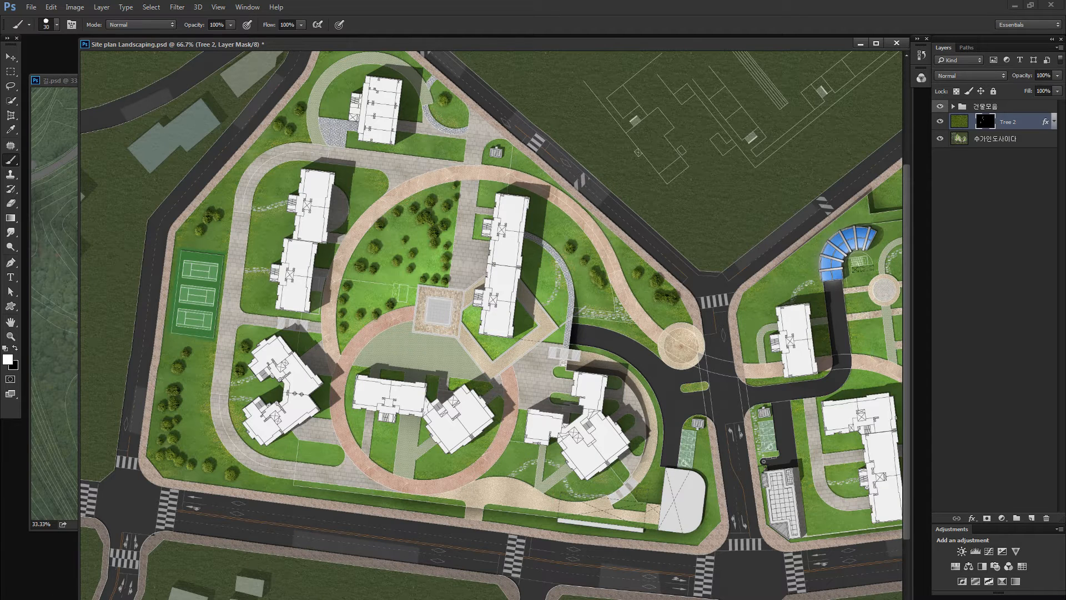
Switch to ACDSee, open 배치도나무.psd from the 배치도 모음 folder in Photoshop, and return to the site plan's planted lawn.
key(alt+Tab)
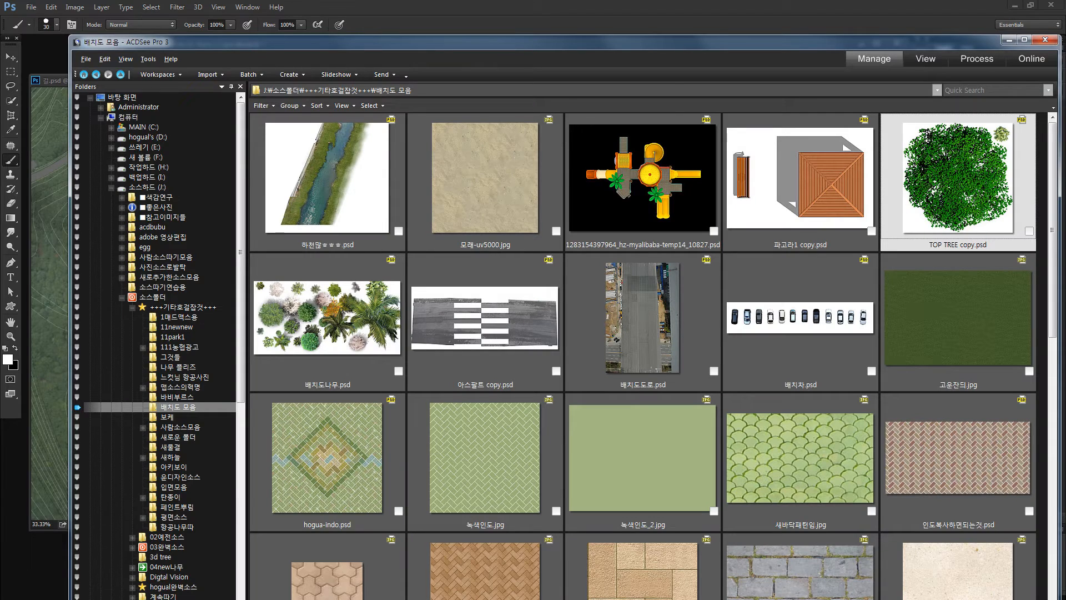
drag(288, 341, 37, 551)
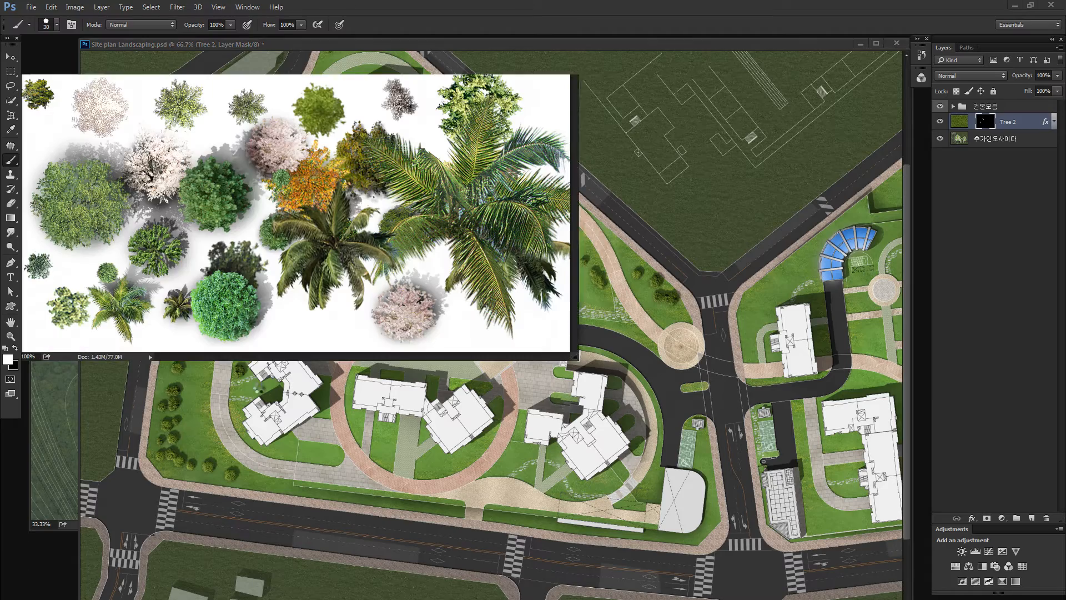
click(632, 267)
key(z)
drag(583, 254, 638, 267)
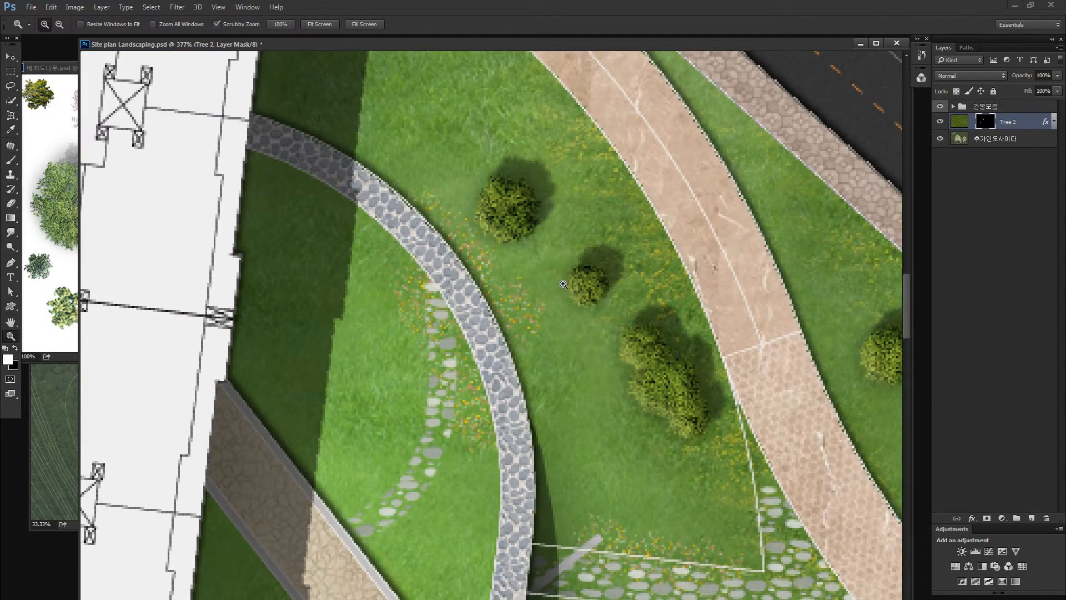
In the tree sheet, load the small green tree on Layer 20 as a selection and hide all layers except Layer 19.
click(62, 267)
key(v)
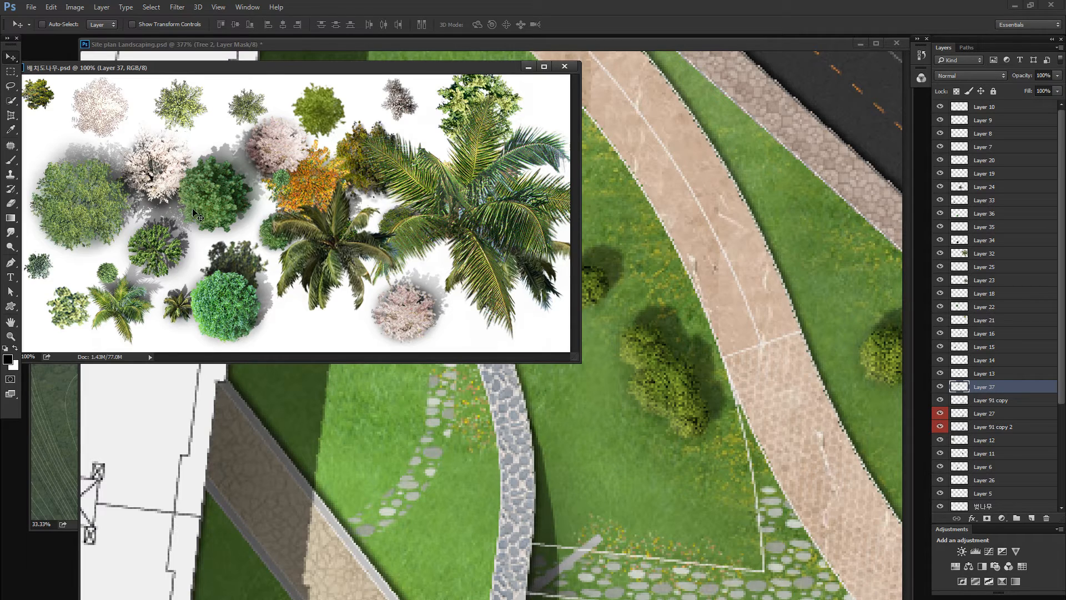
drag(187, 105, 190, 115)
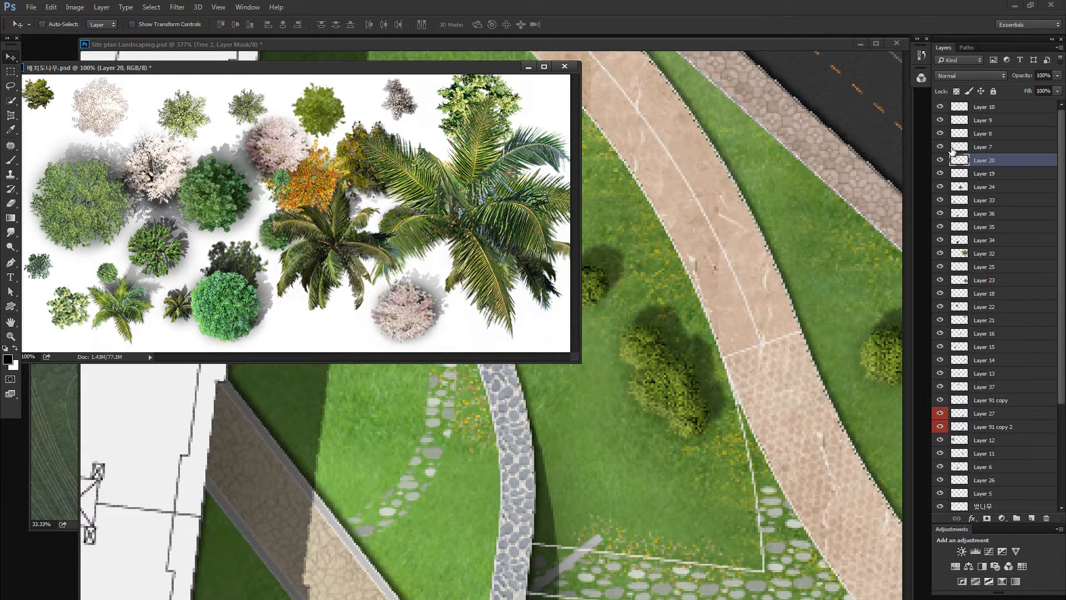
ctrl+click(958, 161)
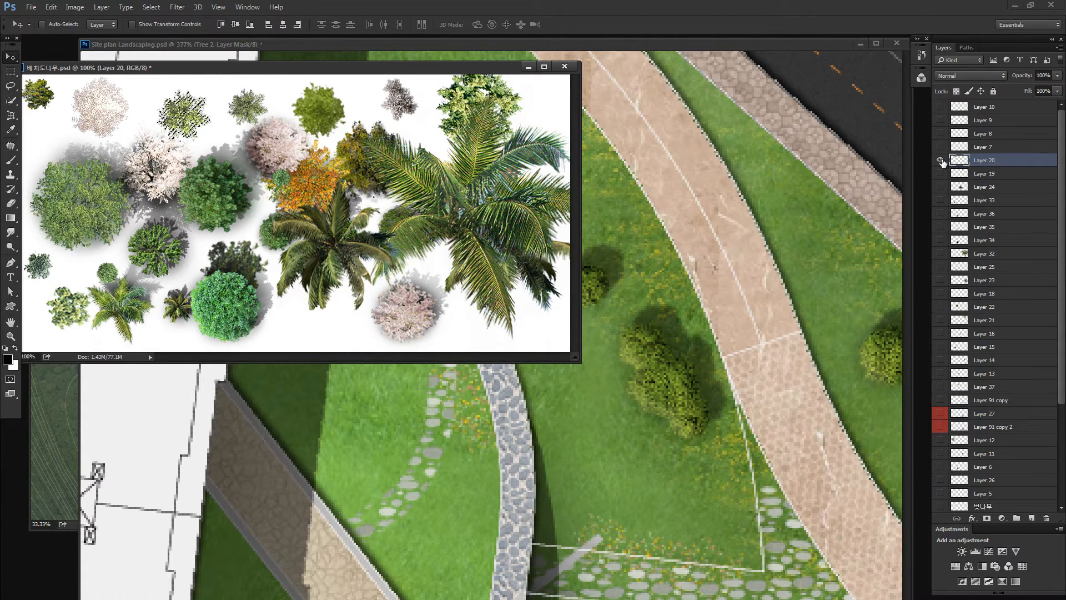
alt+click(940, 161)
click(940, 160)
click(940, 173)
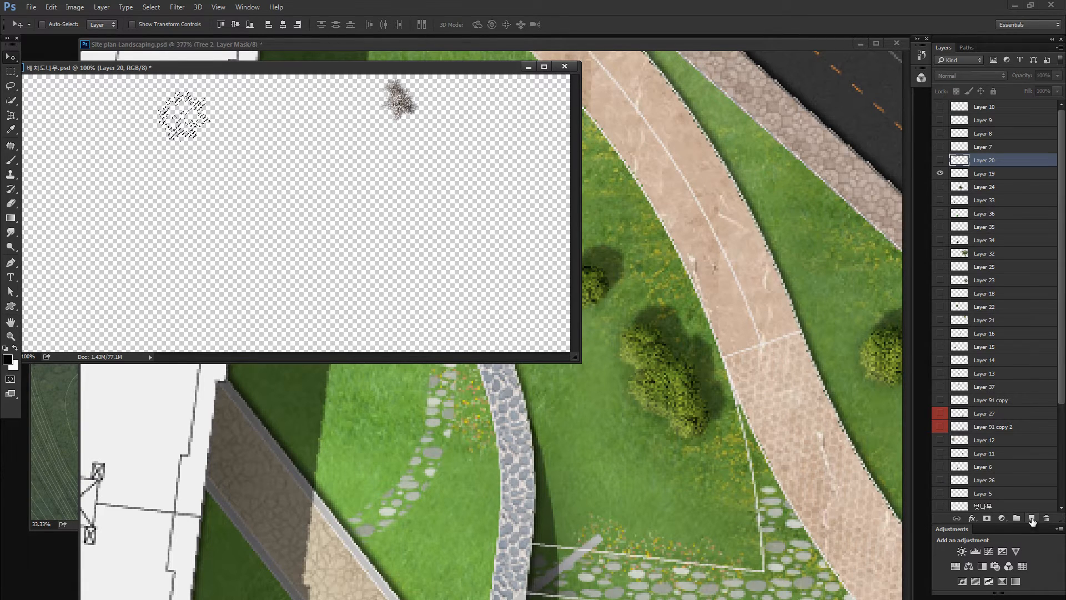
Fill the tree-shaped selection with solid black on a new layer and deselect it.
click(1031, 517)
key(alt+BackSpace)
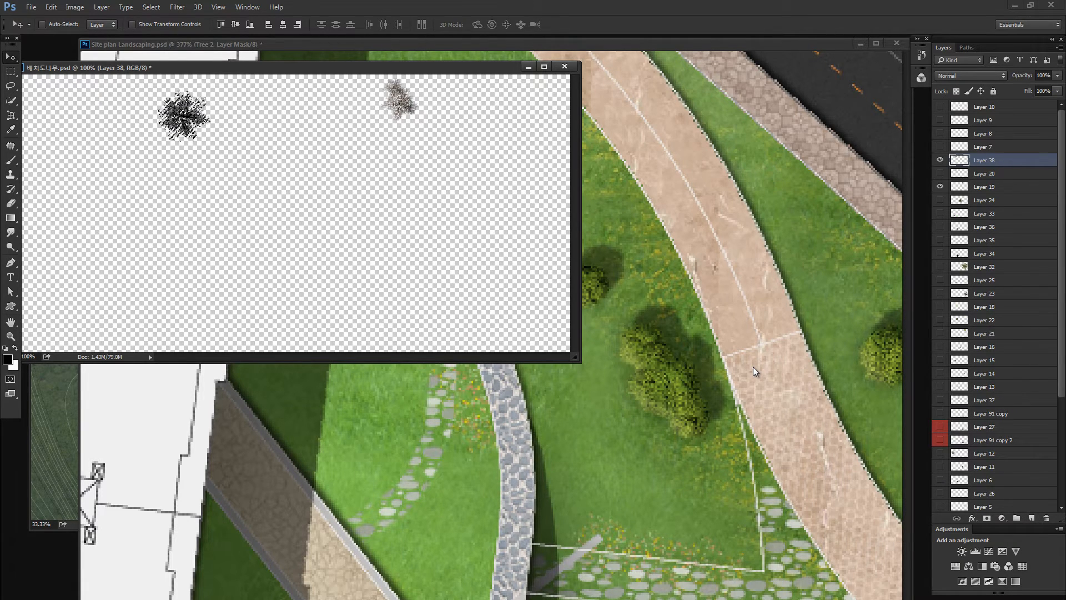
key(ctrl+d)
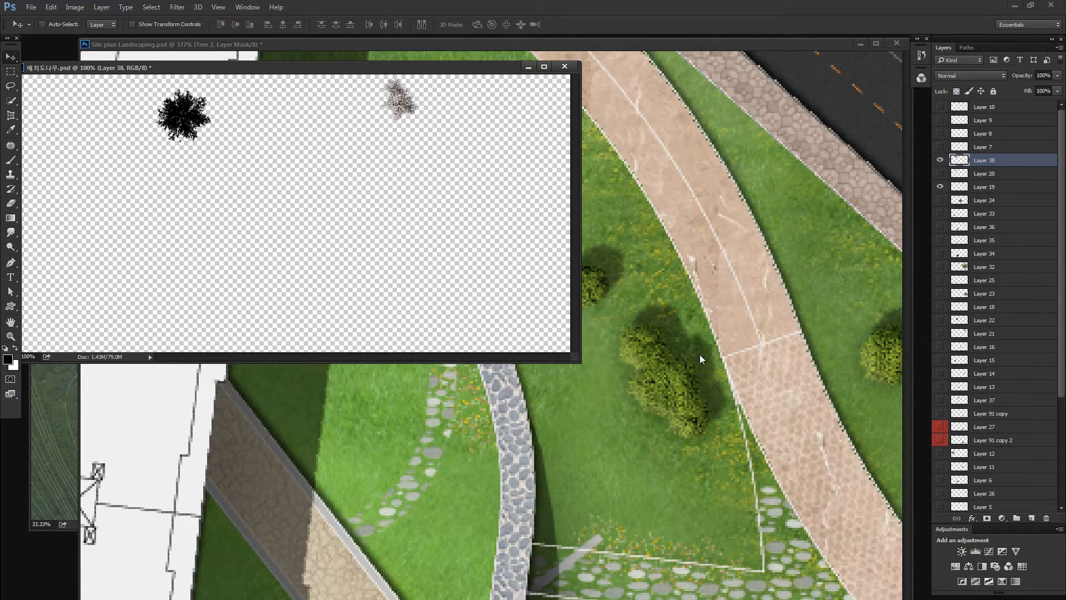
Select the black tree silhouette and define it as a brush preset, keeping the suggested name.
ctrl+click(959, 161)
key(z)
drag(189, 117, 261, 133)
drag(255, 138, 250, 184)
click(52, 7)
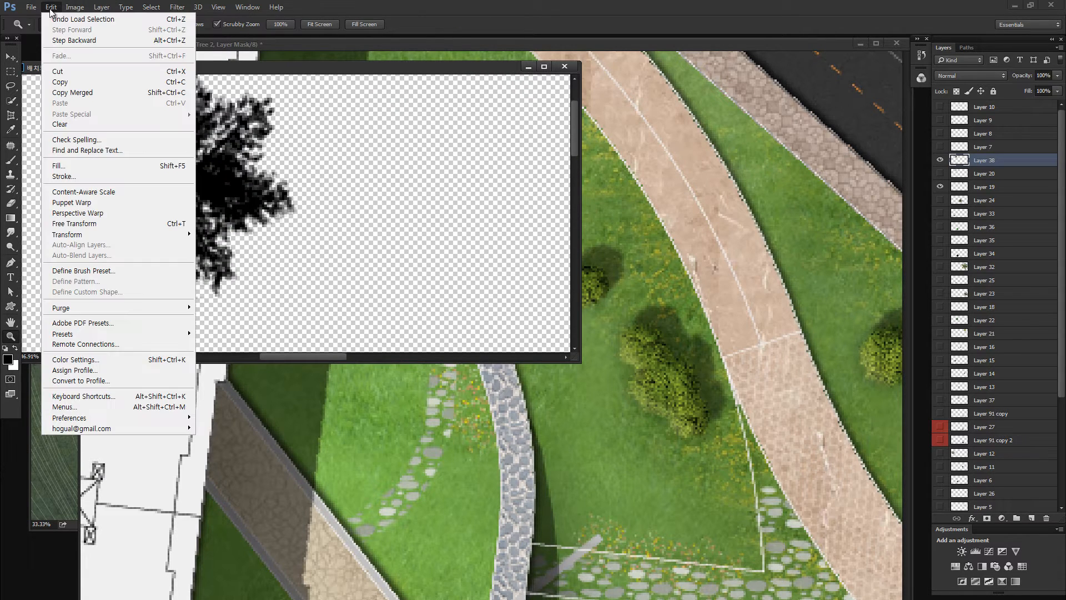
mouse_move(85, 234)
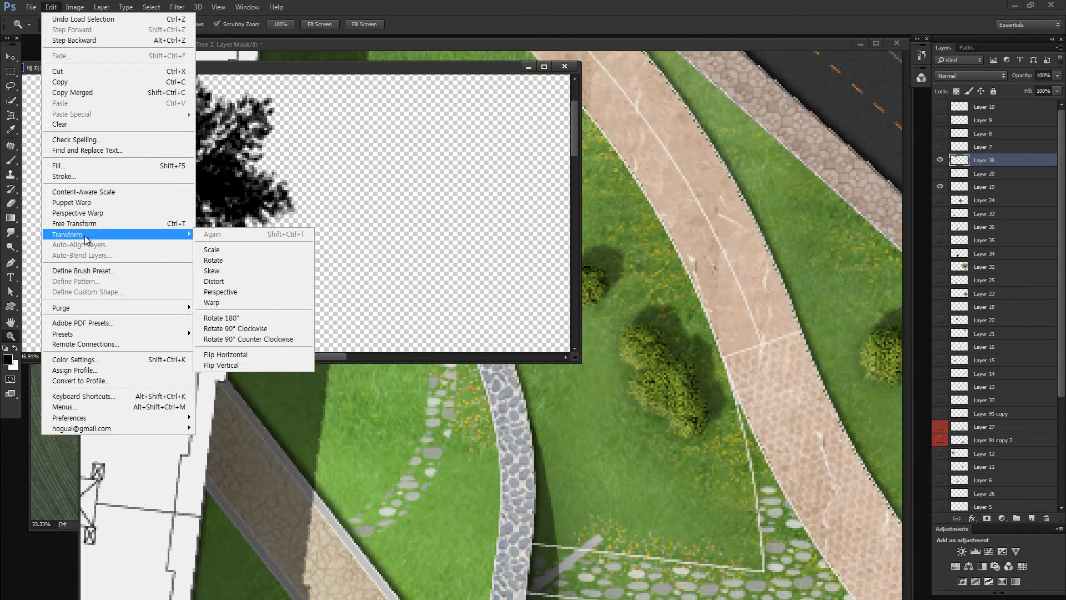
click(91, 271)
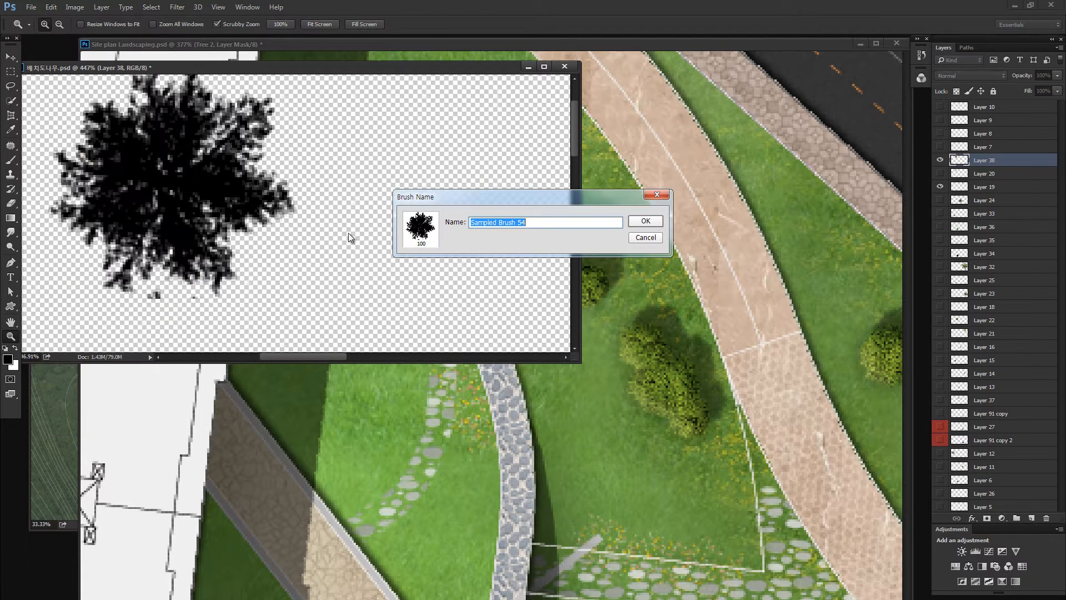
click(644, 221)
Add a new layer above Tree 2 in the site plan and test the new tree brush on it, undoing the trial marks.
click(618, 227)
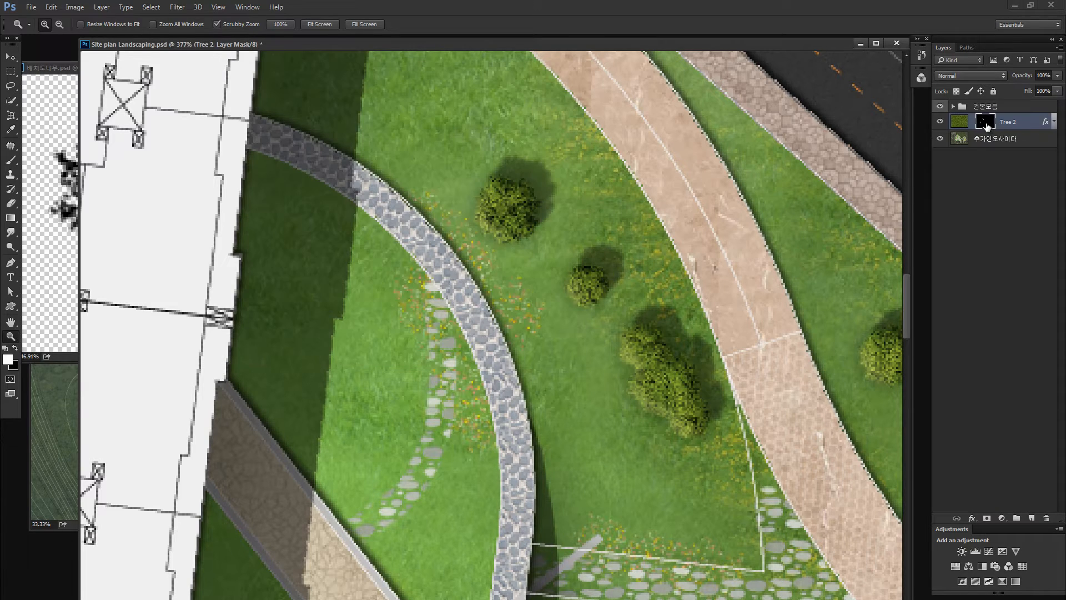
click(1031, 517)
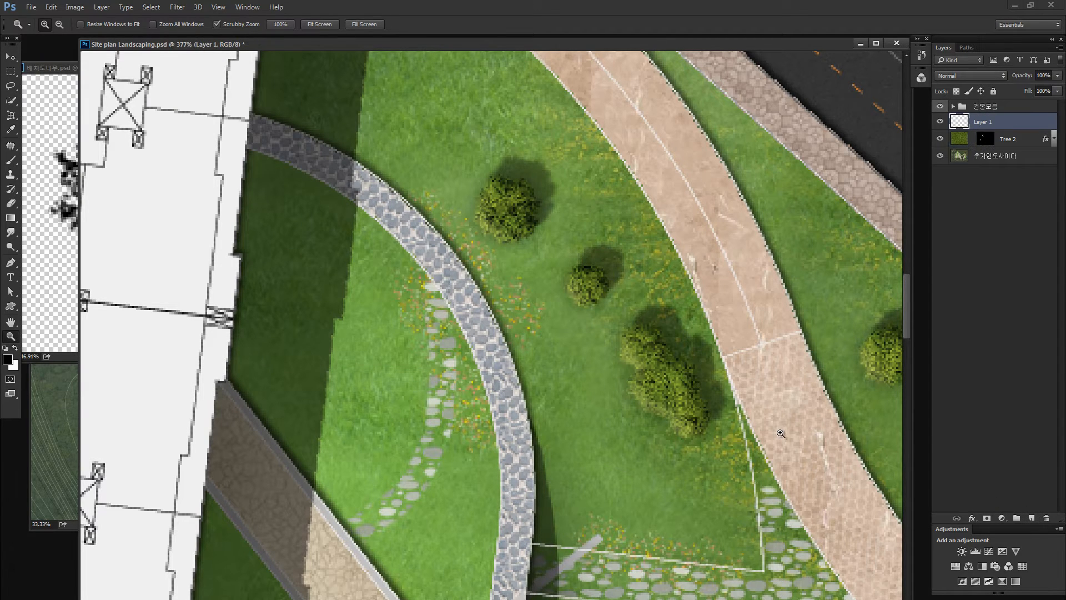
key(b)
drag(738, 348, 650, 349)
click(316, 438)
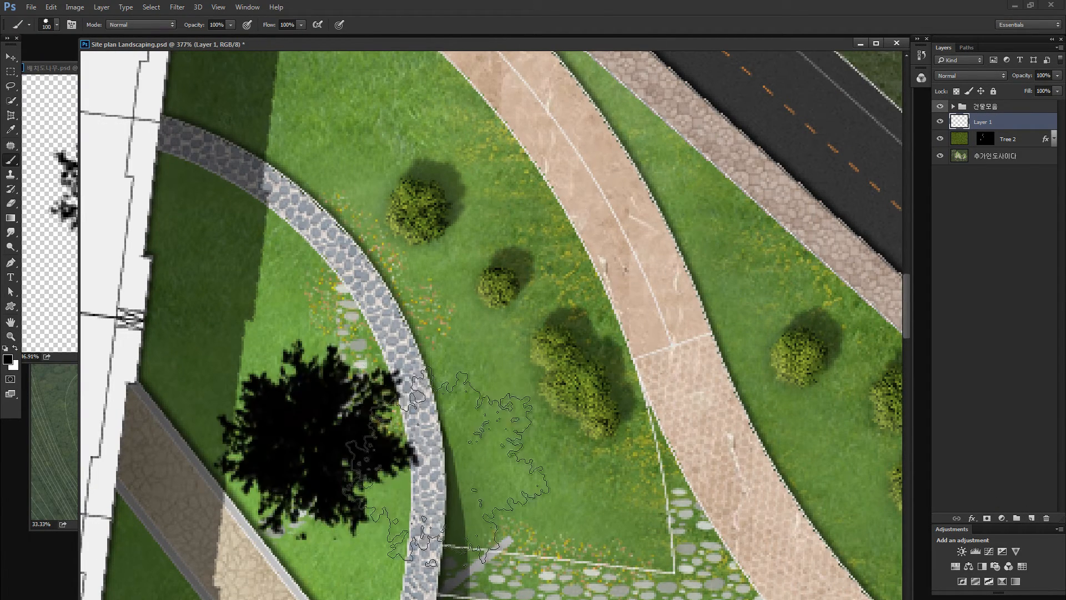
scroll(509, 471, down, 4)
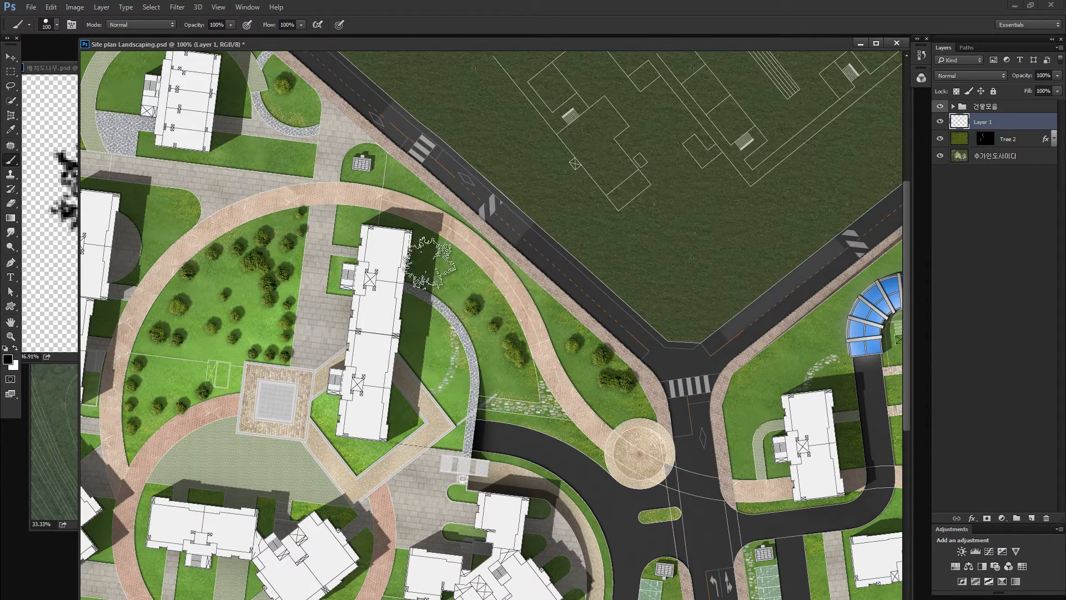
mouse_move(417, 284)
mouse_down()
mouse_move(593, 266)
mouse_move(498, 426)
mouse_move(467, 531)
mouse_move(584, 530)
mouse_move(577, 505)
mouse_up()
key(ctrl+z)
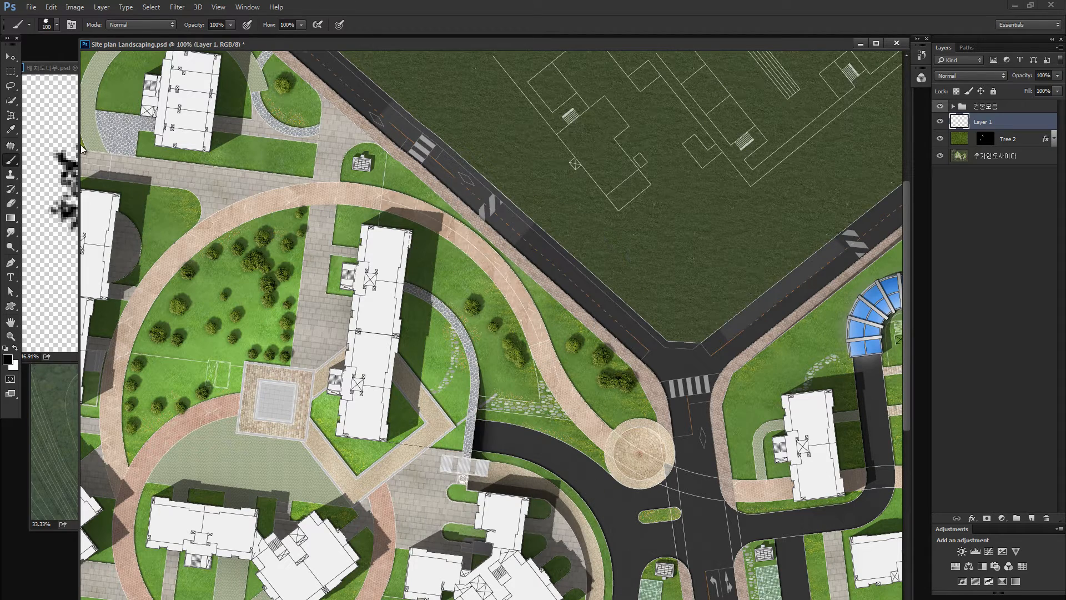
Reduce the tree brush size to 28 px in the brush settings, checking it with trial marks on the plan.
click(72, 25)
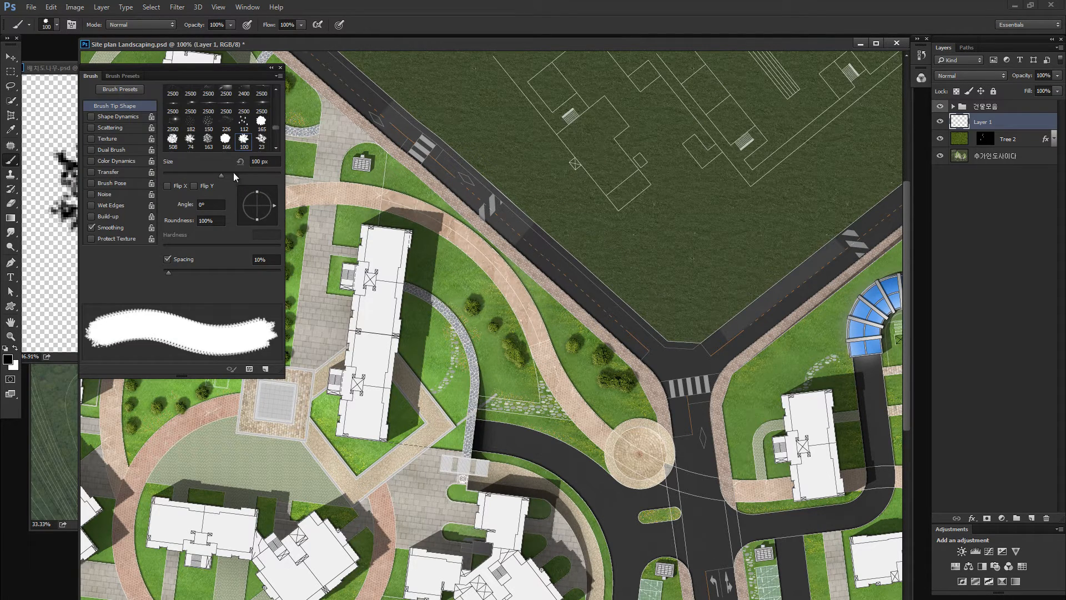
drag(222, 176, 188, 175)
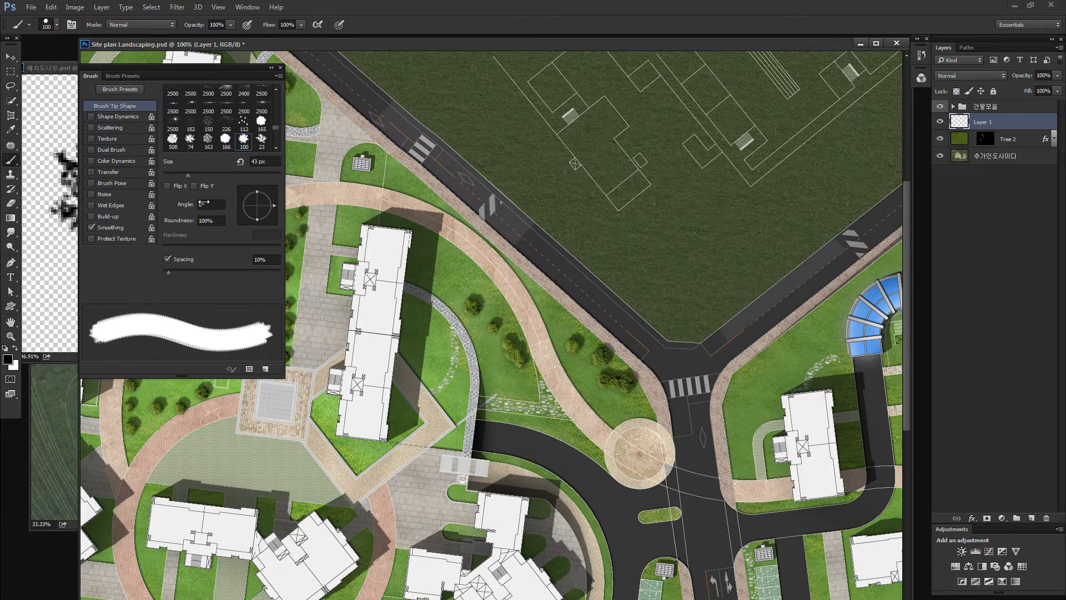
mouse_move(536, 332)
mouse_down()
mouse_move(440, 316)
mouse_move(463, 317)
mouse_up()
key(ctrl+z)
drag(188, 176, 180, 176)
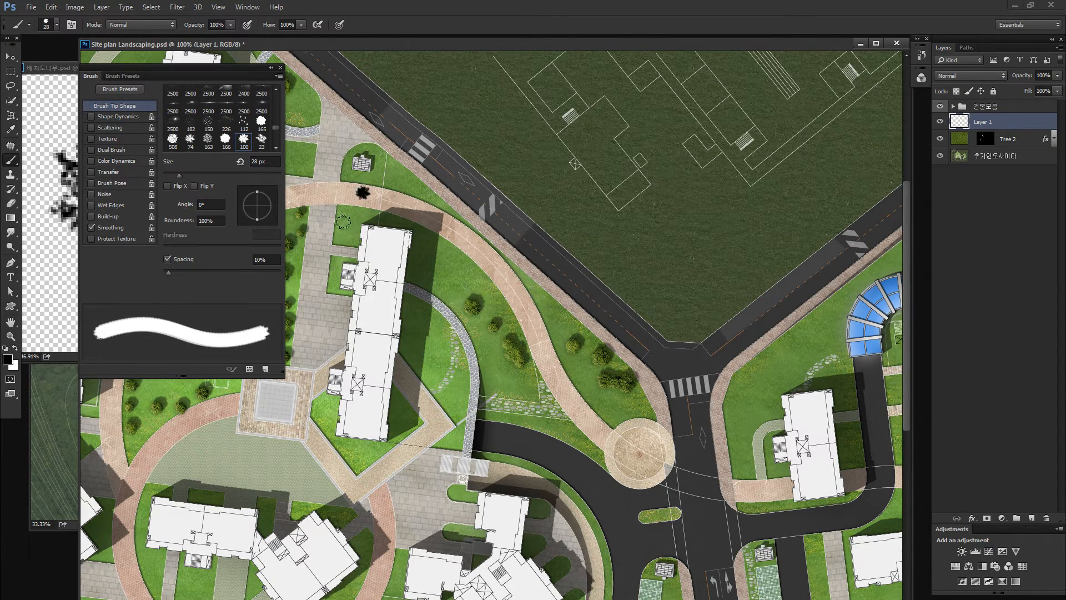
click(342, 222)
Raise the brush spacing to 173% so the trees stamp separately, and undo the trial stroke.
drag(169, 272, 236, 272)
click(413, 208)
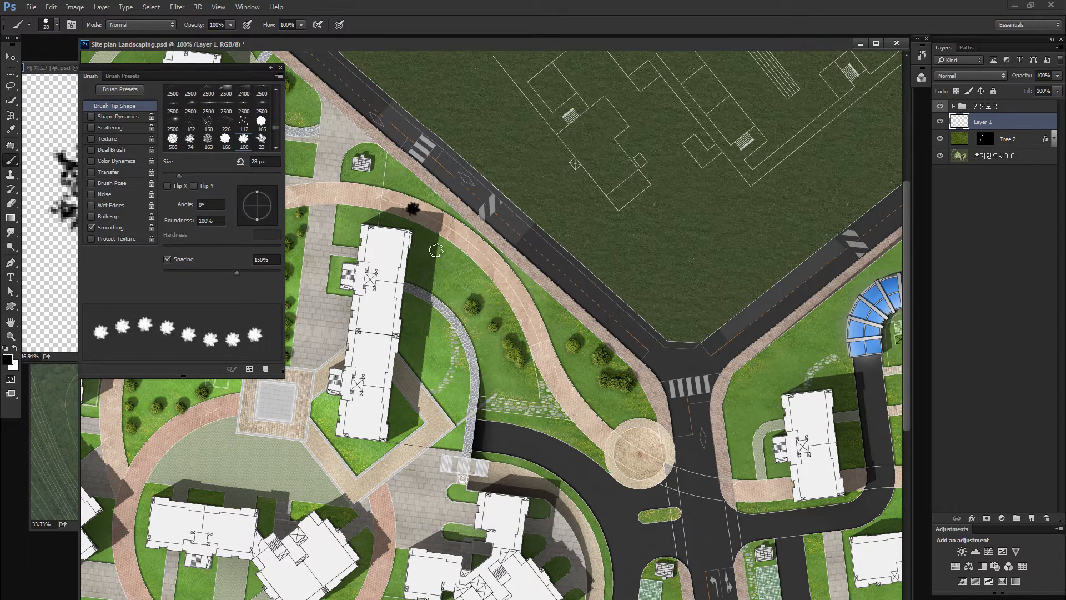
click(436, 250)
mouse_move(446, 275)
mouse_down()
mouse_move(488, 302)
mouse_move(453, 354)
mouse_move(495, 388)
mouse_up()
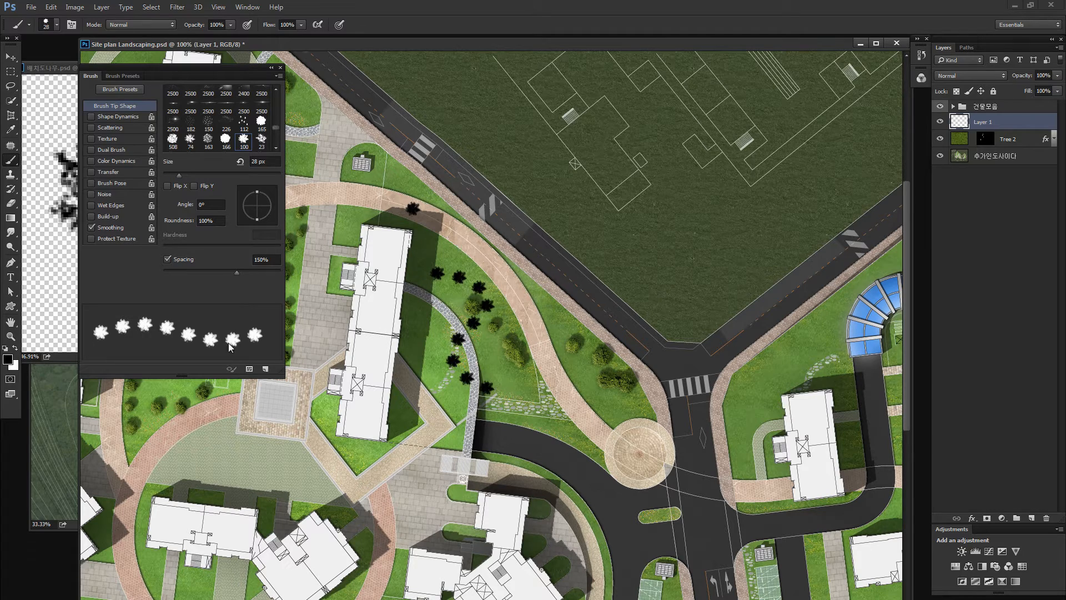
key(ctrl+z)
drag(239, 273, 243, 273)
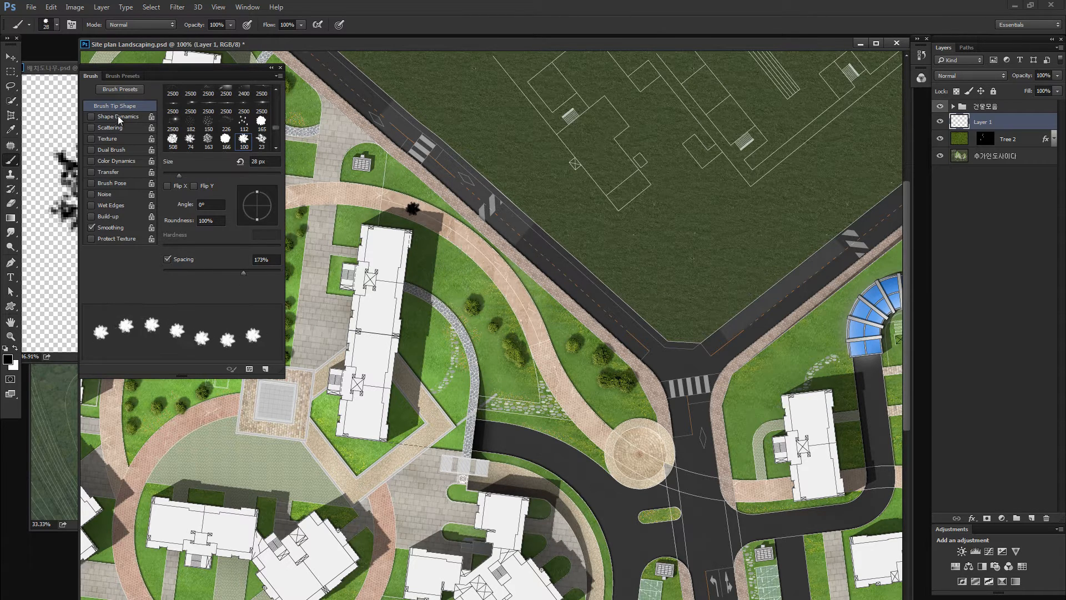
Enable Shape Dynamics and set the size jitter to 29%, undoing the trial strokes used to judge tree size variation.
click(119, 115)
drag(168, 105, 191, 104)
mouse_move(424, 303)
mouse_down()
mouse_move(472, 411)
mouse_move(526, 409)
mouse_move(480, 267)
mouse_move(551, 332)
mouse_up()
key(ctrl+z)
drag(191, 102, 201, 102)
drag(490, 284, 574, 365)
drag(626, 399, 654, 413)
key(ctrl+z)
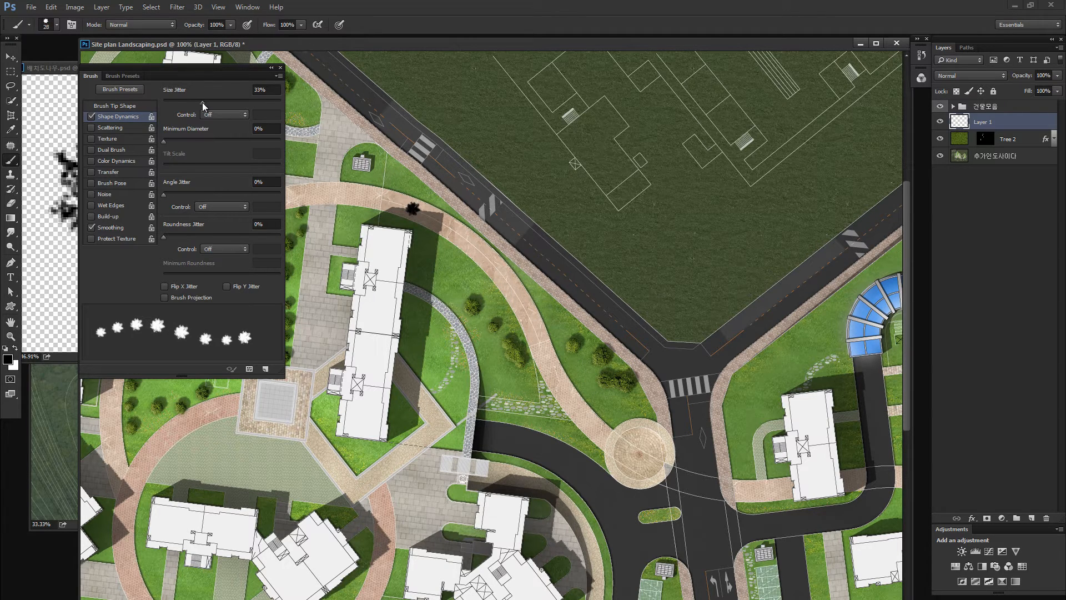
drag(202, 102, 197, 102)
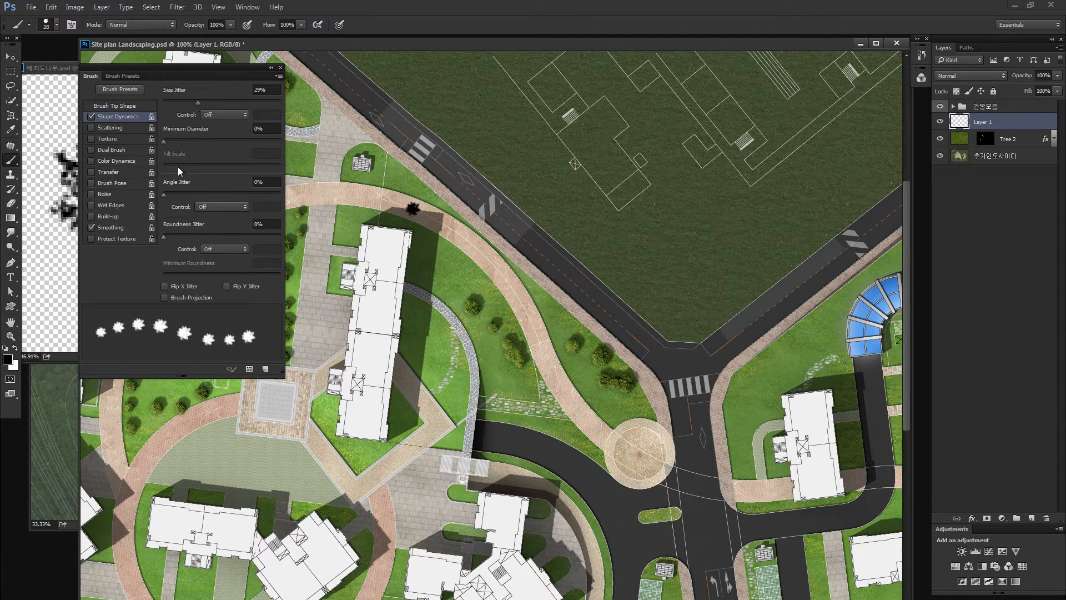
Set the brush's angle jitter to 24% and undo the trial stroke.
drag(163, 193, 191, 195)
mouse_move(516, 322)
mouse_down()
mouse_move(620, 456)
mouse_move(631, 440)
mouse_up()
key(ctrl+z)
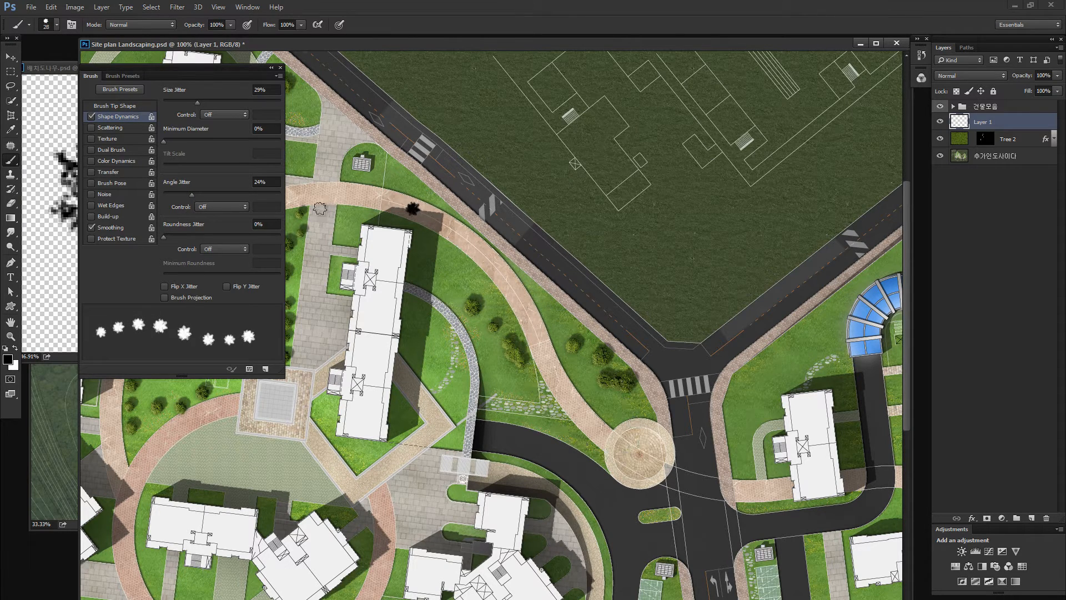
Enable Scattering at 66%, paint a trial row of trees beside the central building, and close the brush settings.
click(121, 130)
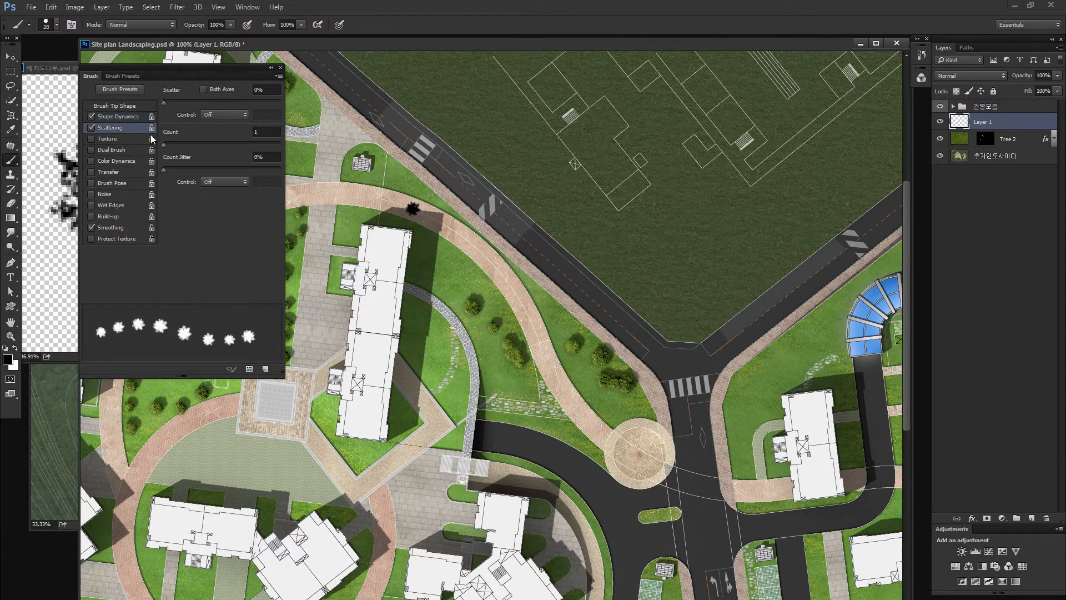
drag(164, 103, 171, 103)
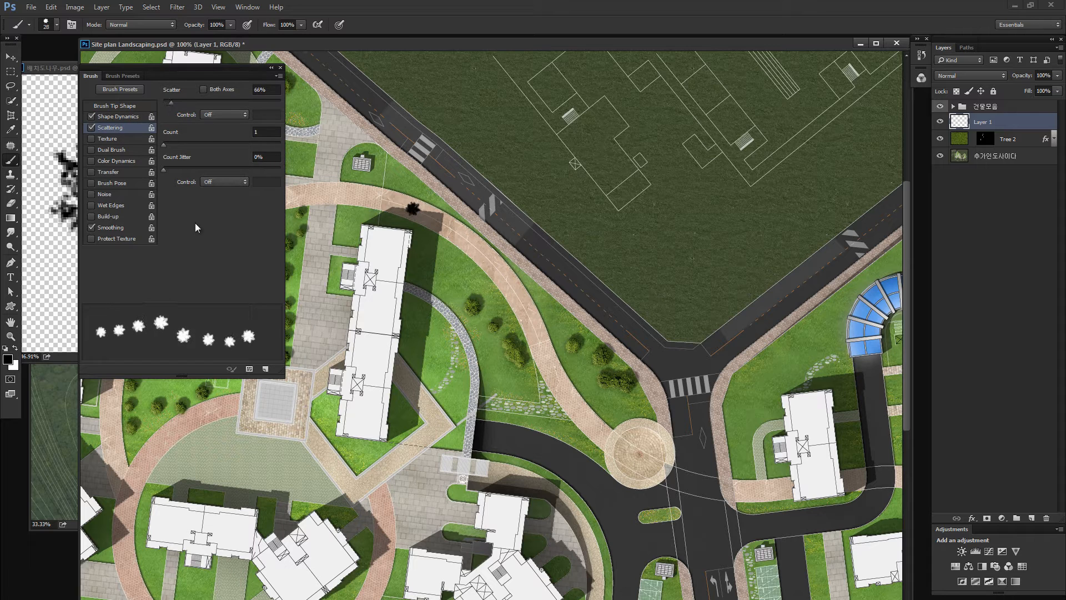
mouse_move(417, 226)
mouse_down()
mouse_move(498, 312)
mouse_move(404, 225)
mouse_up()
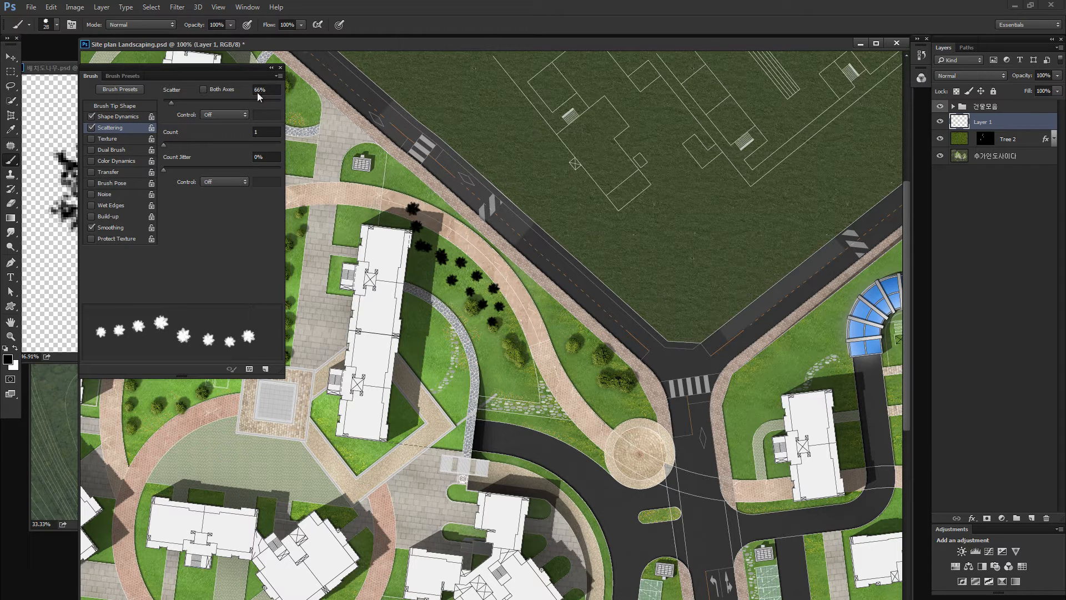
click(280, 69)
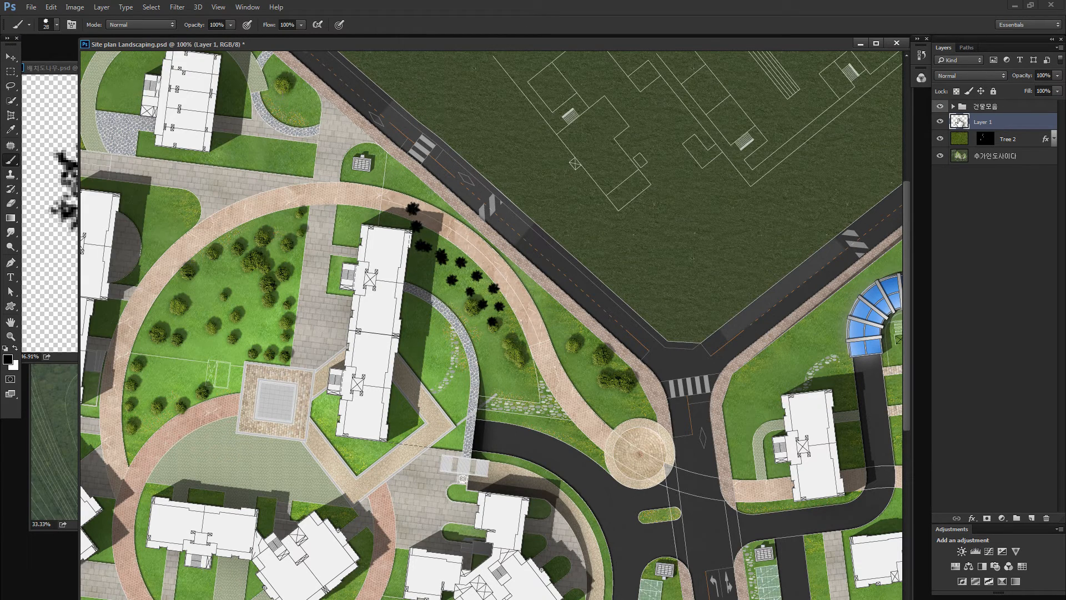
Remove the black test trees with their layer, then try a stroke of trees in white on the Tree 2 mask and undo it.
key(ctrl+e)
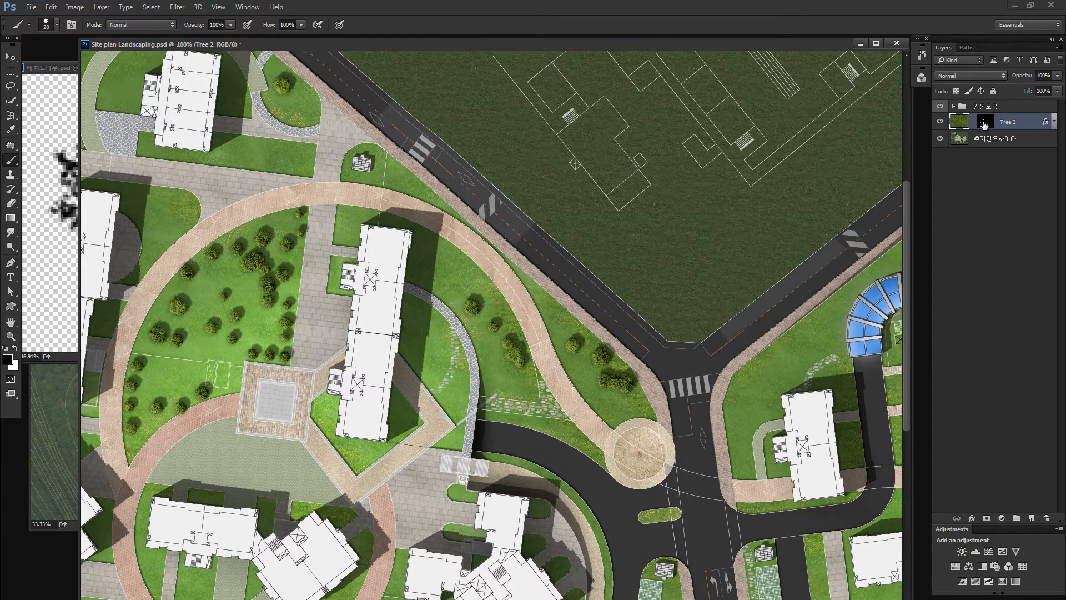
click(985, 122)
mouse_move(477, 214)
mouse_down()
mouse_move(483, 238)
mouse_move(448, 399)
mouse_move(525, 345)
mouse_up()
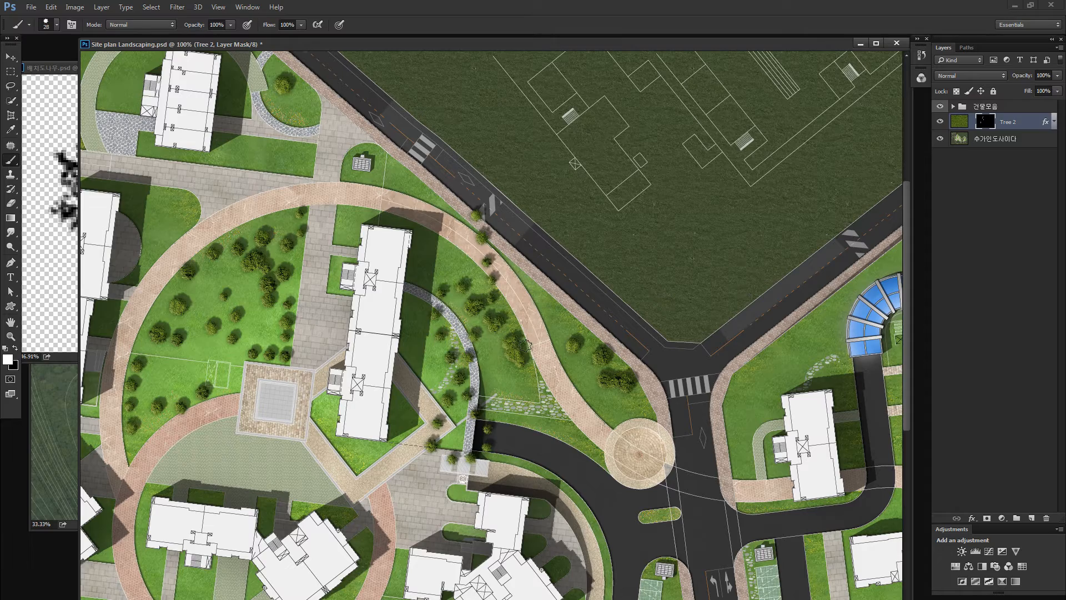
key(ctrl+z)
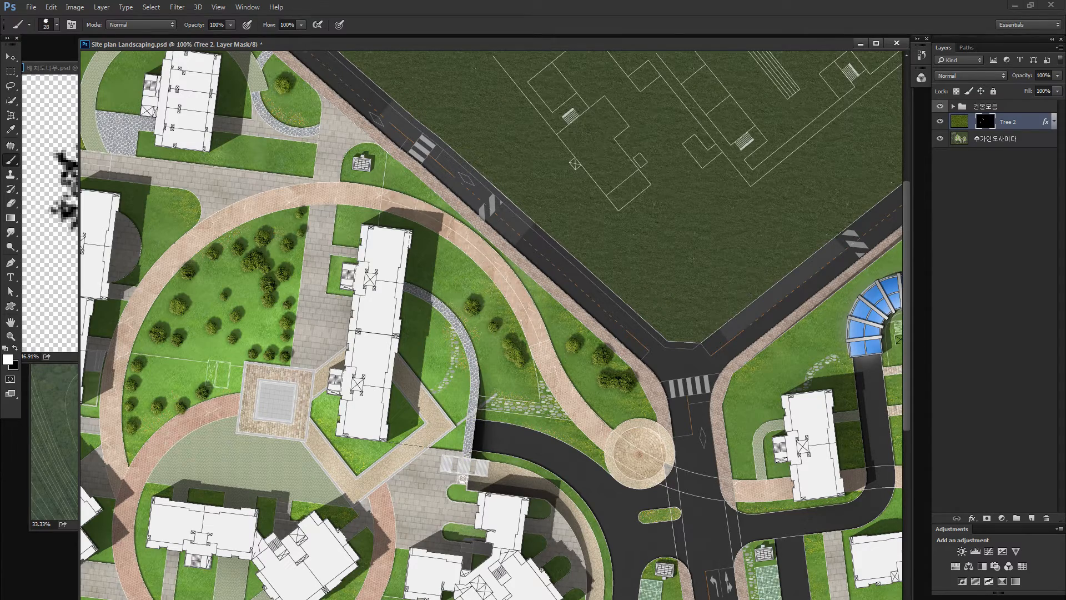
Find the vegetable garden photo 텃밭전용.jpg in ACDSee's site-plan source folder and open it in Photoshop.
key(alt+Tab)
scroll(443, 362, down, 8)
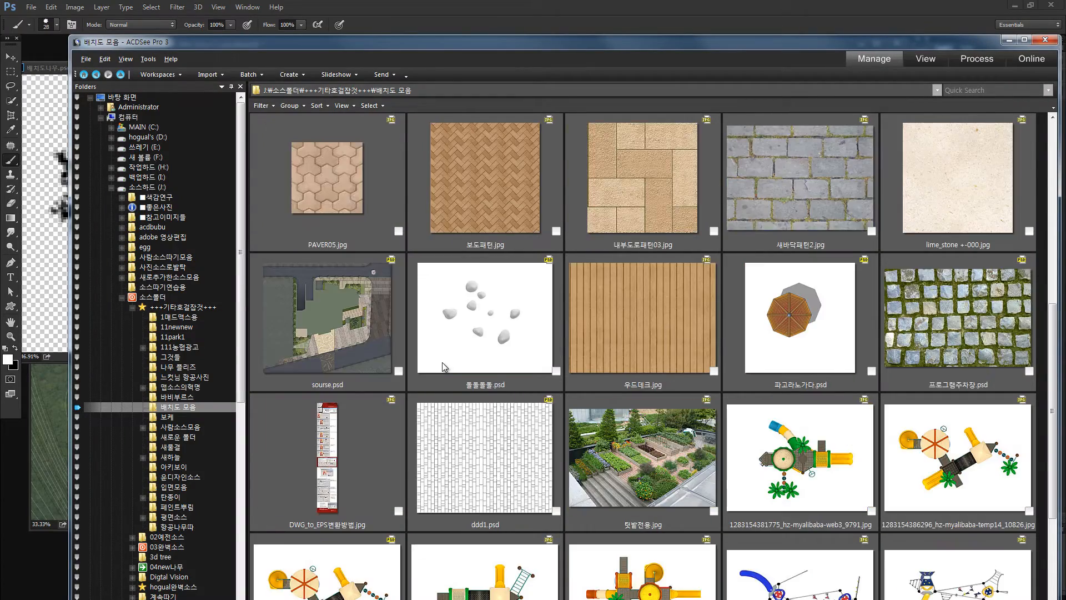
scroll(444, 362, up, 2)
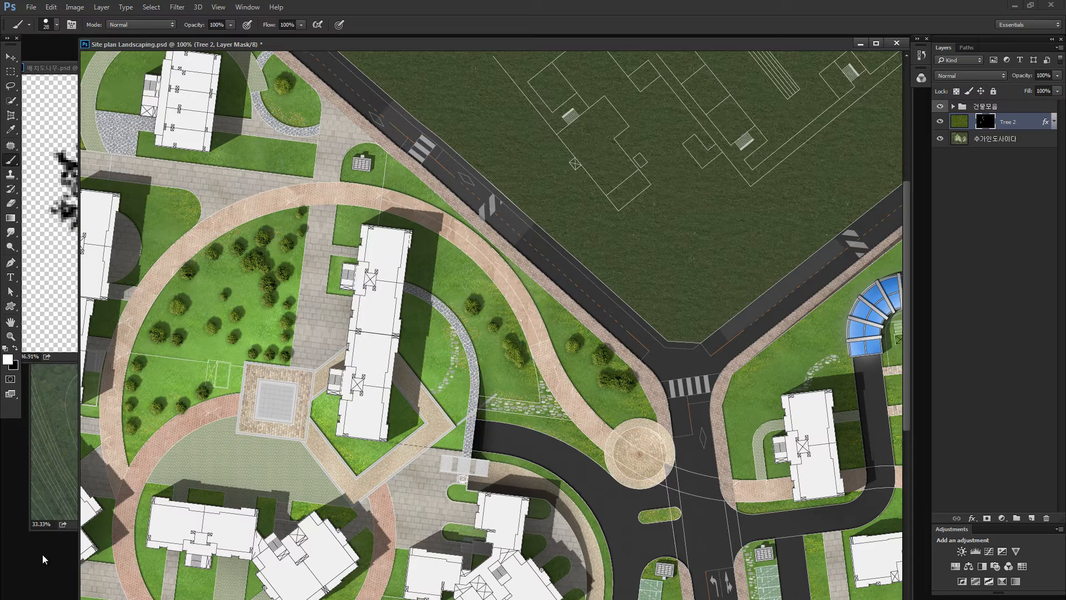
click(42, 569)
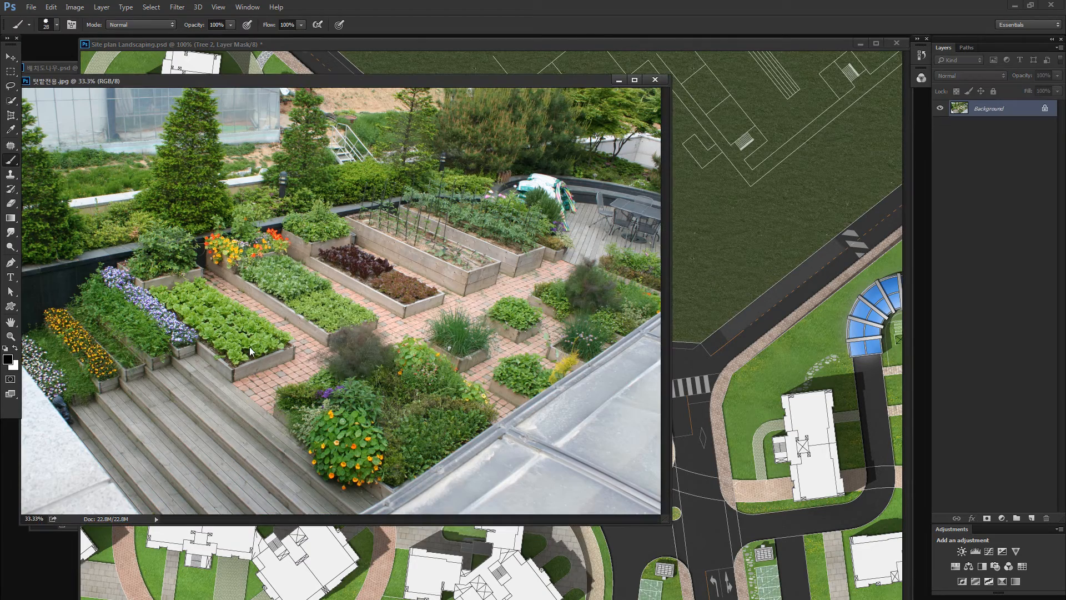
Lasso green foliage in the garden photo, copy it into the site plan as a new layer and duplicate it into a larger clump.
key(l)
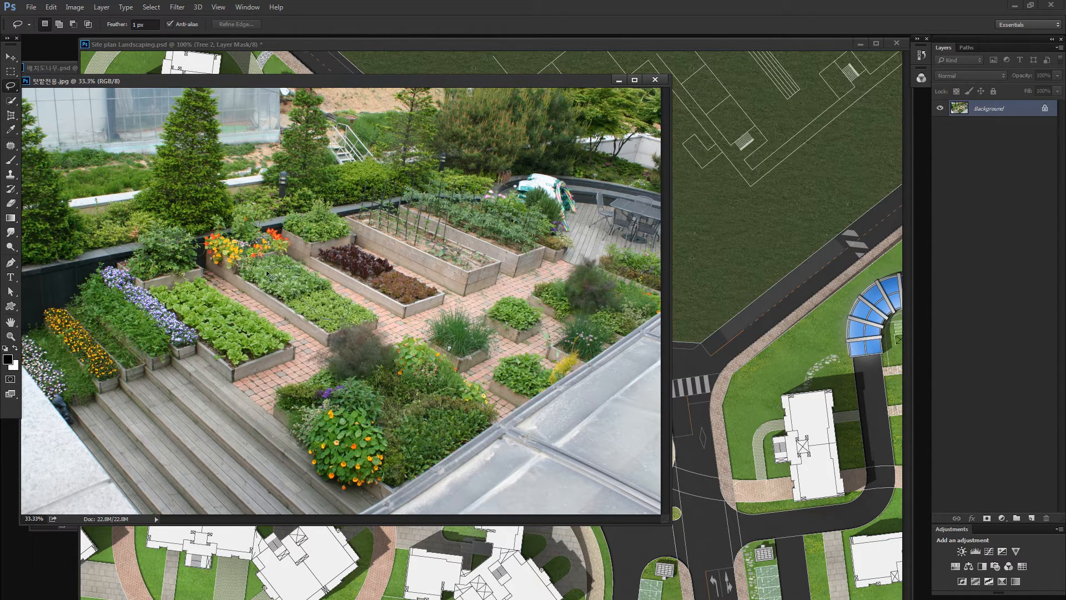
mouse_move(336, 325)
mouse_down()
mouse_move(267, 275)
mouse_move(611, 275)
mouse_move(738, 287)
mouse_move(543, 274)
mouse_move(476, 219)
mouse_move(562, 236)
mouse_move(654, 190)
mouse_move(539, 225)
mouse_up()
drag(540, 224, 562, 347)
drag(560, 343, 527, 372)
key(ctrl+t)
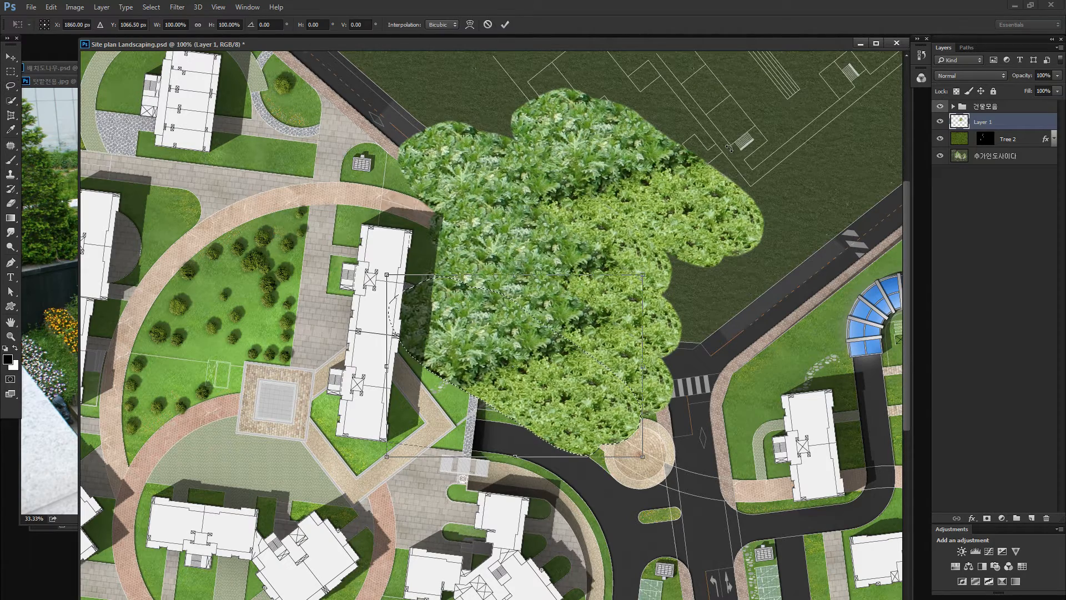
key(Escape)
key(ctrl+d)
scroll(705, 168, down, 3)
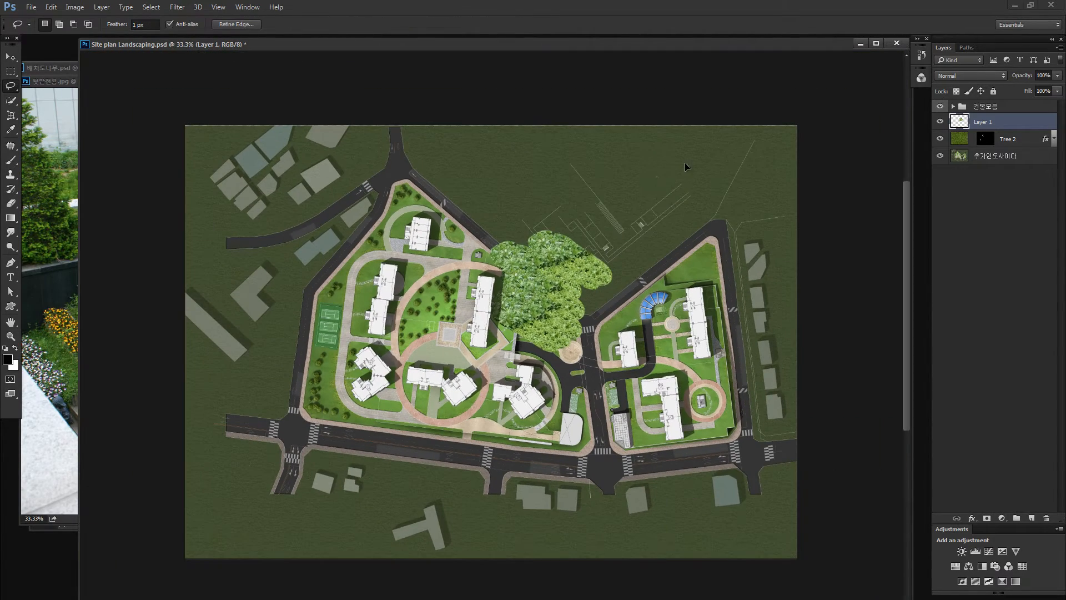
Scale the foliage clump down with Free Transform.
key(ctrl+t)
mouse_move(615, 228)
mouse_down()
mouse_move(572, 284)
mouse_move(533, 305)
mouse_move(620, 415)
mouse_up()
key(Return)
Duplicate rectangular selections of the foliage side by side until the texture covers the whole site plan, and deselect.
key(l)
key(m)
drag(547, 370, 569, 264)
drag(569, 264, 599, 269)
drag(502, 171, 633, 293)
drag(572, 242, 588, 245)
drag(589, 246, 660, 260)
drag(479, 184, 728, 311)
drag(601, 236, 696, 270)
drag(456, 154, 811, 389)
drag(620, 264, 482, 326)
drag(341, 147, 728, 407)
mouse_move(645, 327)
mouse_down()
mouse_move(496, 294)
mouse_move(644, 336)
mouse_up()
drag(522, 295, 640, 337)
drag(566, 303, 458, 315)
key(ctrl+a)
drag(311, 315, 526, 471)
drag(761, 318, 716, 426)
key(ctrl+d)
key(v)
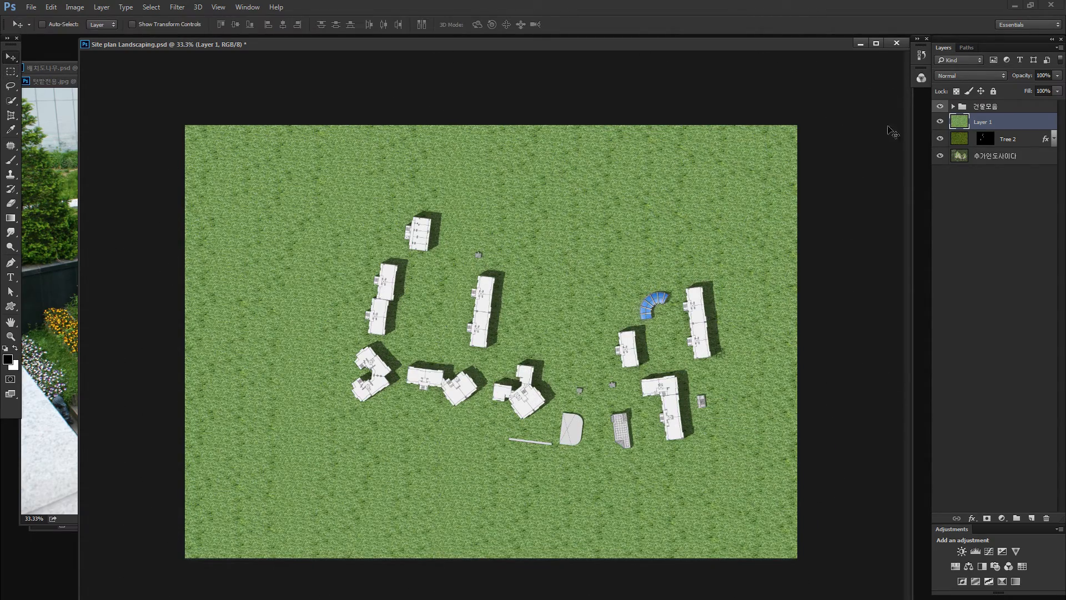
Add a hide-all mask to Layer 1 and copy Tree 2's Bevel & Emboss and Drop Shadow effects onto it.
alt+click(988, 518)
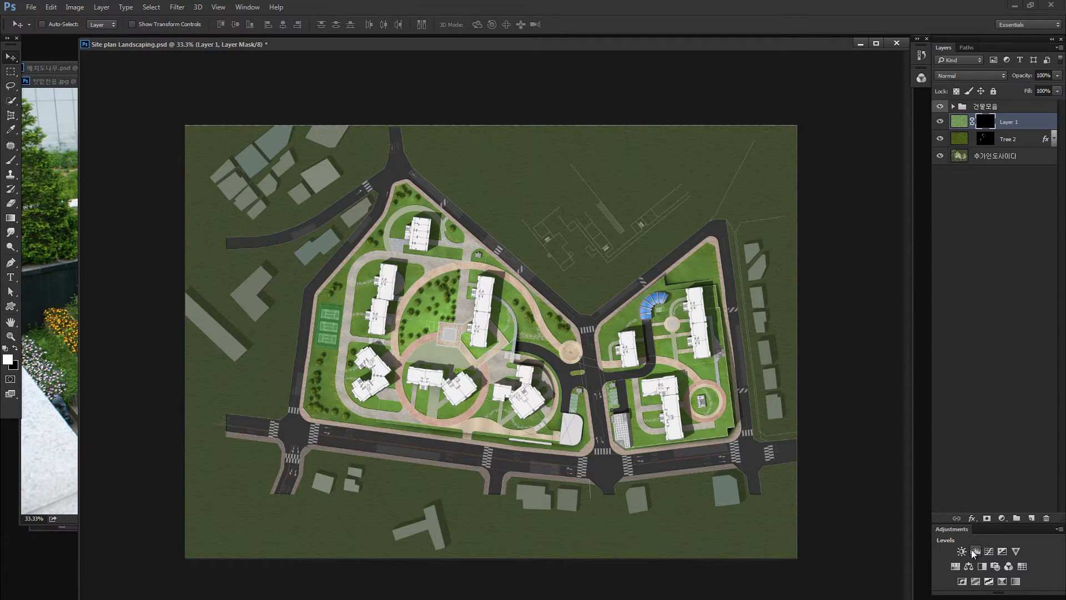
click(1054, 140)
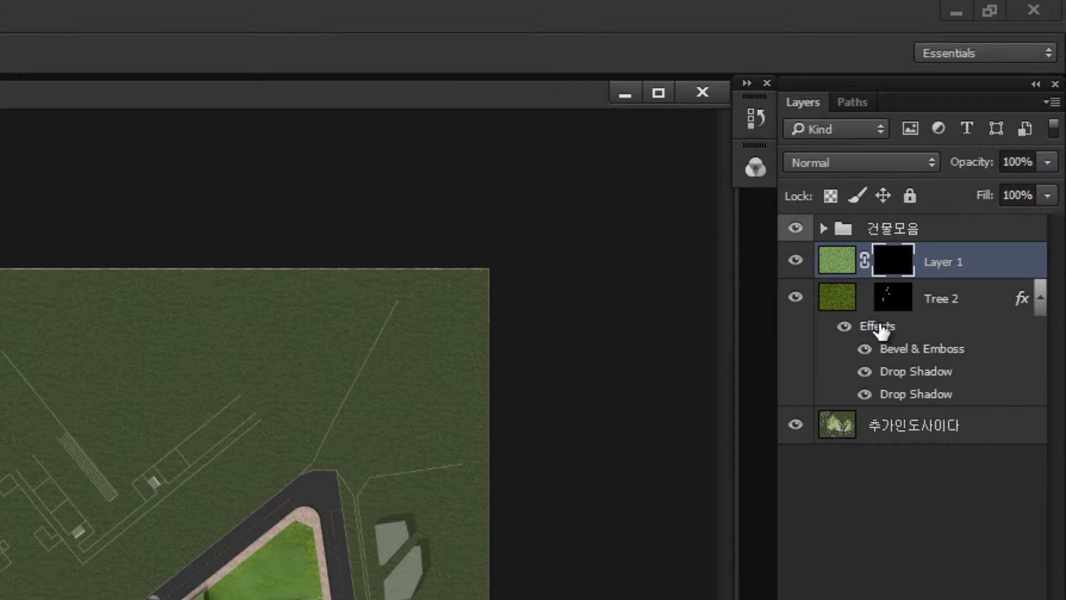
drag(879, 327, 950, 262)
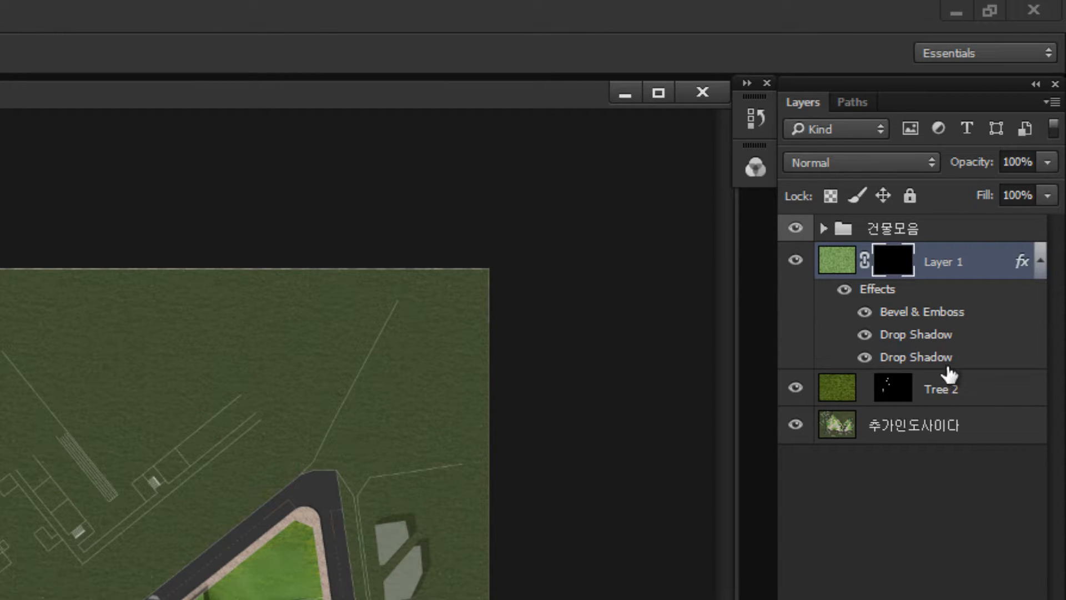
key(ctrl+z)
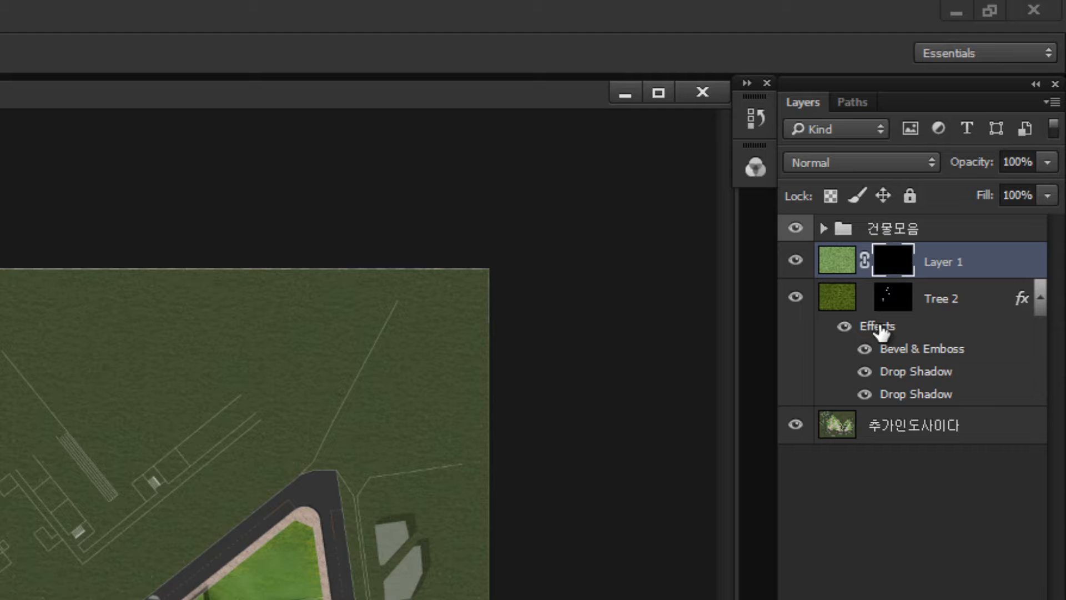
drag(879, 331, 927, 262)
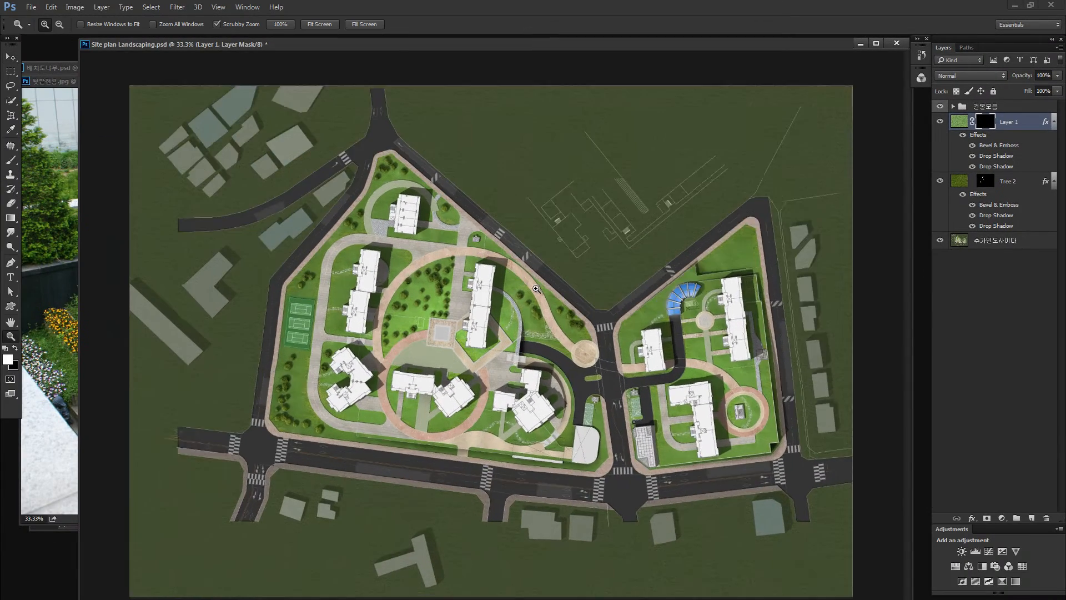
Paint a trial scatter of trees in white on Layer 1's mask, across the lawns beside the curved brick path.
drag(536, 288, 560, 288)
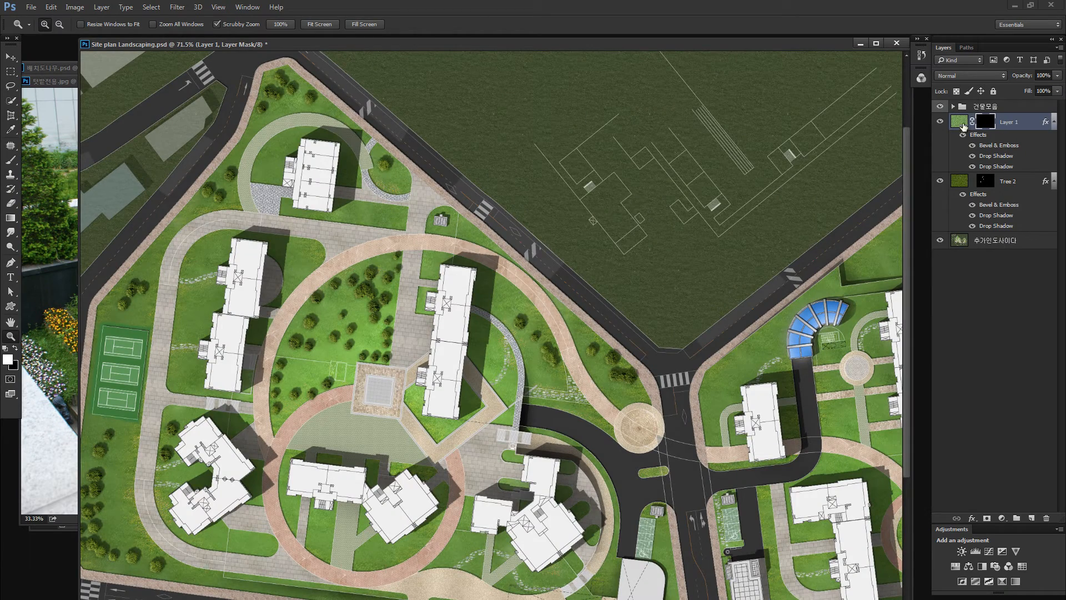
key(b)
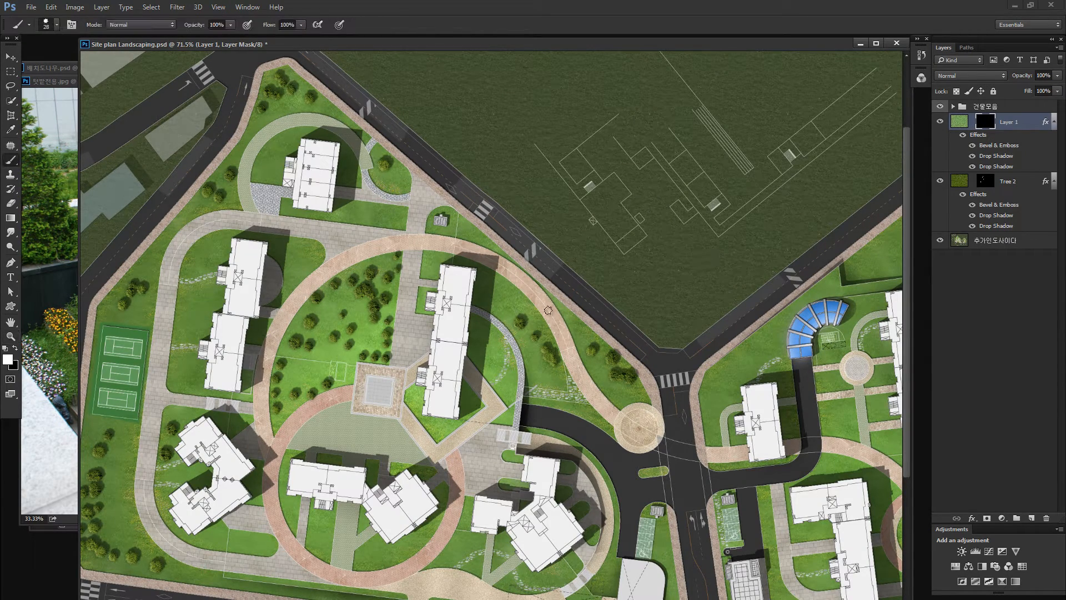
key(z)
drag(547, 360, 553, 371)
key(b)
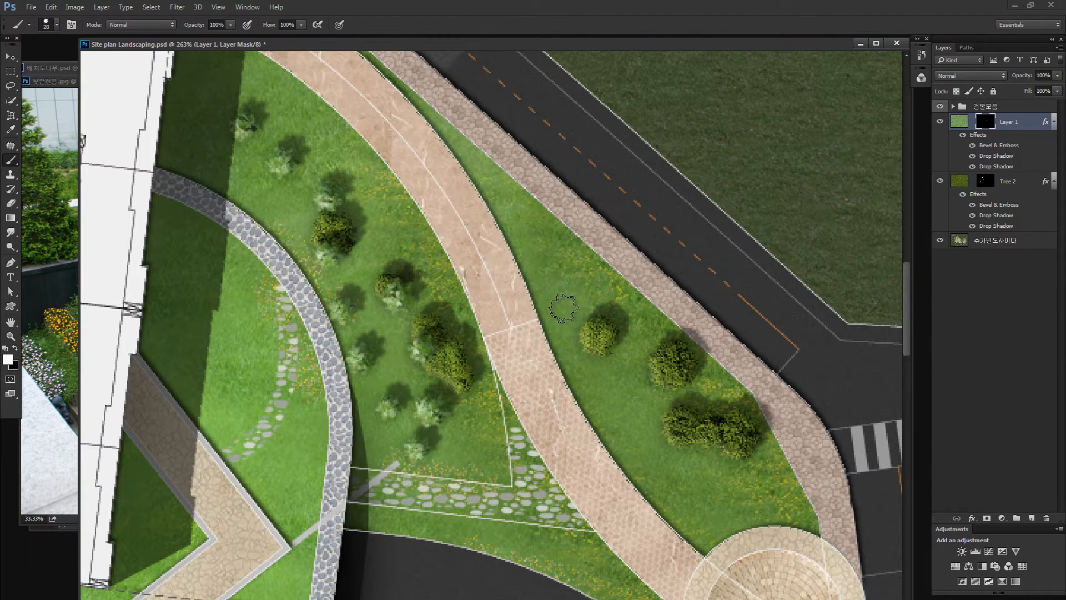
mouse_move(546, 275)
mouse_down()
mouse_move(677, 461)
mouse_move(749, 461)
mouse_move(705, 508)
mouse_move(772, 483)
mouse_move(783, 460)
mouse_up()
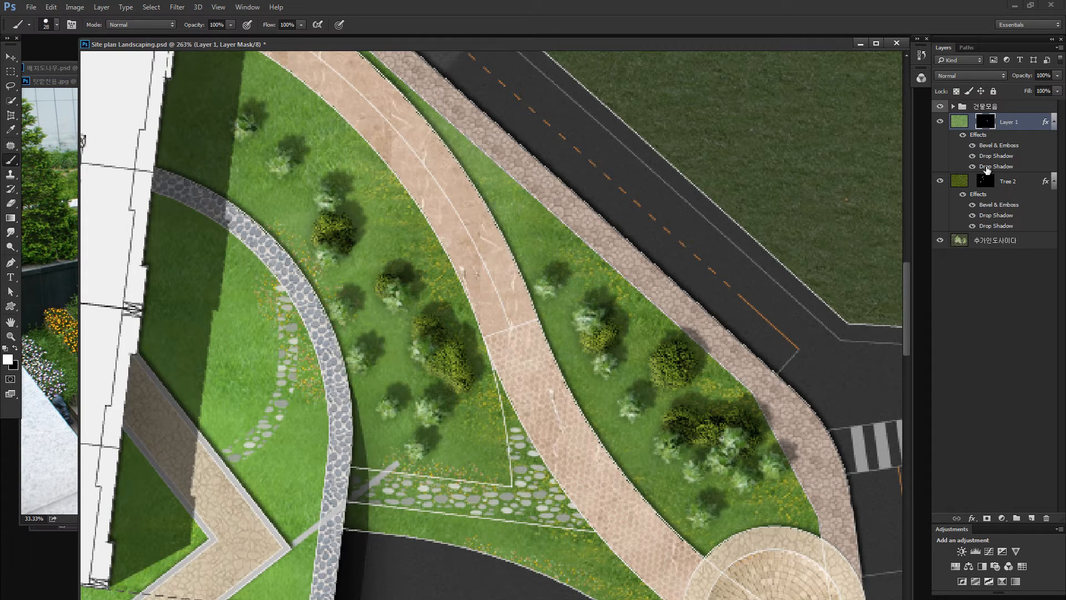
Adjust Layer 1's Bevel & Emboss to angle -117°, altitude 42°, size 8 px, a lower depth and highlight colour #b2c74e.
double_click(999, 145)
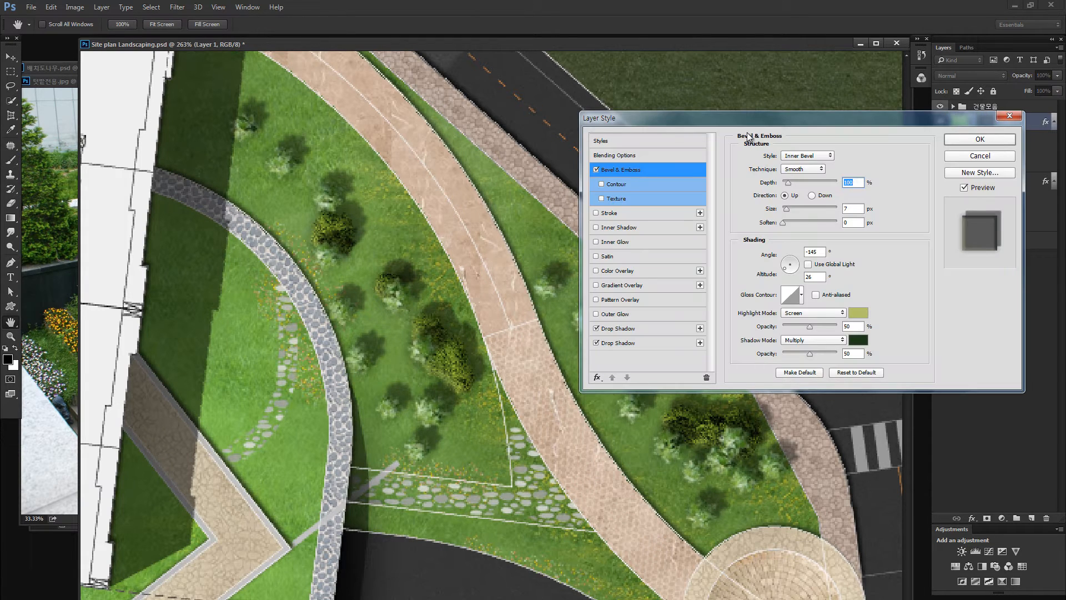
drag(789, 118, 815, 78)
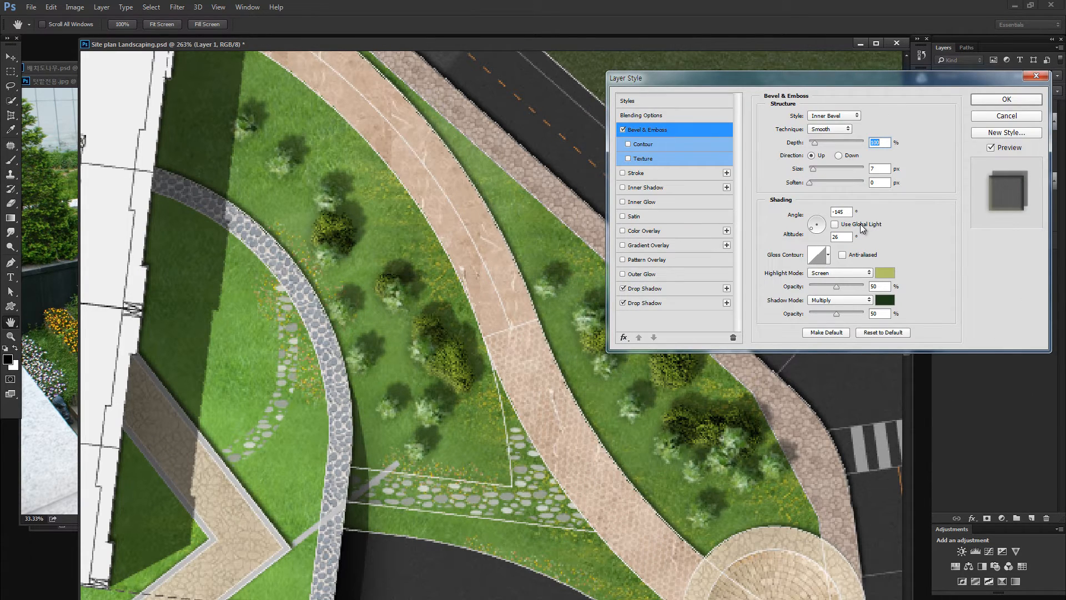
drag(813, 229, 816, 230)
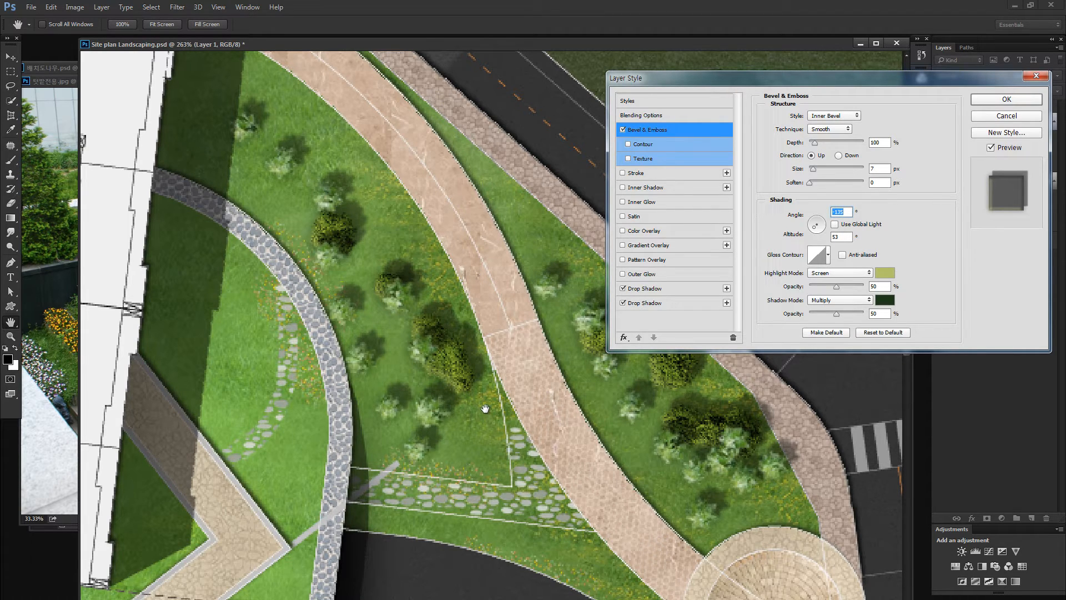
click(815, 227)
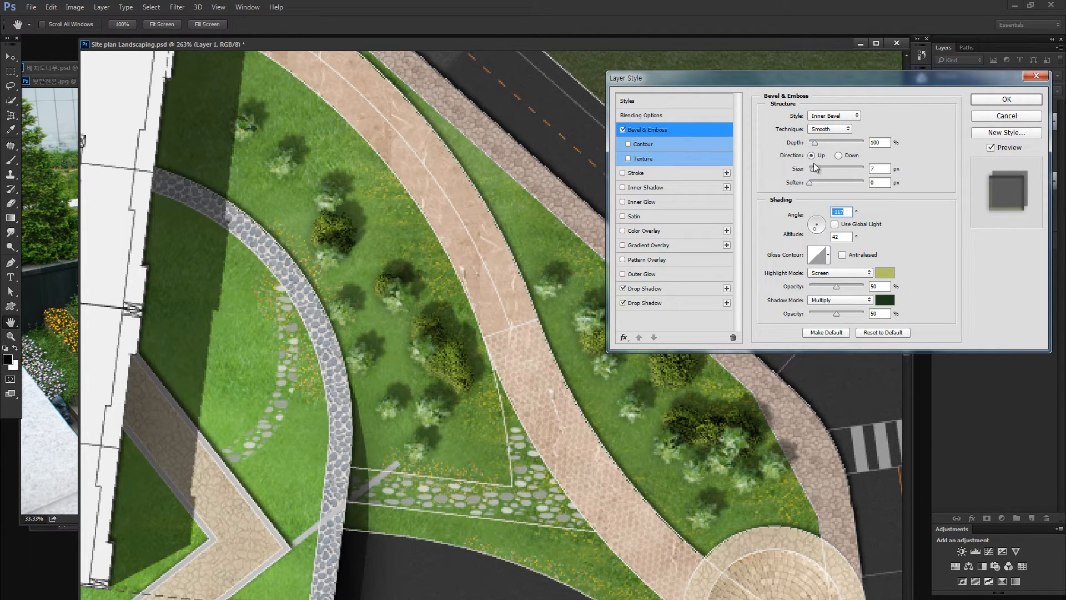
drag(814, 167, 815, 170)
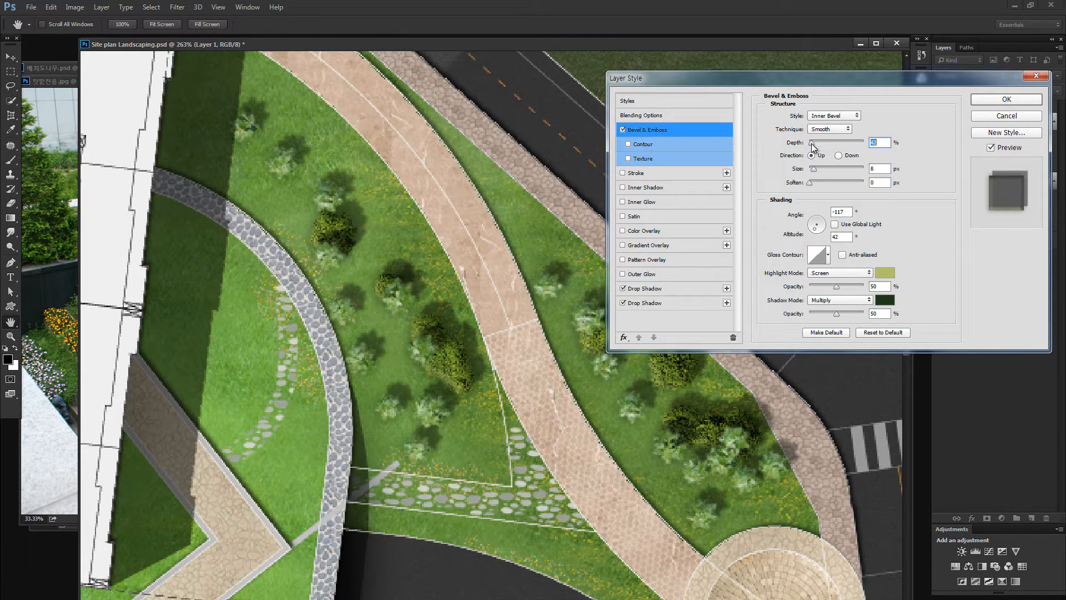
drag(813, 145, 812, 145)
click(883, 273)
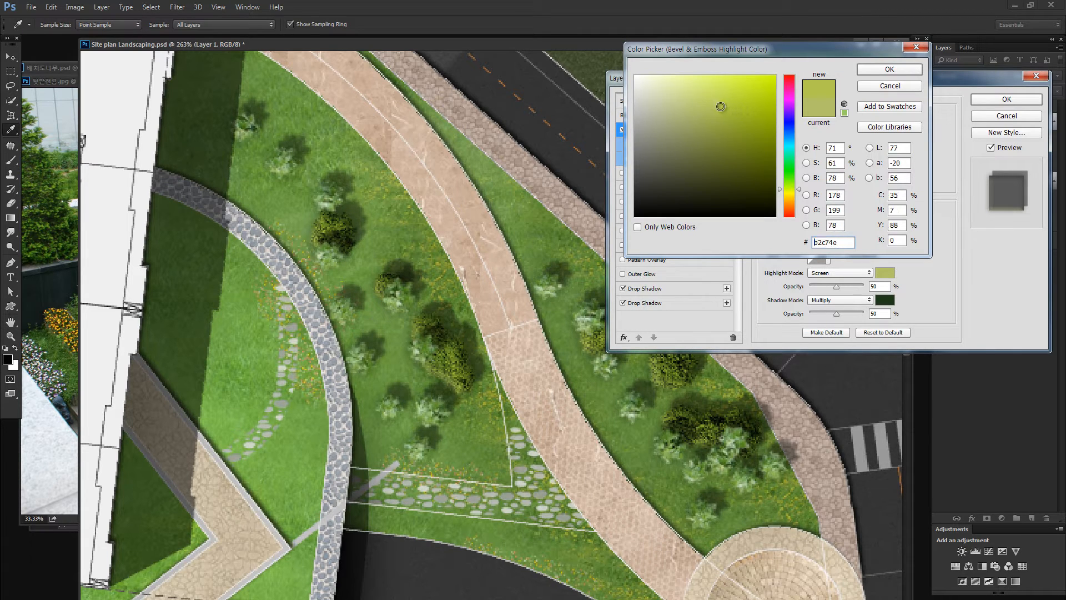
click(890, 69)
click(1006, 99)
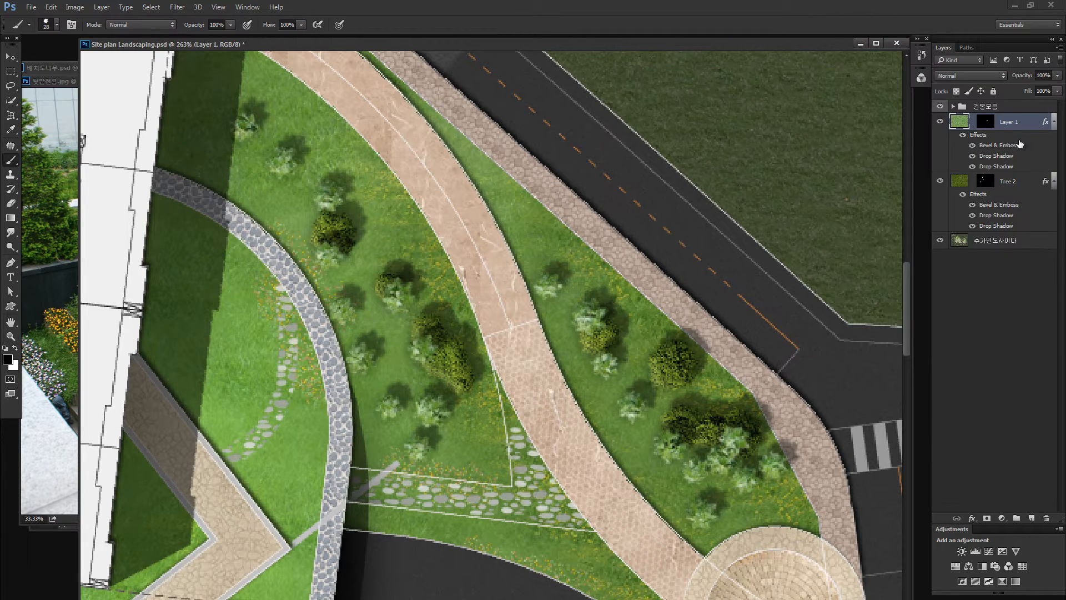
Darken Layer 1's foliage texture with Hue/Saturation at lightness -43.
key(ctrl+u)
drag(823, 293, 798, 294)
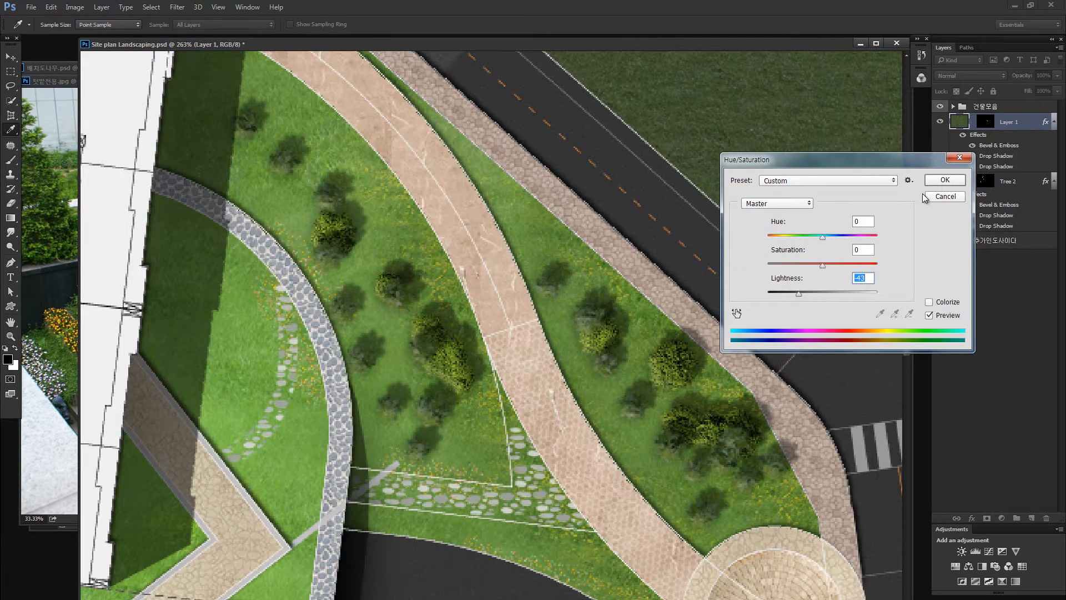
click(939, 181)
Apply legacy Brightness/Contrast to Layer 1's foliage with brightness 15 and contrast 45.
key(alt+i)
key(j)
key(c)
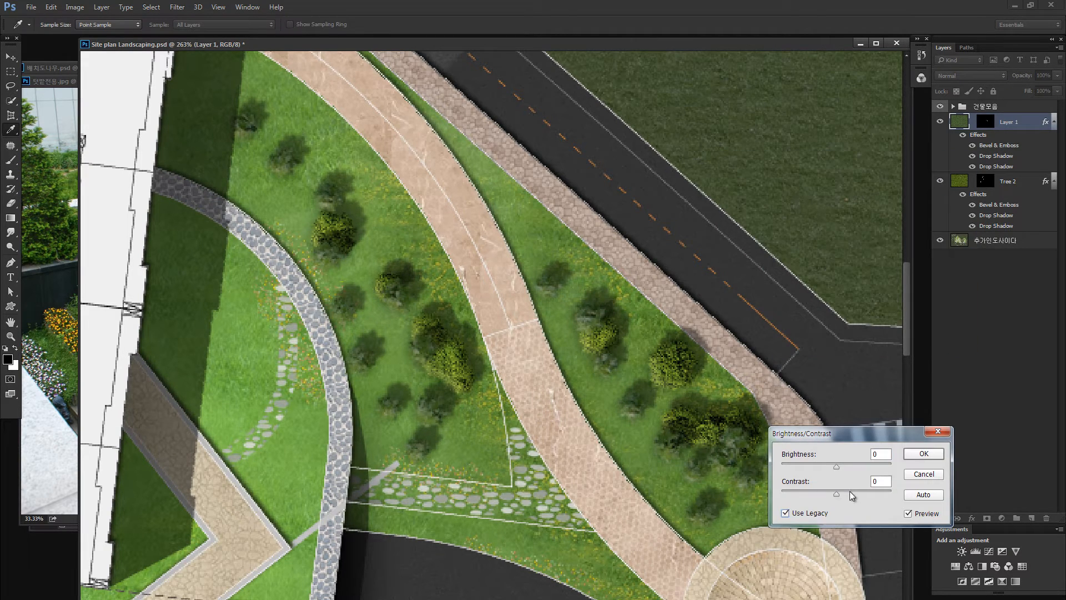
drag(851, 495, 844, 463)
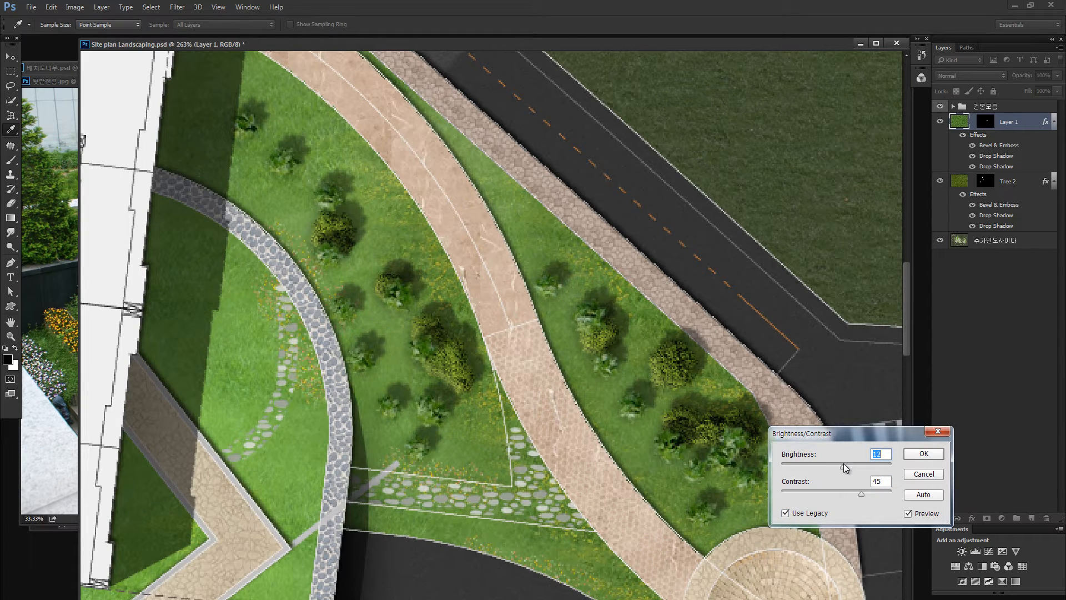
click(918, 454)
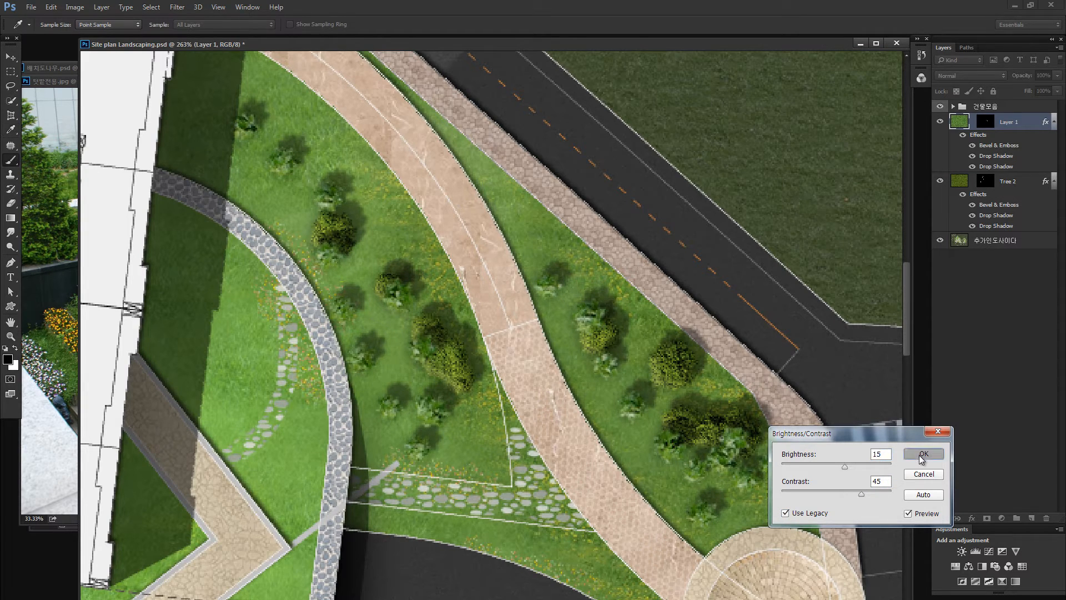
Set the distance of Layer 1's black drop shadow to 6 px.
double_click(998, 166)
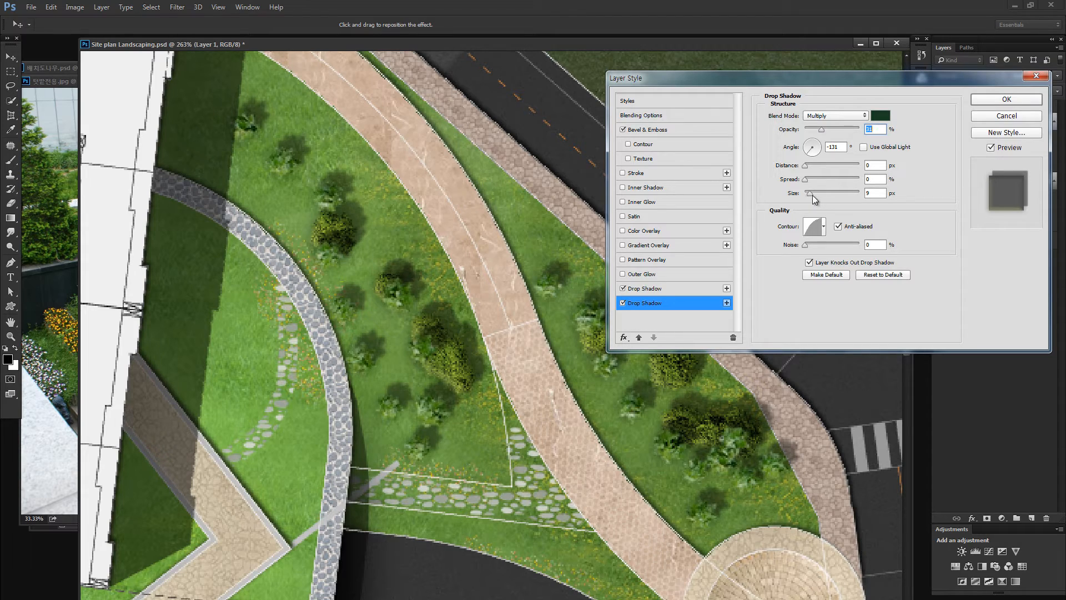
click(650, 288)
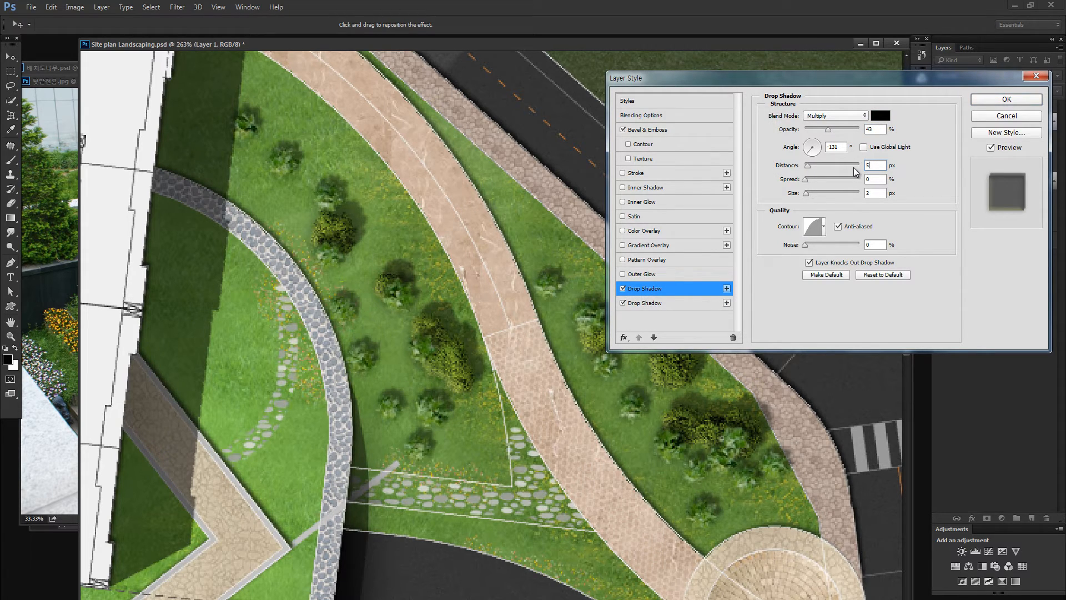
text(6)
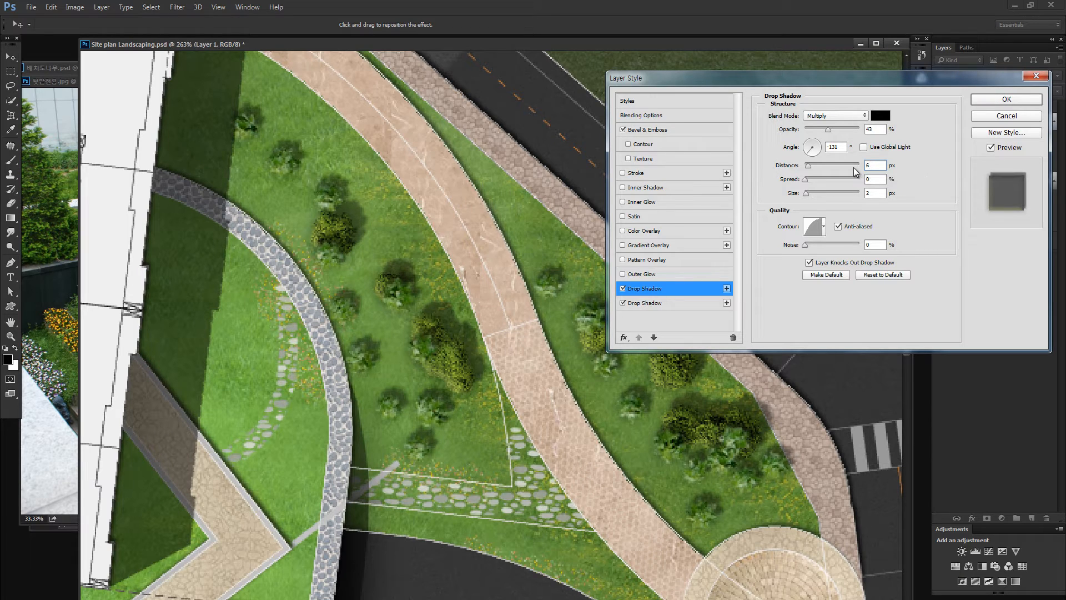
click(1006, 99)
Fill Layer 1's mask with black to clear the trial trees, and move Layer 1 below Tree 2.
key(b)
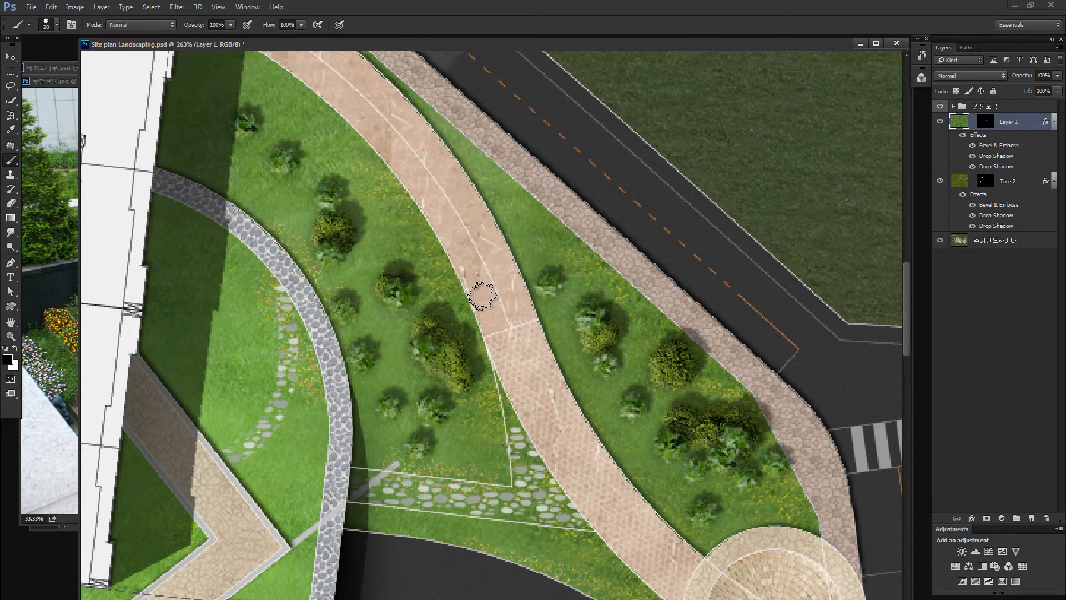
click(985, 122)
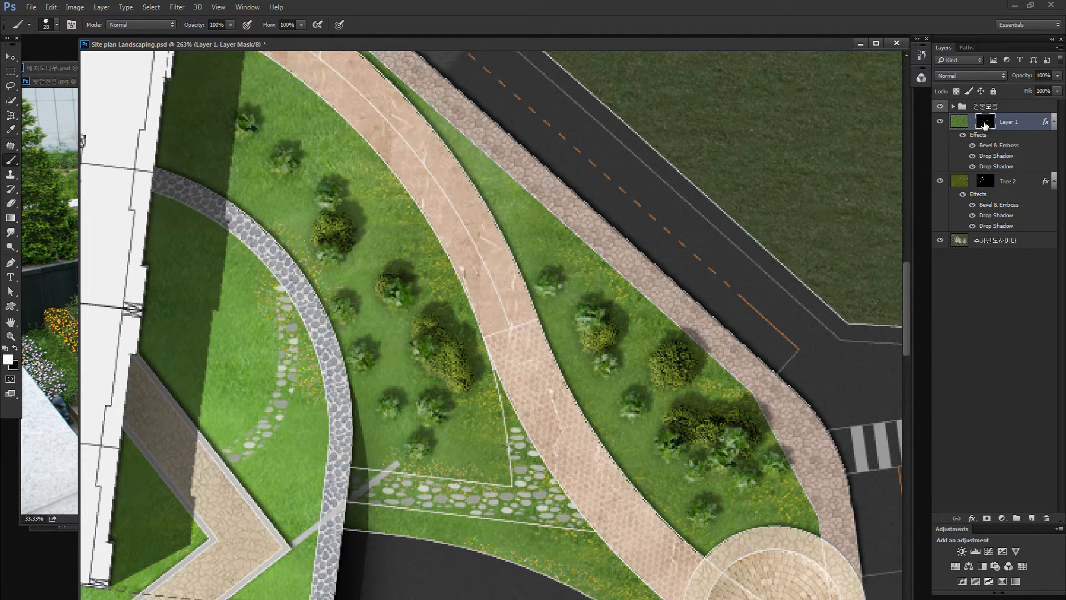
key(ctrl+Delete)
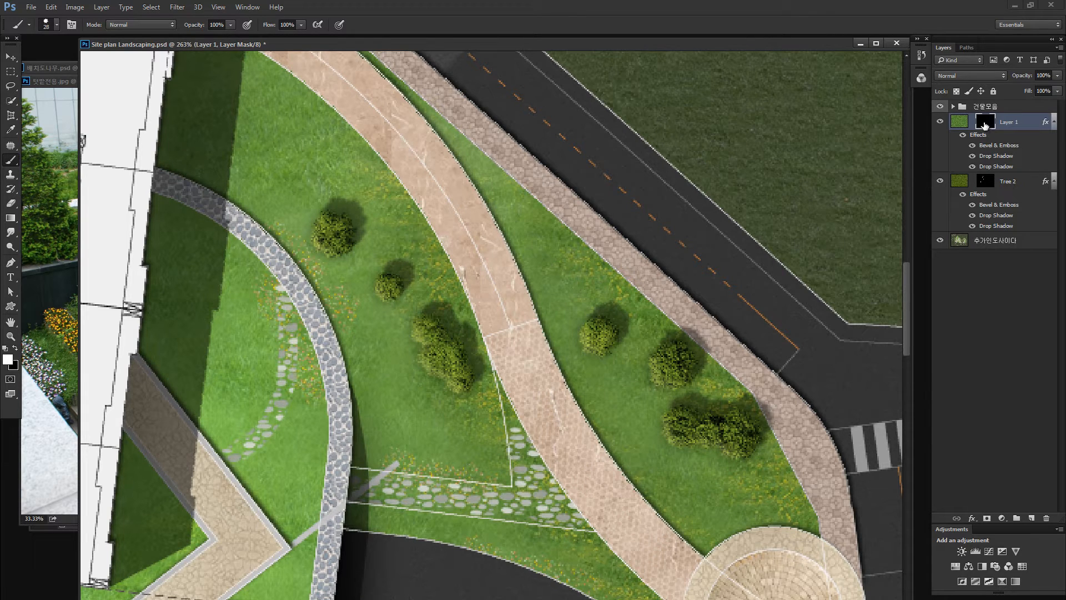
drag(957, 123, 969, 225)
Paint Layer 1's trees on its mask among the existing trees in the central garden and the lawns beside the curved brick path.
click(988, 182)
mouse_move(350, 176)
mouse_down()
mouse_move(423, 307)
mouse_move(464, 421)
mouse_move(468, 386)
mouse_move(479, 440)
mouse_up()
scroll(505, 336, down, 5)
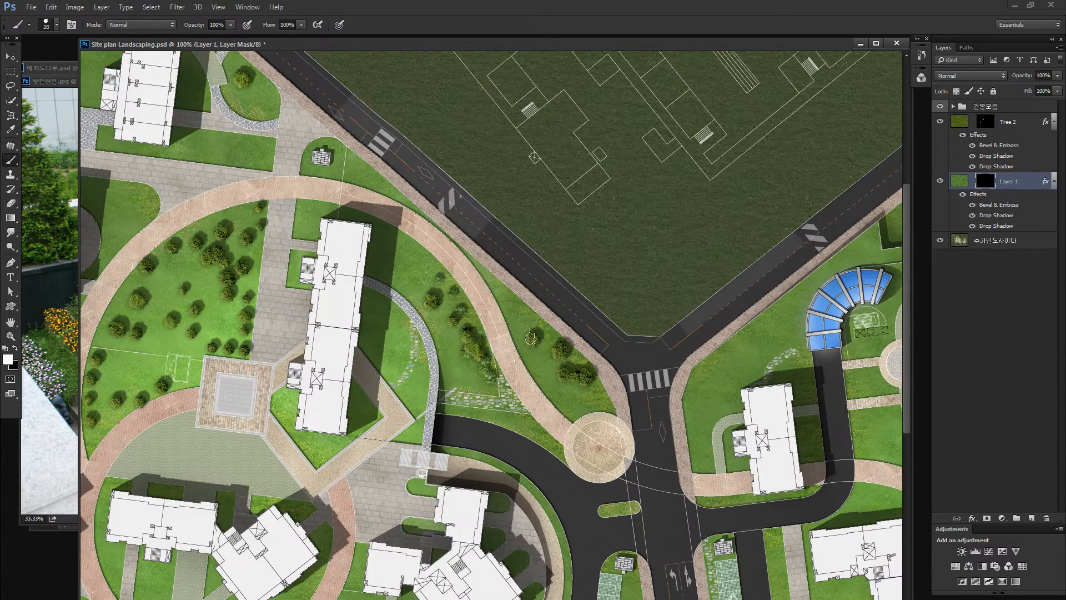
mouse_move(531, 338)
mouse_down()
mouse_move(573, 393)
mouse_move(557, 361)
mouse_move(582, 383)
mouse_up()
drag(501, 328, 732, 185)
mouse_move(347, 189)
mouse_down()
mouse_move(373, 137)
mouse_move(417, 101)
mouse_move(424, 117)
mouse_move(467, 89)
mouse_move(474, 166)
mouse_move(481, 82)
mouse_move(440, 92)
mouse_move(469, 172)
mouse_up()
drag(390, 193, 473, 150)
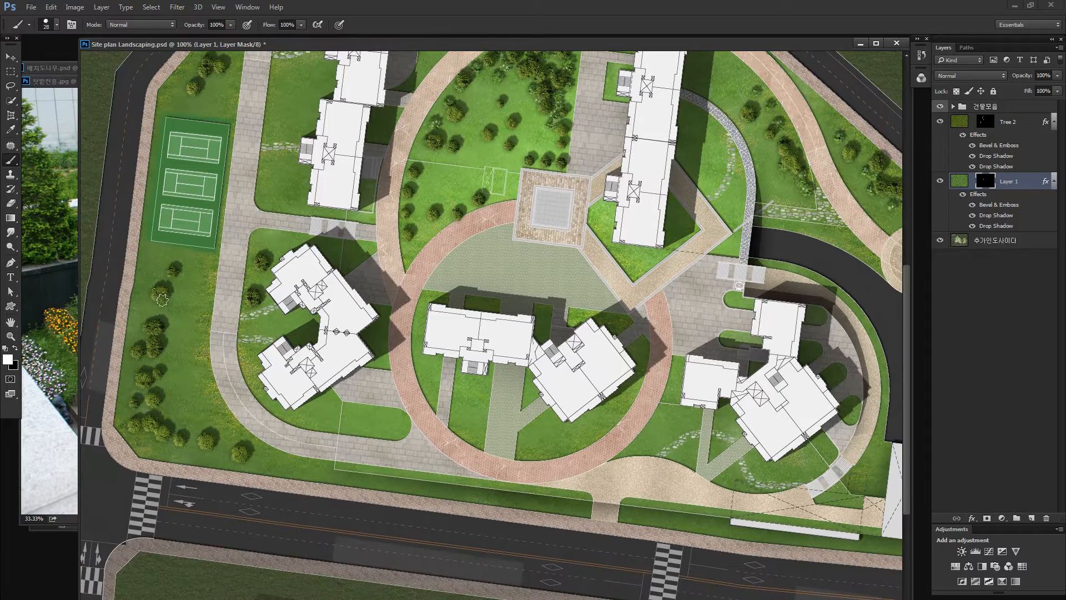
Paint more Layer 1 trees along the site's western edge, around the tennis courts and up towards the northern lawns.
mouse_move(162, 300)
mouse_down()
mouse_move(155, 398)
mouse_move(159, 312)
mouse_move(149, 272)
mouse_move(142, 300)
mouse_move(176, 268)
mouse_up()
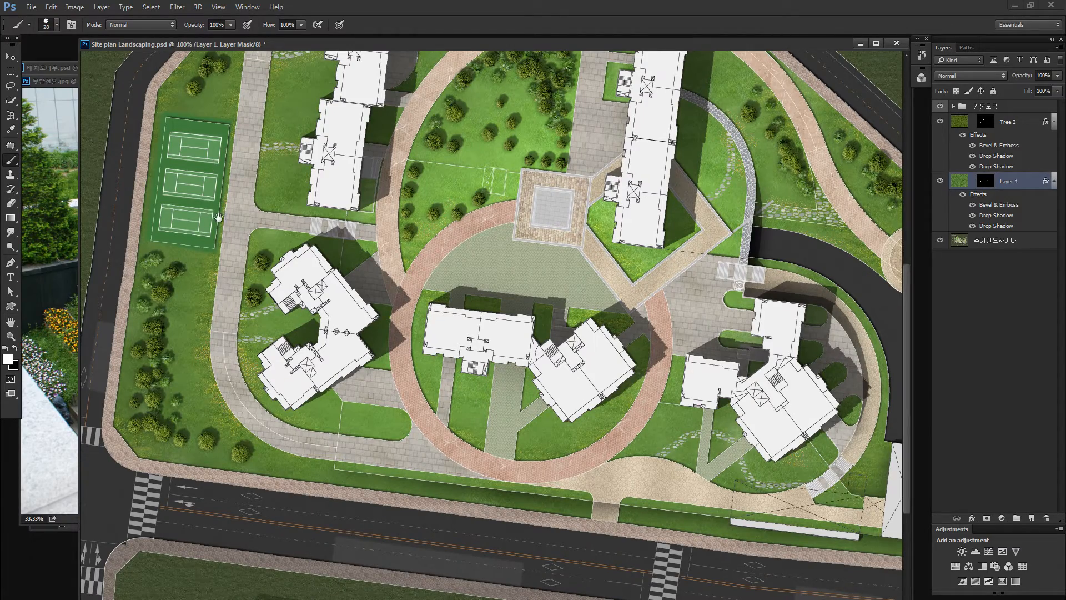
mouse_move(219, 218)
mouse_down()
mouse_move(223, 347)
mouse_move(176, 224)
mouse_up()
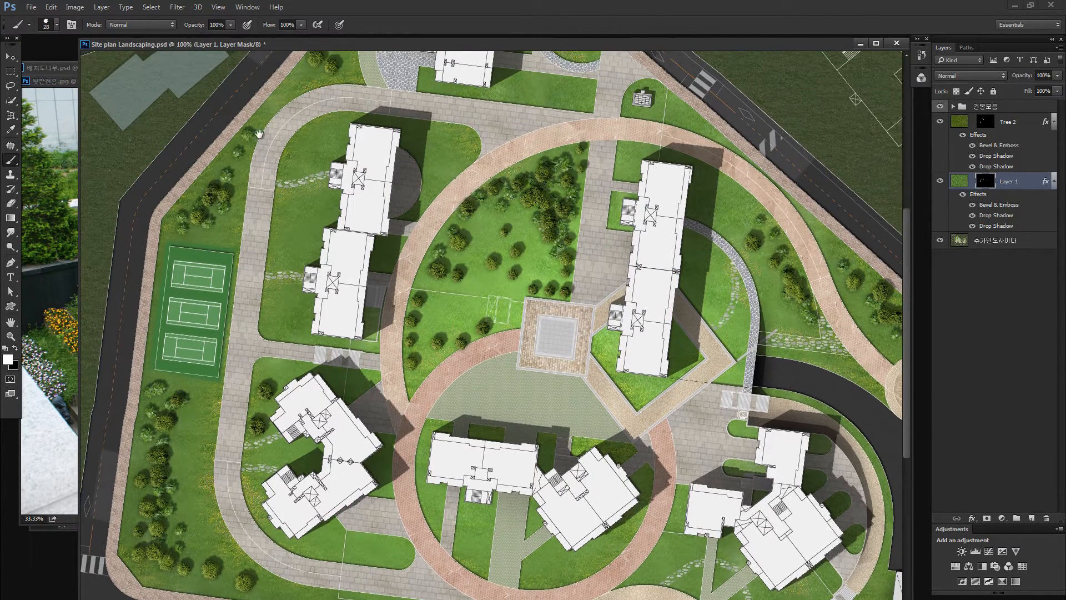
drag(300, 78, 262, 142)
mouse_move(298, 104)
mouse_down()
mouse_move(309, 108)
mouse_move(293, 127)
mouse_up()
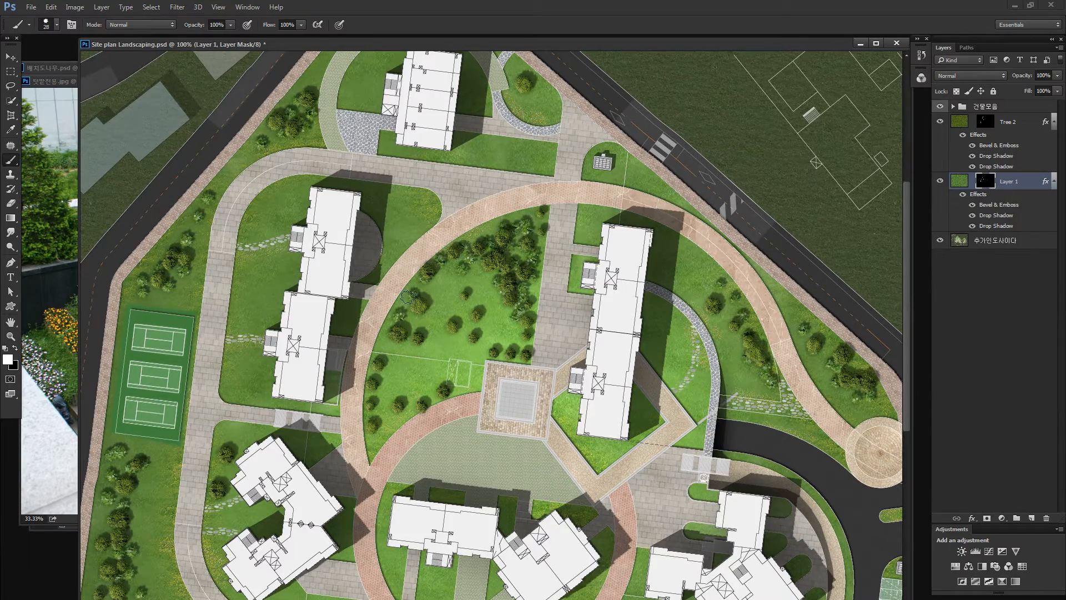
scroll(550, 353, down, 2)
key(l)
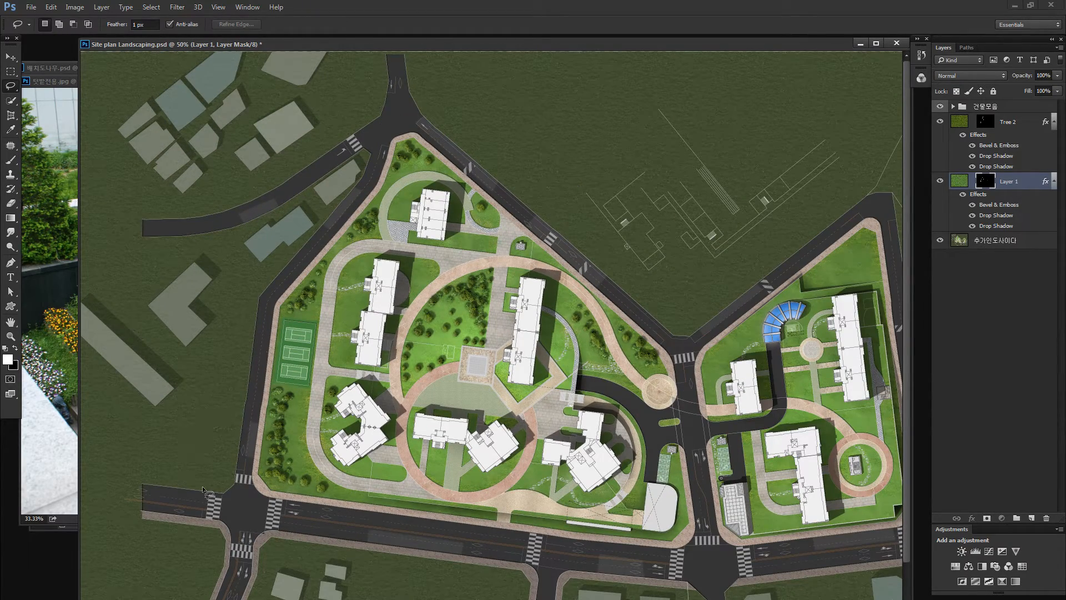
drag(266, 353, 256, 358)
mouse_move(598, 252)
shift+mouse_down()
mouse_move(548, 329)
mouse_move(574, 253)
shift+mouse_up()
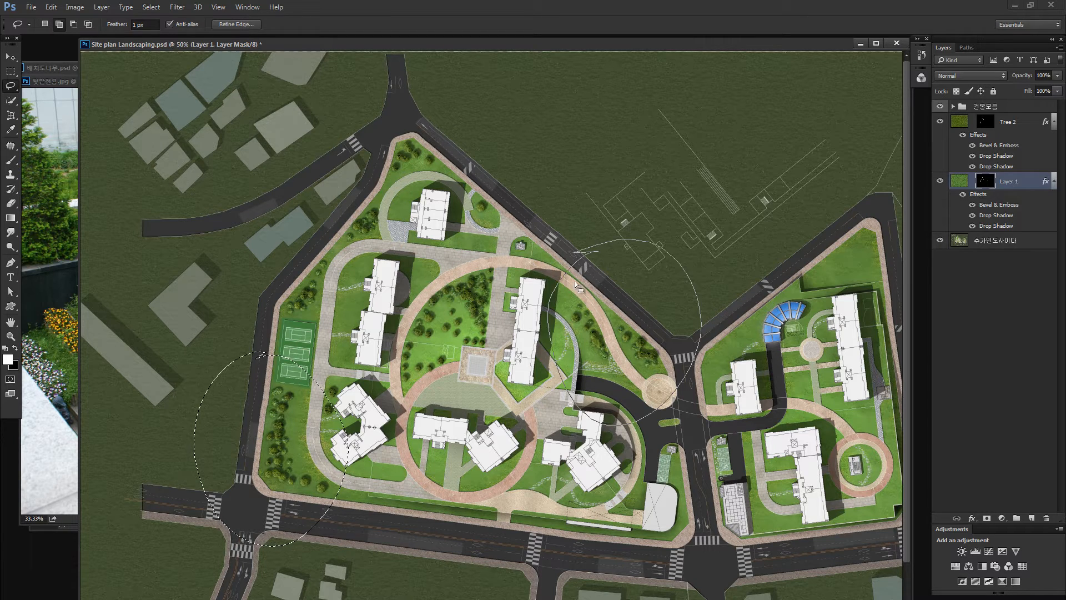
key(ctrl+d)
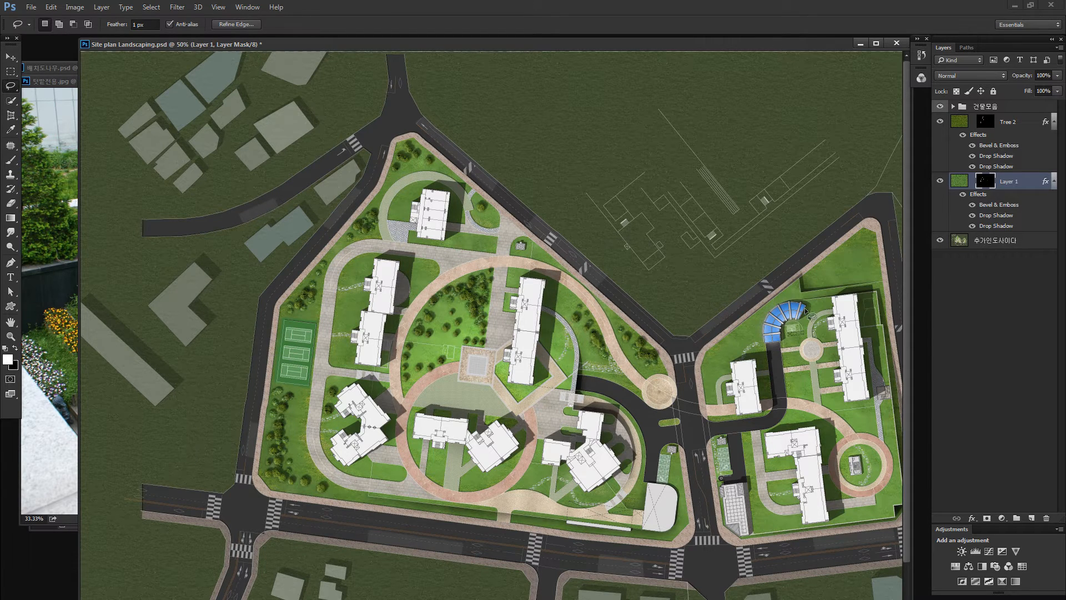
Adjust Layer 1's foliage texture with Hue/Saturation at hue -1 and lightness -12.
click(955, 185)
key(ctrl+u)
mouse_move(822, 235)
mouse_down()
mouse_move(800, 239)
mouse_move(820, 235)
mouse_up()
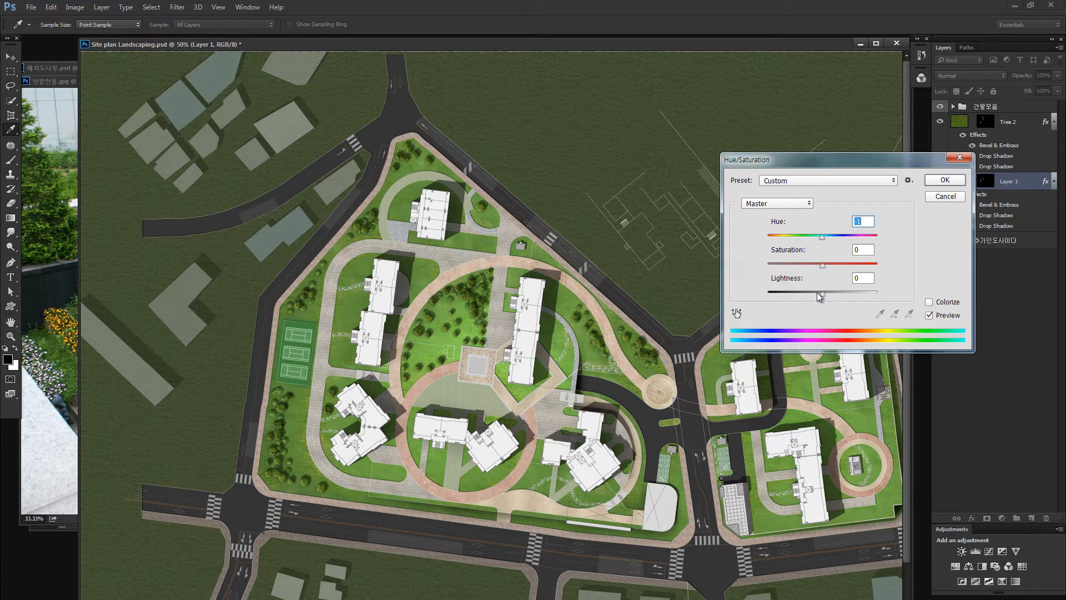
drag(817, 292, 815, 291)
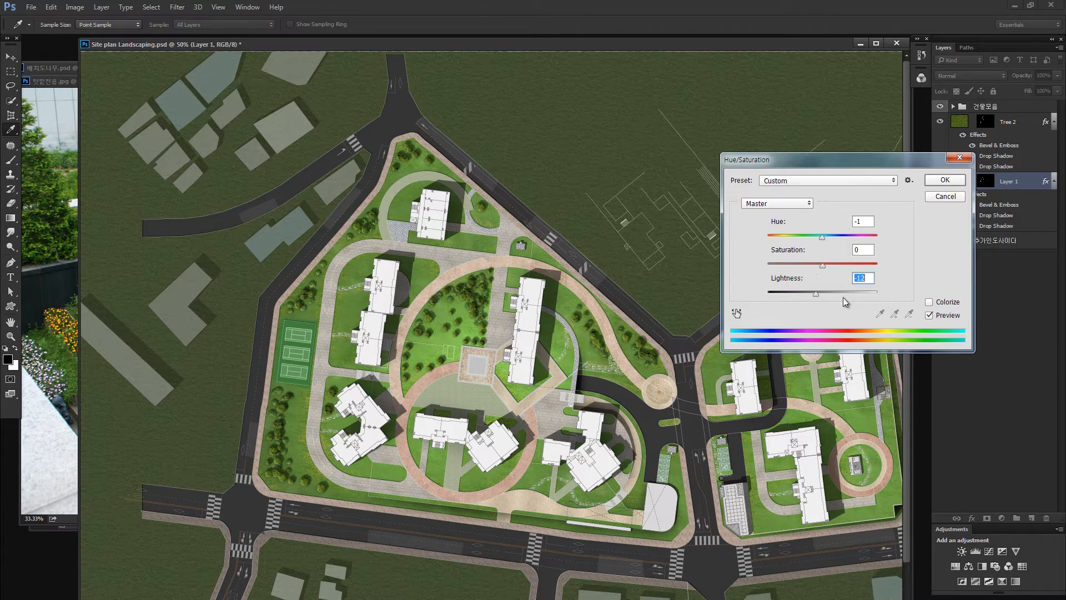
click(944, 180)
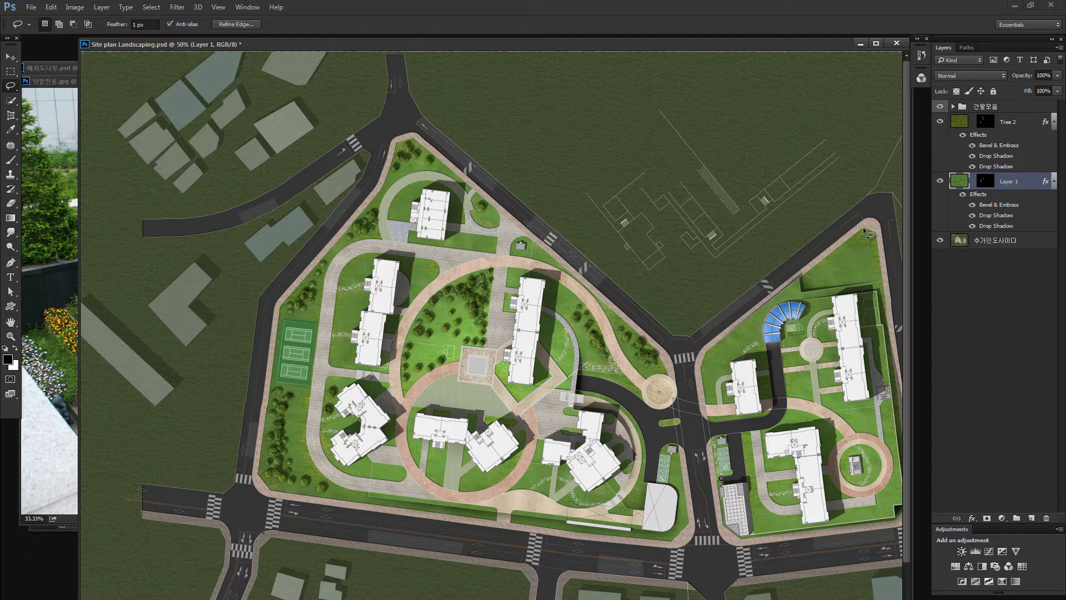
Lasso the area around the central garden's trees with the Tree 2 layer's foliage texture active.
key(z)
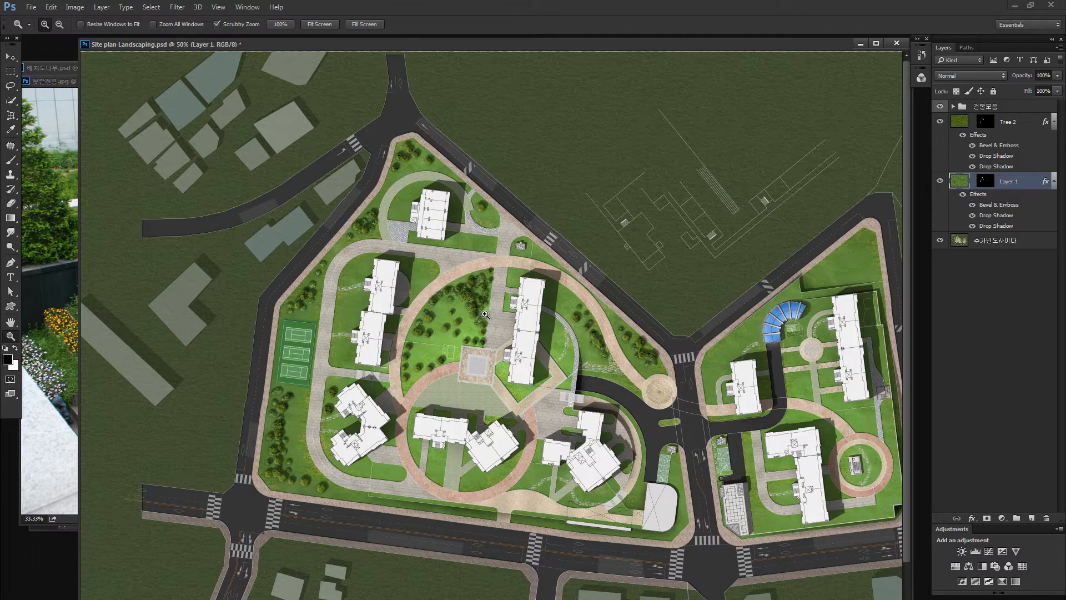
mouse_move(477, 308)
mouse_down()
mouse_move(510, 297)
mouse_move(454, 307)
mouse_up()
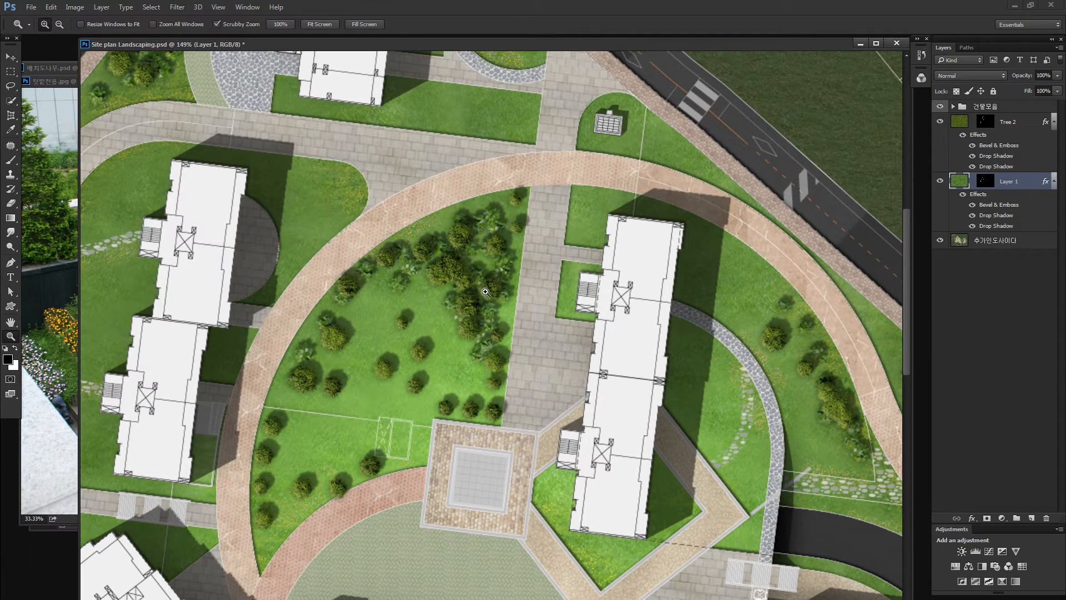
click(964, 133)
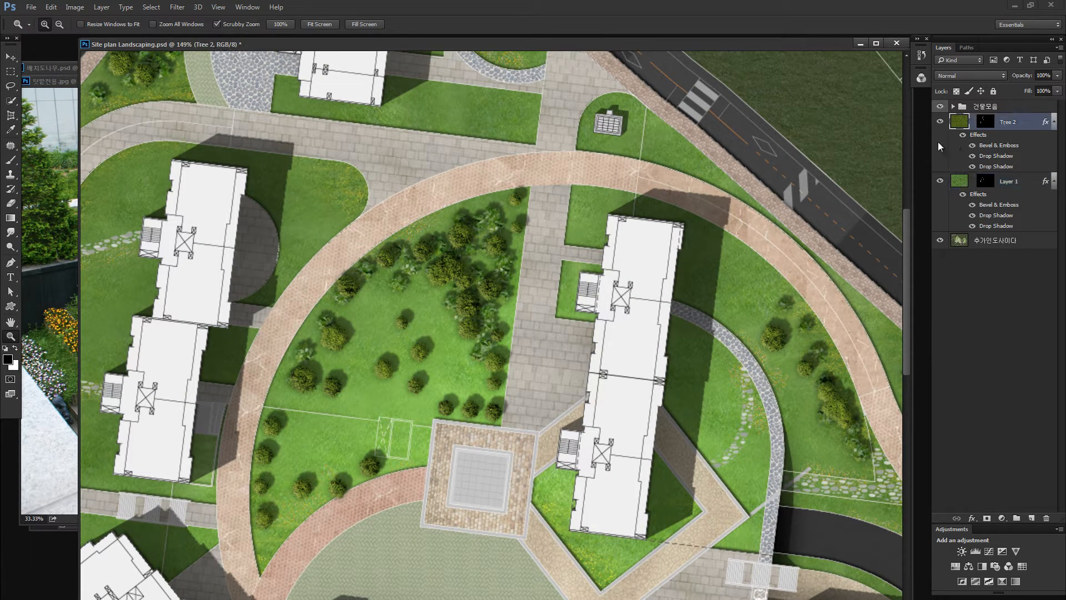
key(l)
key(ctrl+0)
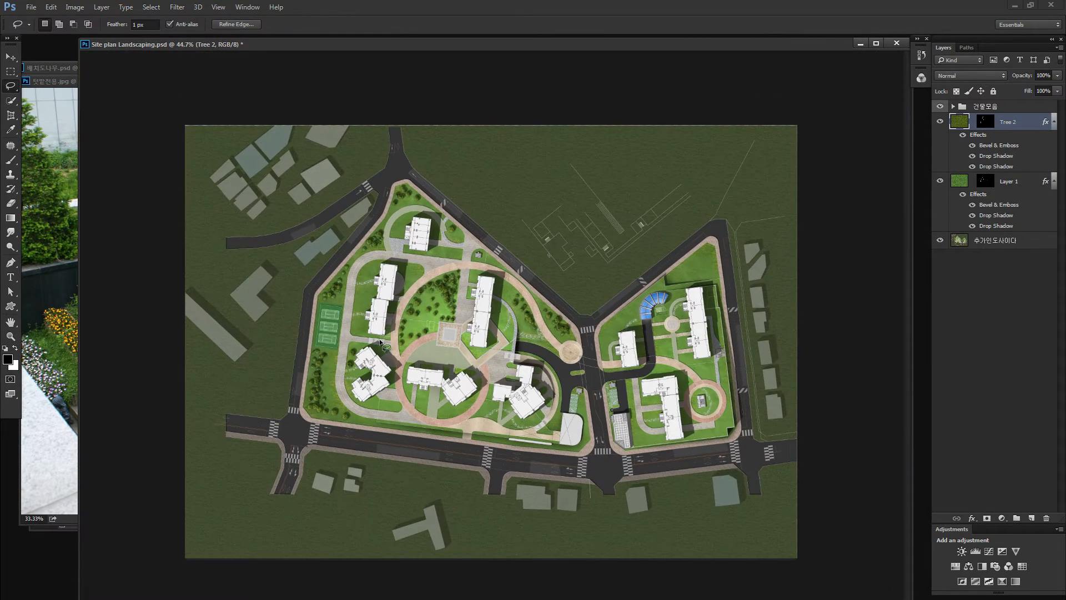
mouse_move(322, 223)
mouse_down()
mouse_move(295, 466)
mouse_move(435, 204)
mouse_move(339, 183)
mouse_up()
key(ctrl+d)
key(z)
drag(444, 297, 629, 242)
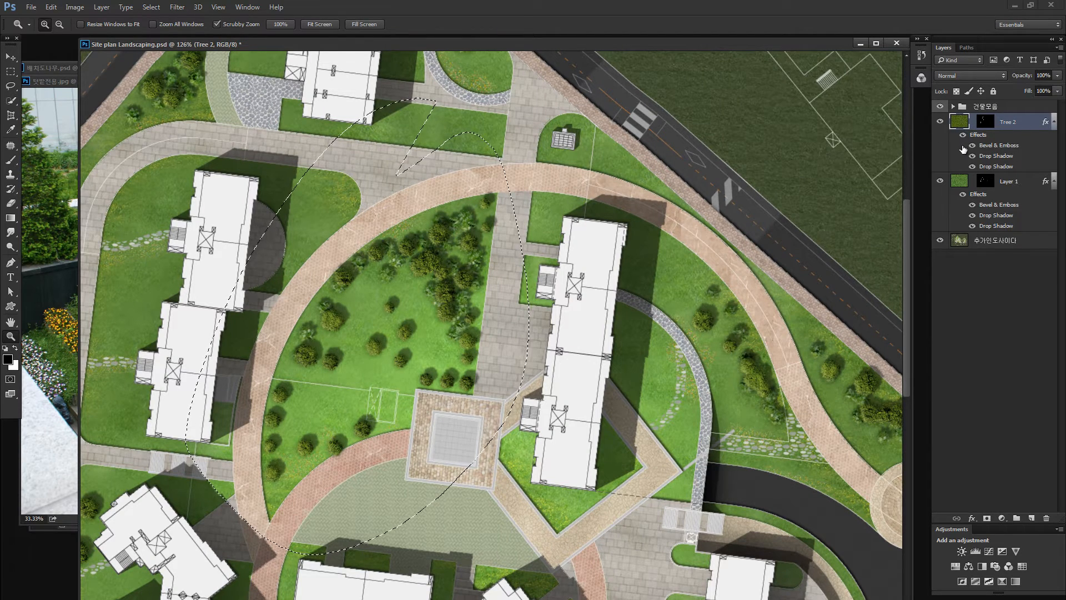
Shift Tree 2's foliage texture inside the lassoed area to a bluer green with Hue/Saturation.
click(985, 122)
click(959, 121)
key(ctrl+d)
key(ctrl+u)
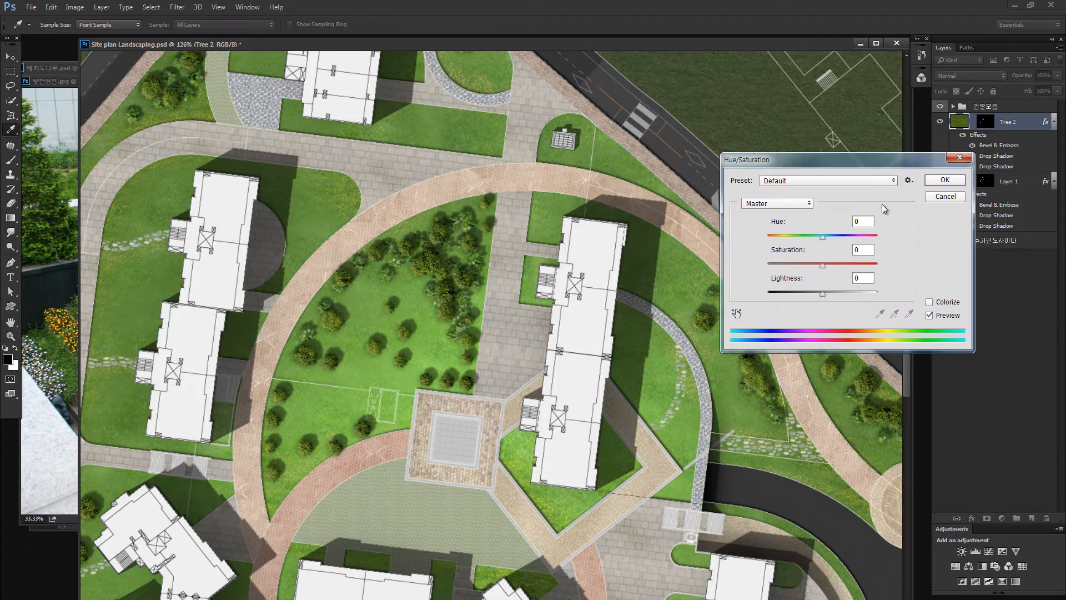
click(832, 293)
drag(831, 291, 824, 290)
drag(822, 236, 828, 291)
click(944, 181)
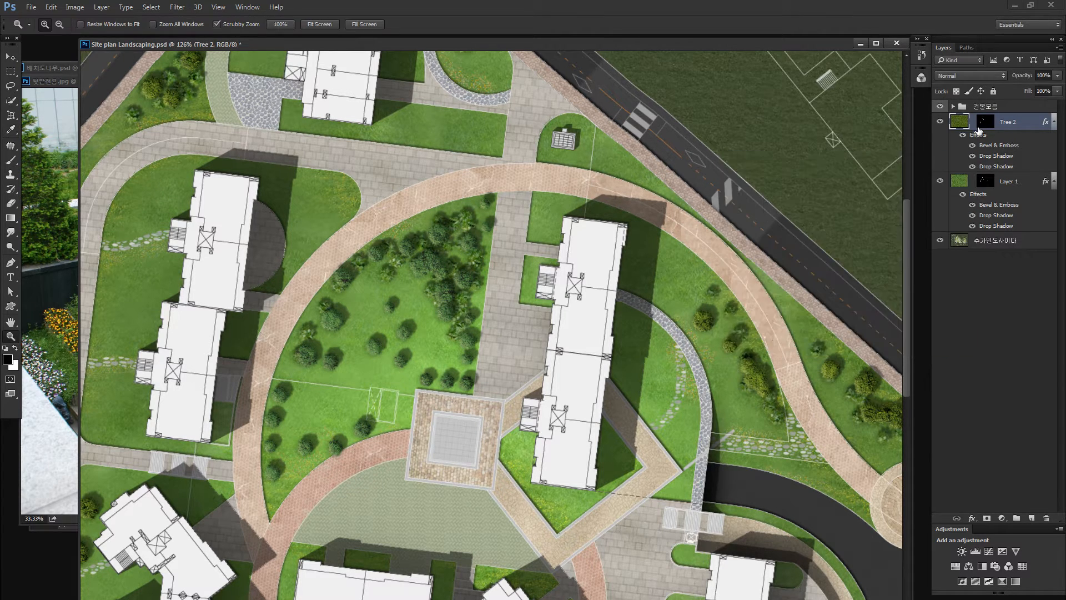
Disable Tree 2's layer mask to examine the recoloured texture area, circle sample areas, then re-enable the mask and deselect.
shift+click(982, 122)
scroll(657, 309, down, 5)
key(ctrl+minus)
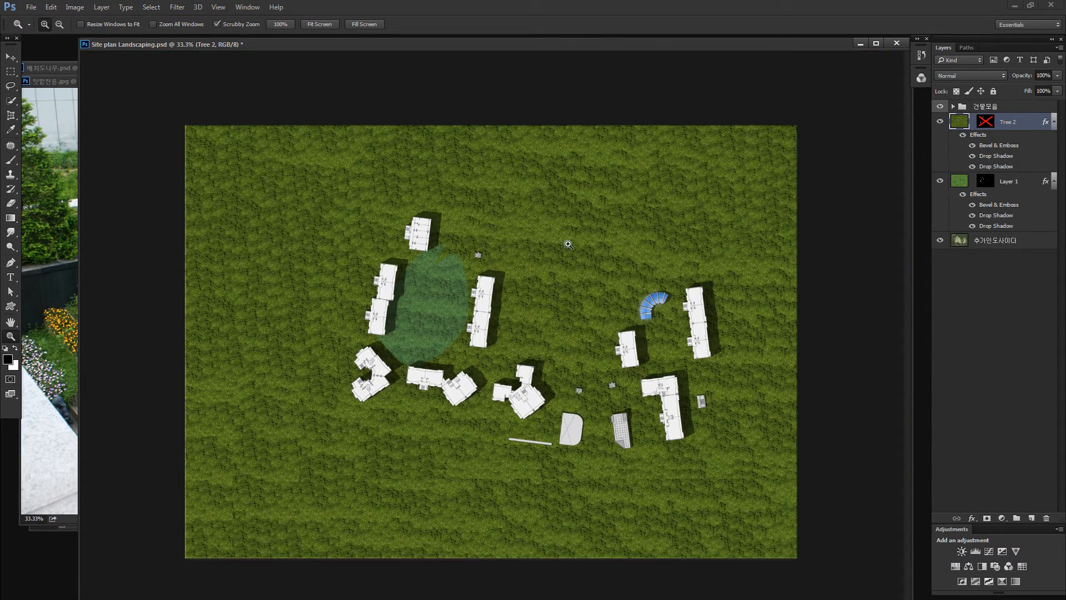
key(l)
mouse_move(560, 213)
mouse_down()
mouse_move(577, 314)
mouse_move(543, 227)
mouse_up()
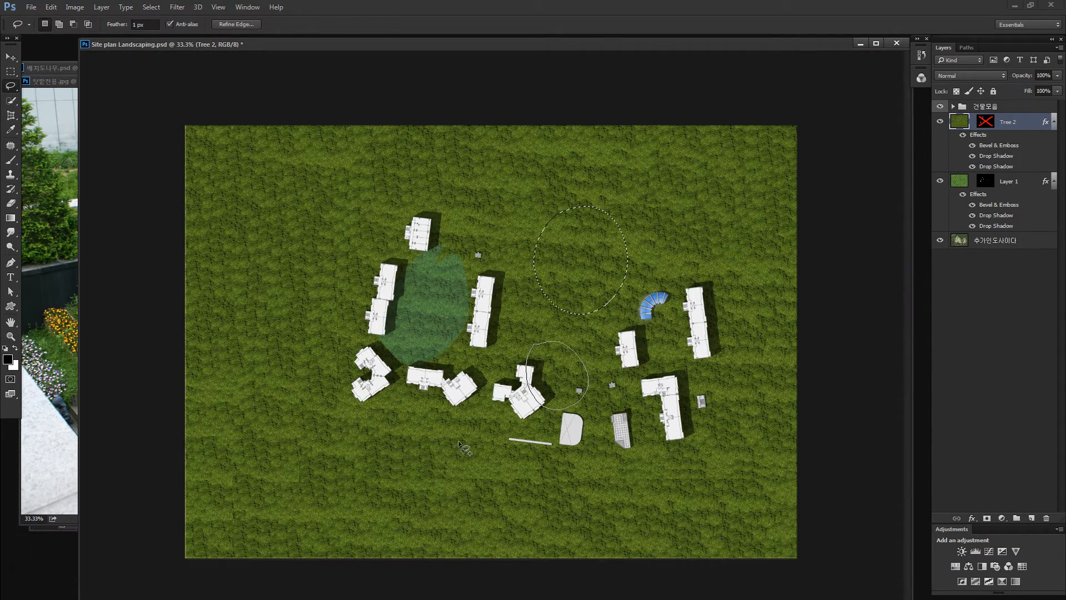
mouse_move(377, 278)
mouse_down()
mouse_move(474, 276)
mouse_move(376, 280)
mouse_up()
mouse_move(507, 320)
mouse_down()
mouse_move(532, 306)
mouse_move(507, 322)
mouse_up()
click(984, 127)
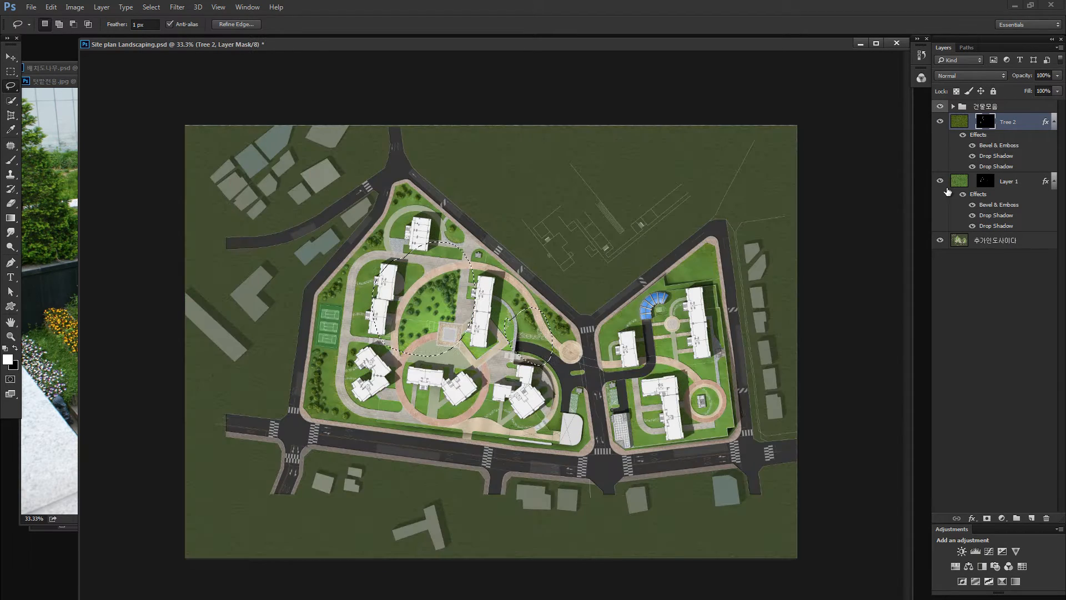
key(ctrl+d)
Collapse the effects lists of the Tree 2 and Layer 1 layers.
key(v)
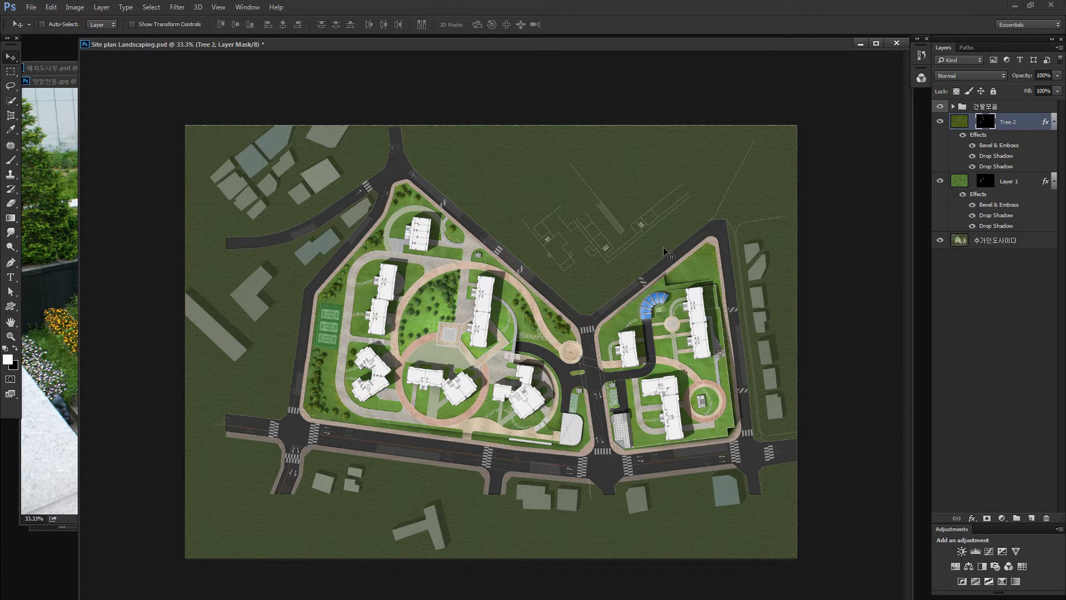
click(1055, 121)
click(1054, 139)
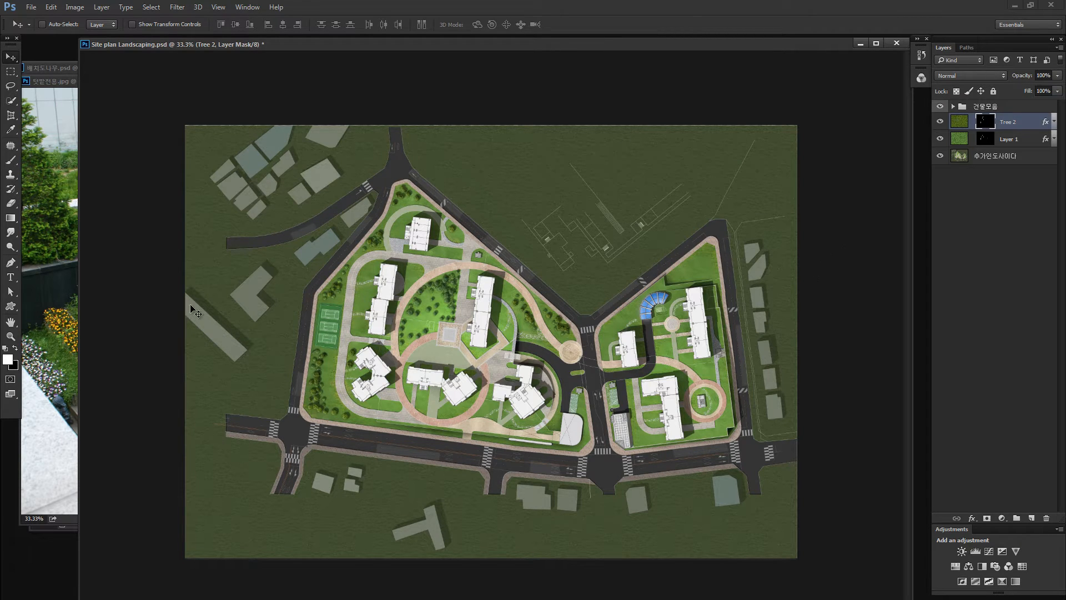
Close the garden photo and revert the tree source file 배치도나무.psd to its opening snapshot.
click(43, 177)
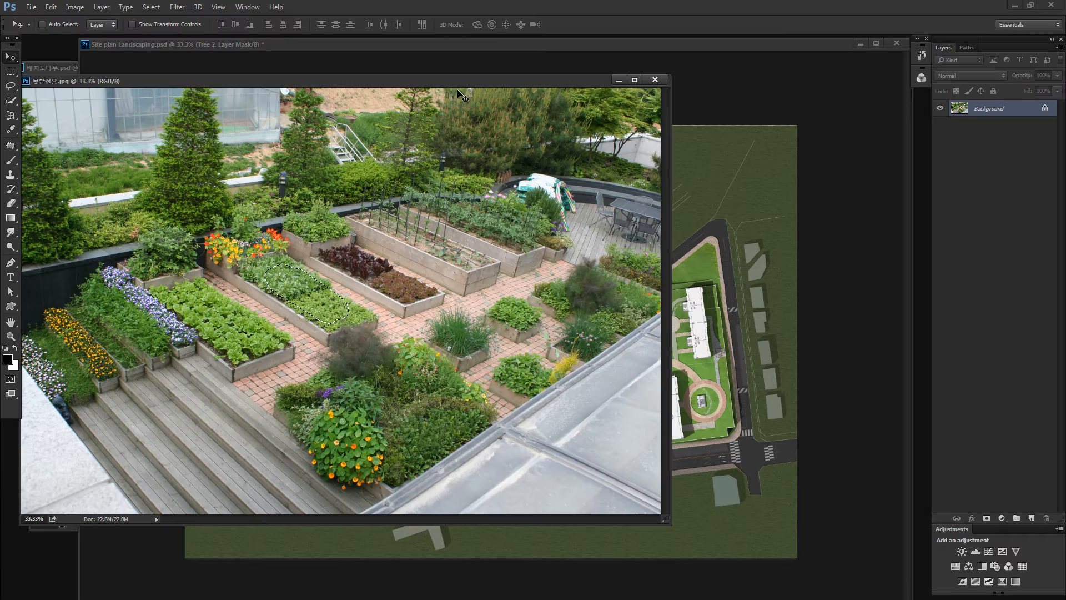
click(655, 80)
click(68, 283)
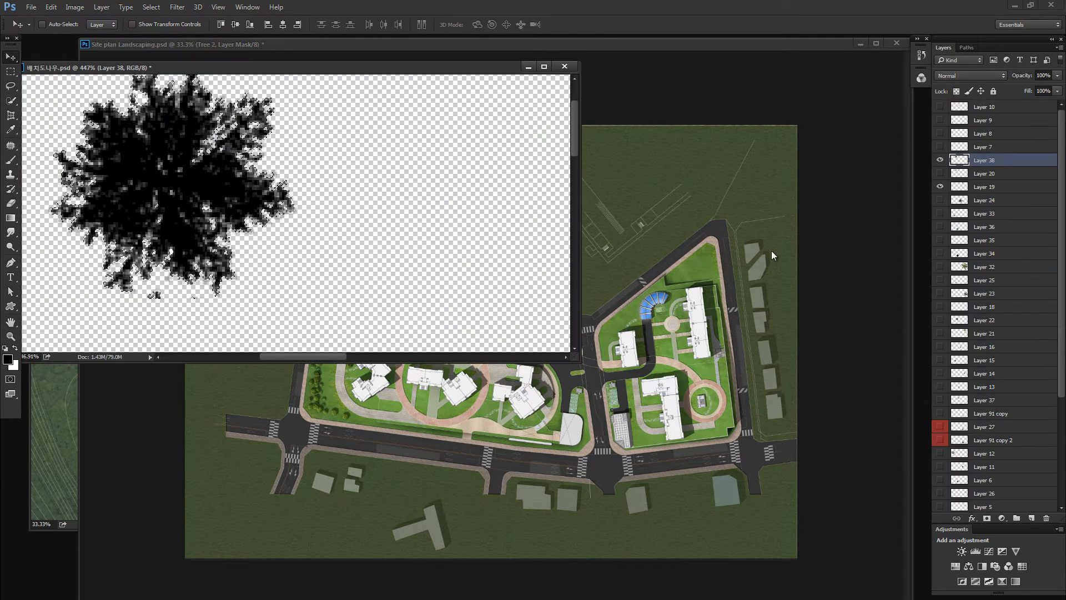
click(921, 54)
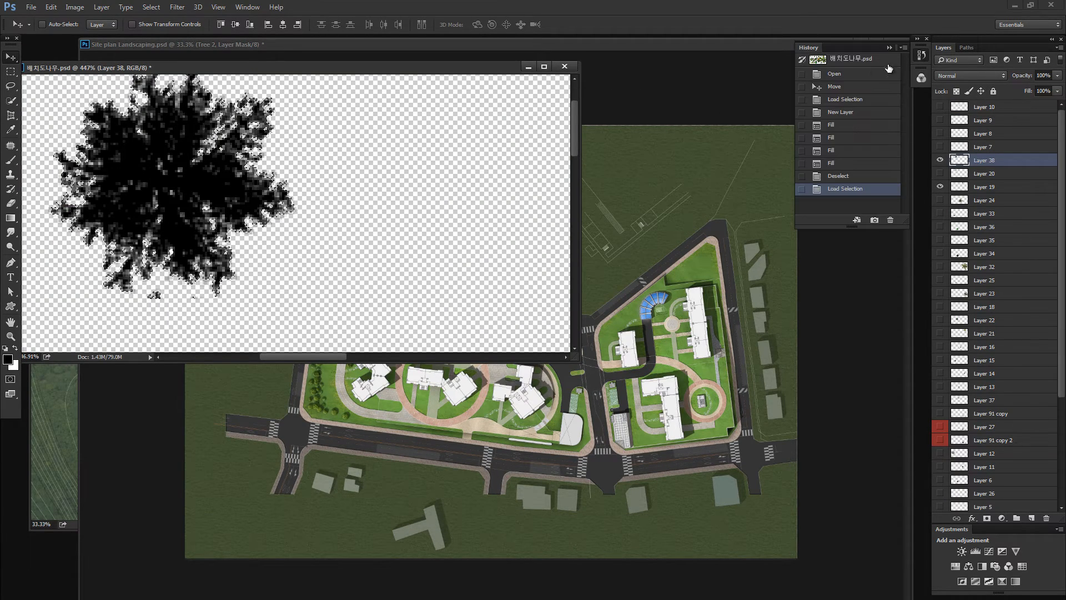
click(849, 59)
key(ctrl+1)
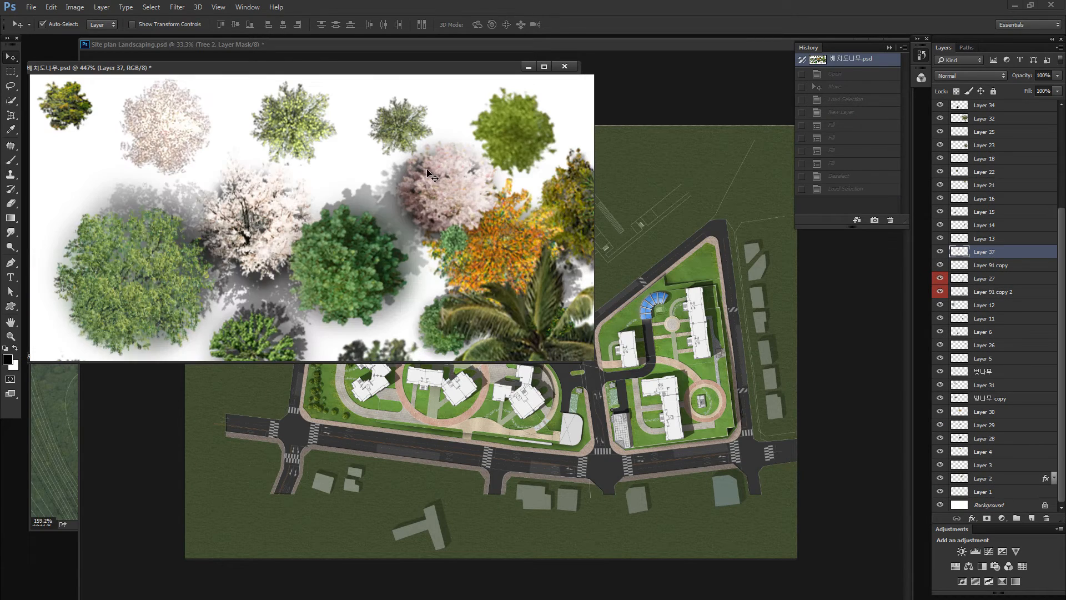
Copy the pink cherry blossom tree from the tree source file into the site plan, placing it over the southern road's sidewalk.
mouse_move(364, 270)
mouse_down()
mouse_move(377, 281)
mouse_move(369, 292)
mouse_move(411, 247)
mouse_move(333, 300)
mouse_move(392, 282)
mouse_move(351, 279)
mouse_up()
drag(465, 232, 417, 252)
drag(554, 385, 439, 415)
key(z)
Turn the cherry blossom tree solid black by lowering its lightness to the minimum with Hue/Saturation.
key(ctrl+u)
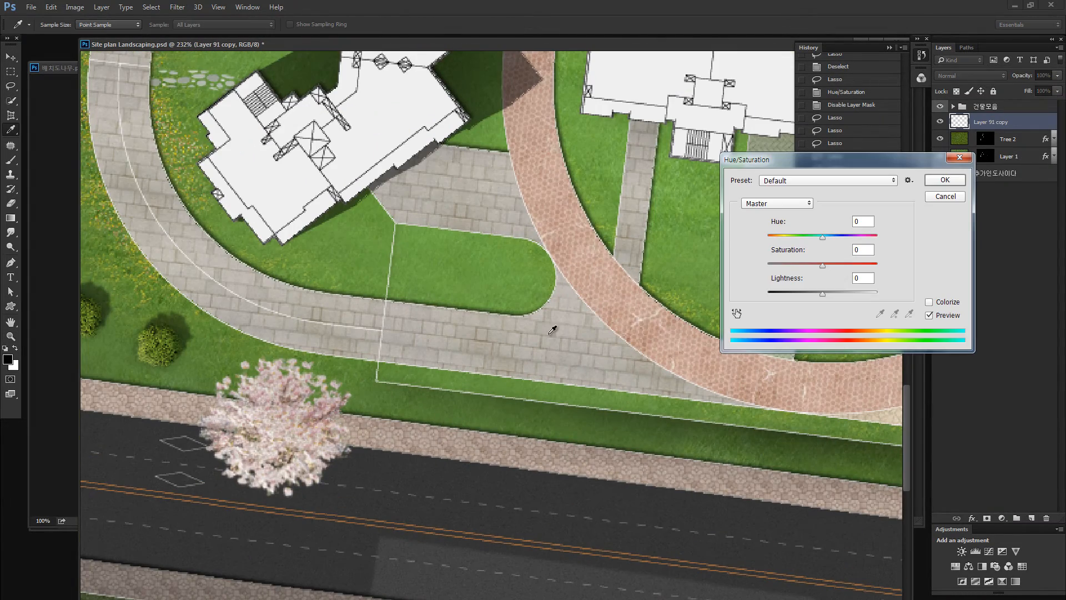
drag(782, 294, 741, 294)
key(Return)
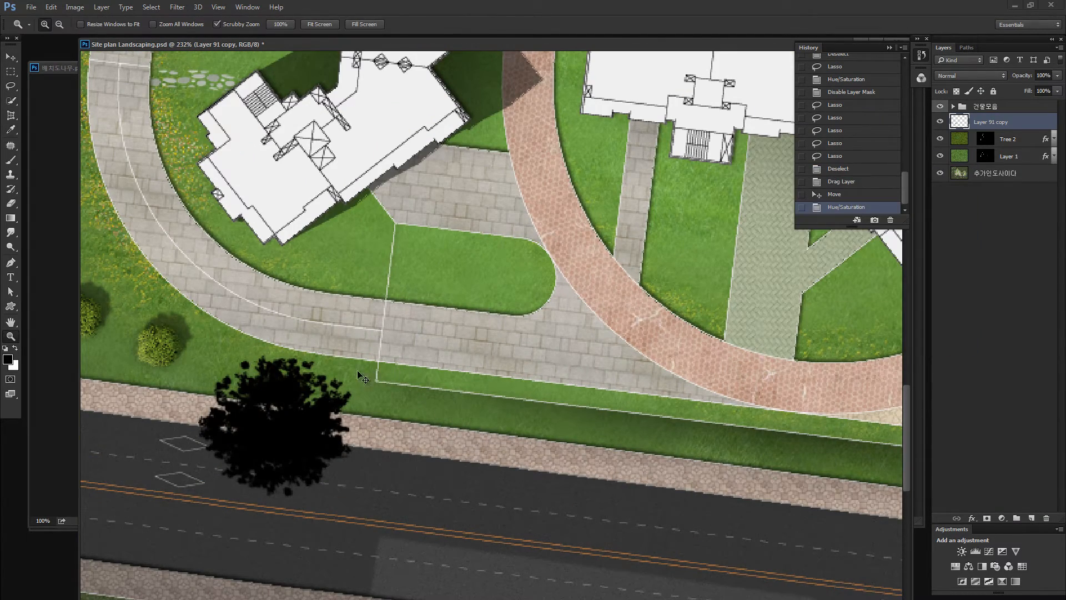
Try to scale the black tree down to about 37% with Free Transform.
key(ctrl+t)
drag(353, 355, 281, 429)
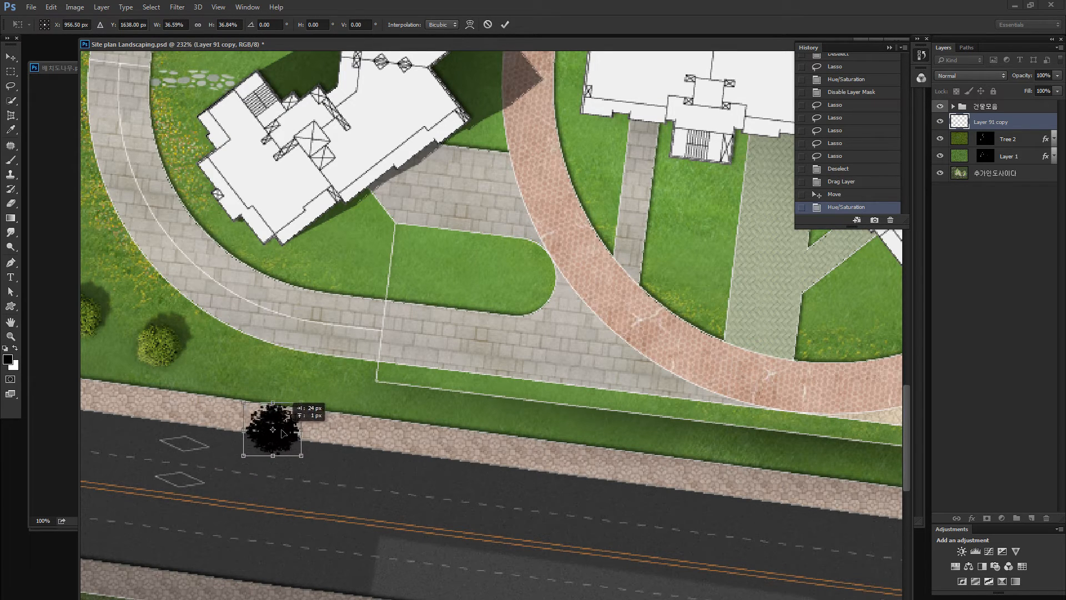
key(Return)
key(z)
key(ctrl+z)
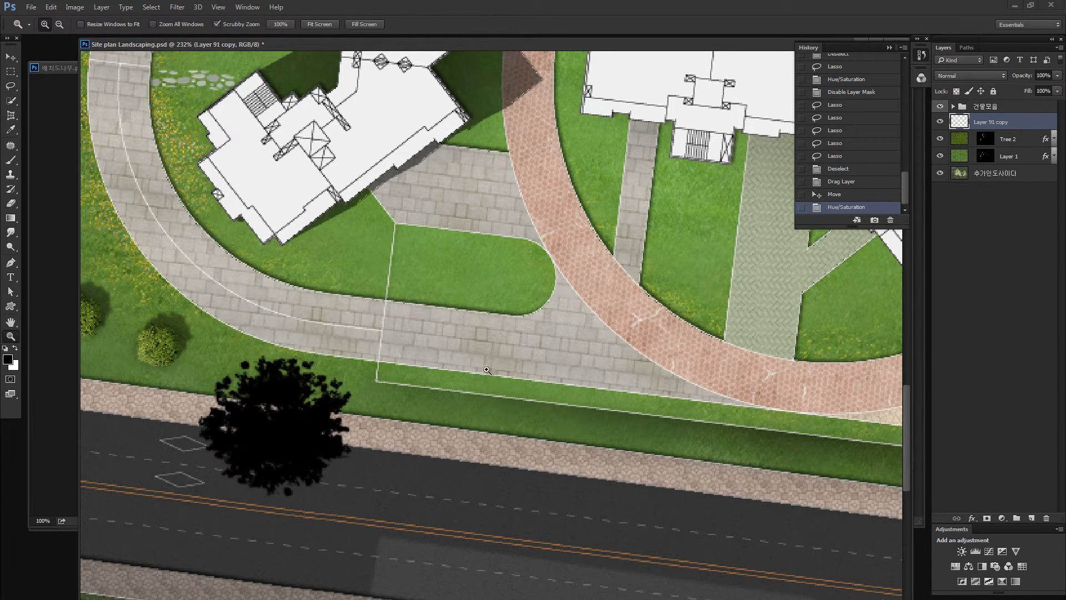
Load the black tree's outline as a selection, define it as the brush preset Sampled Brush 55, and deselect.
ctrl+click(958, 123)
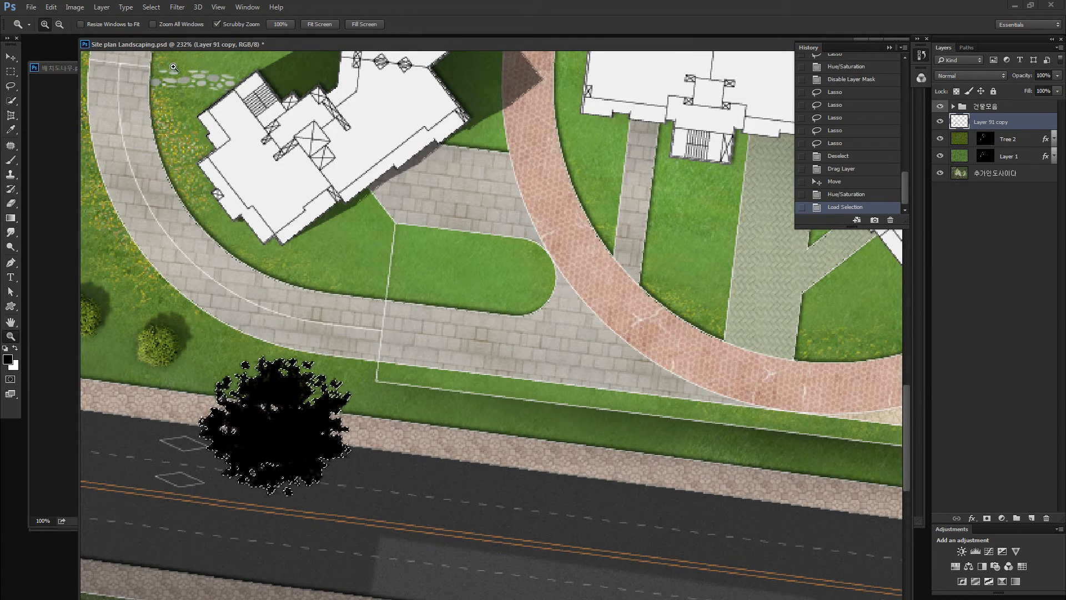
click(51, 7)
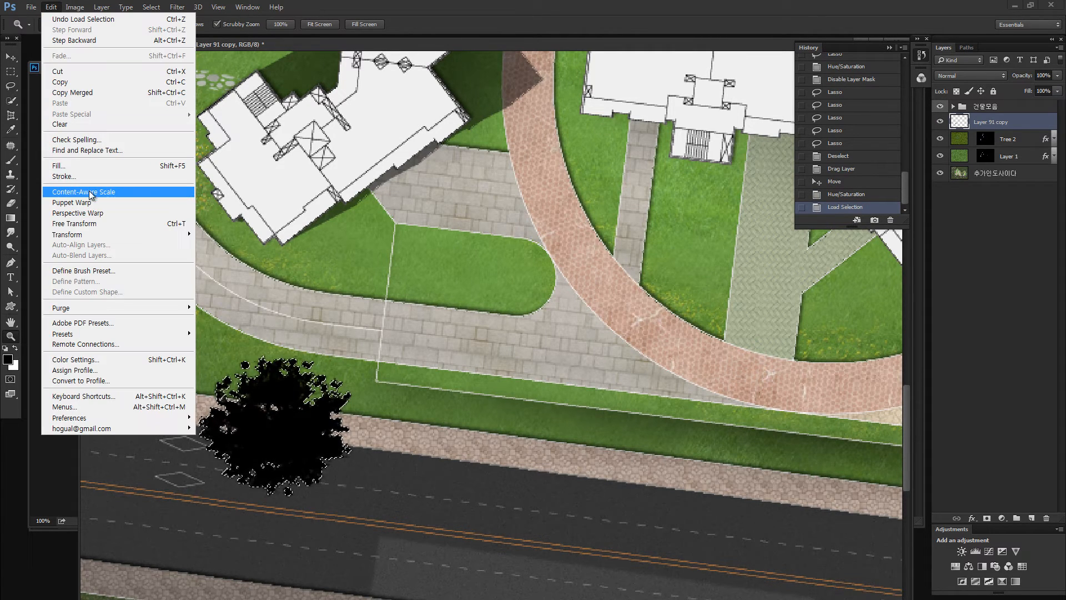
click(101, 272)
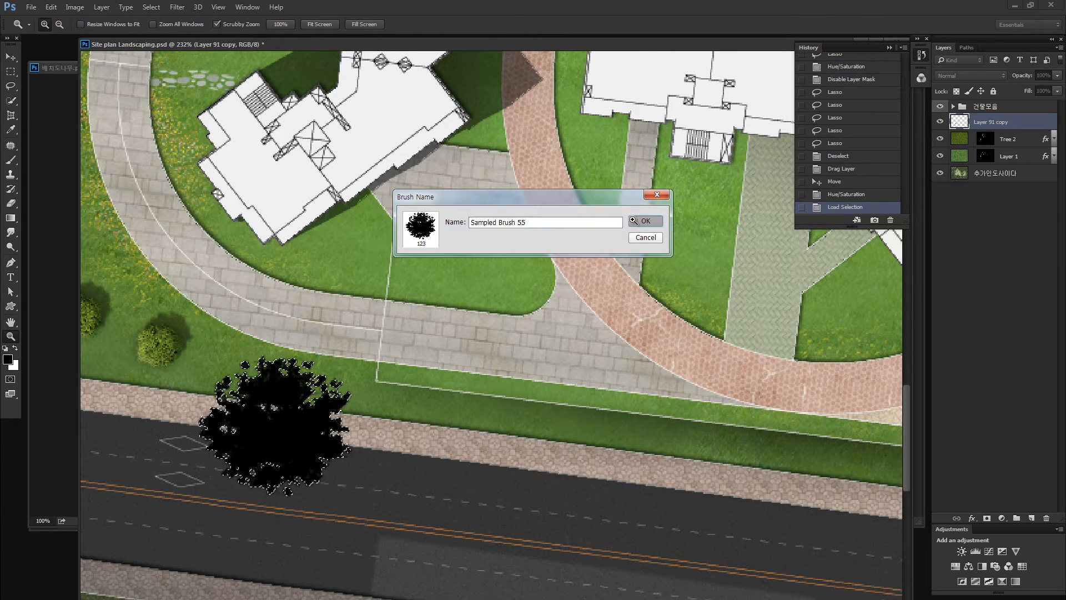
key(Return)
key(ctrl+d)
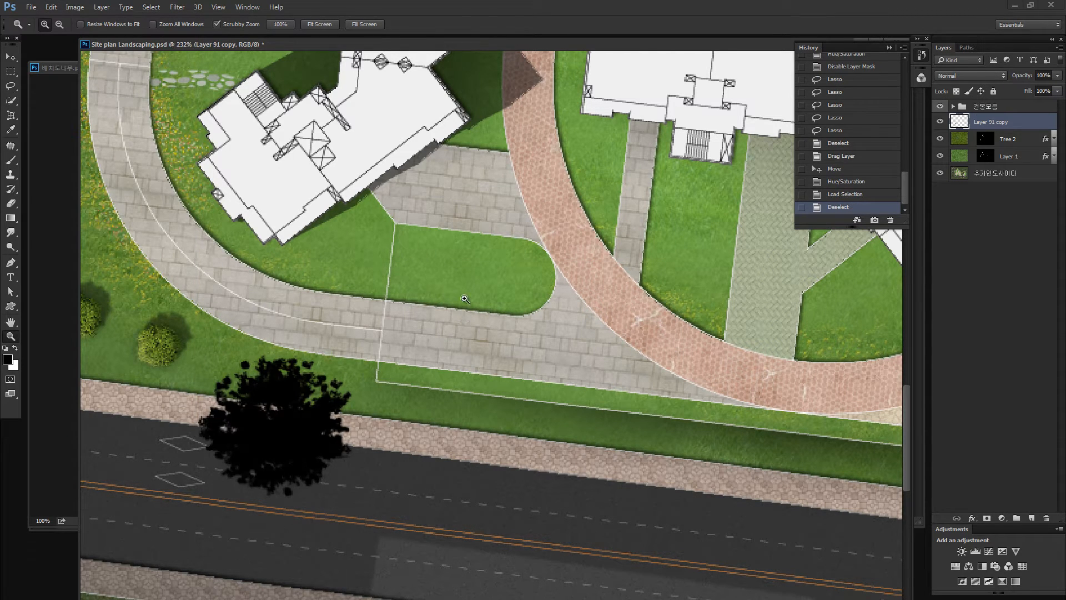
Delete the black cherry blossom tree layer from the site plan.
key(Delete)
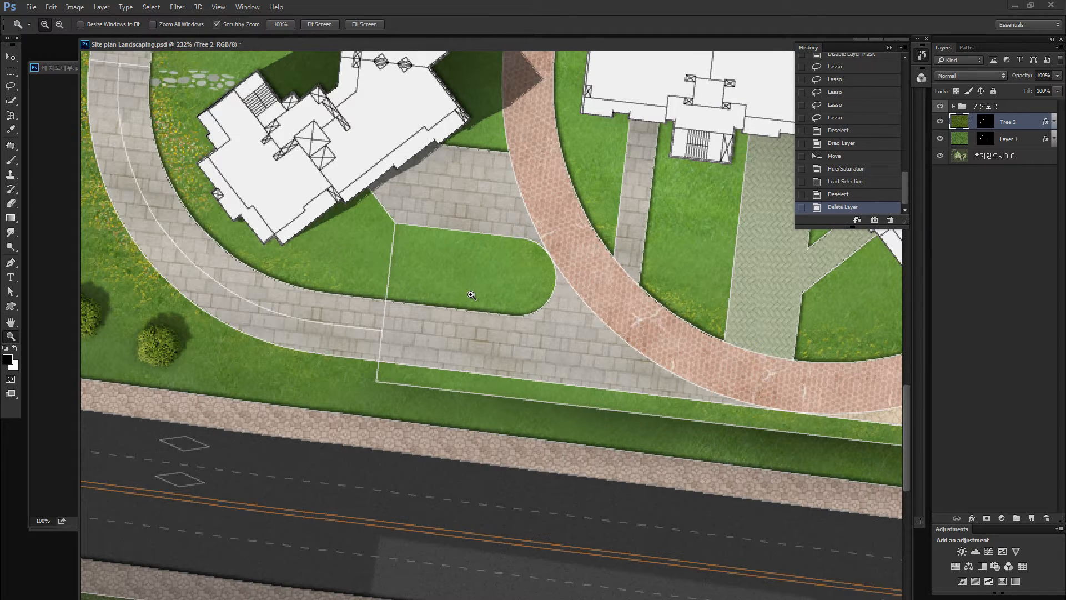
key(ctrl+0)
key(ctrl+minus)
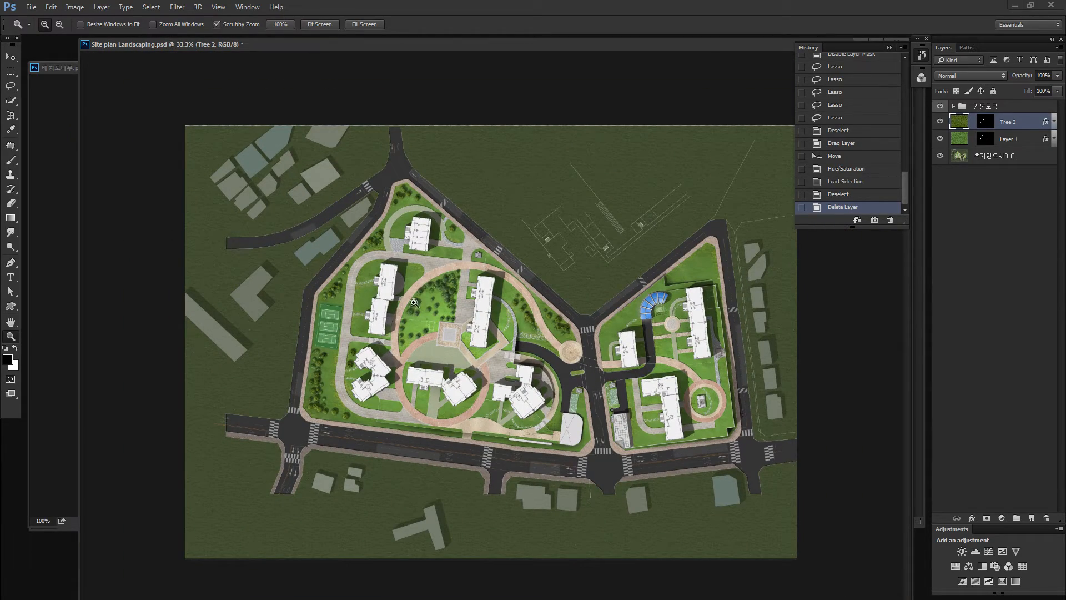
drag(322, 346, 390, 271)
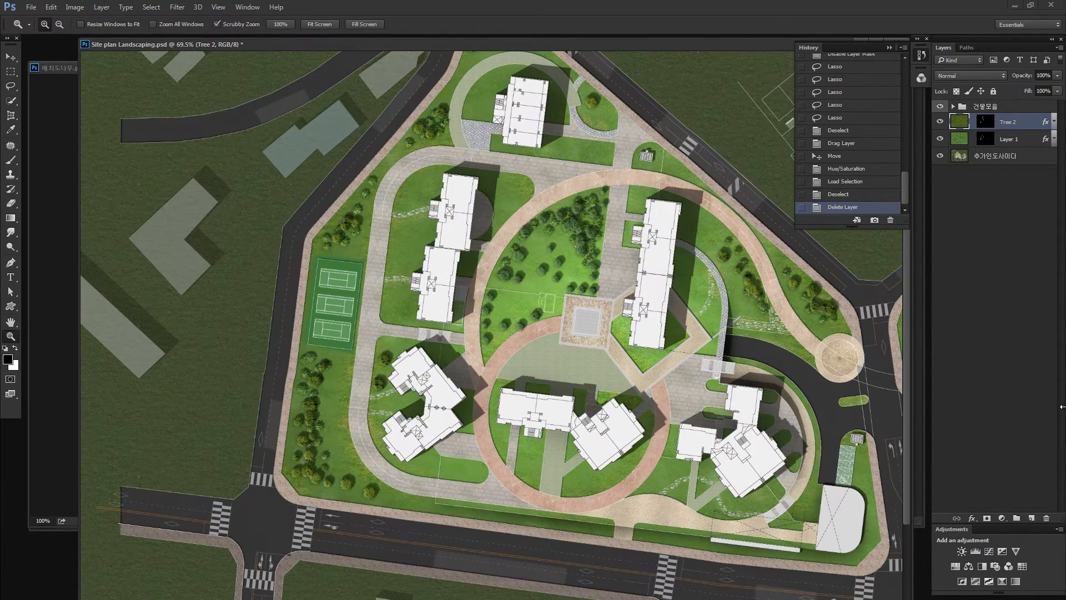
click(1032, 517)
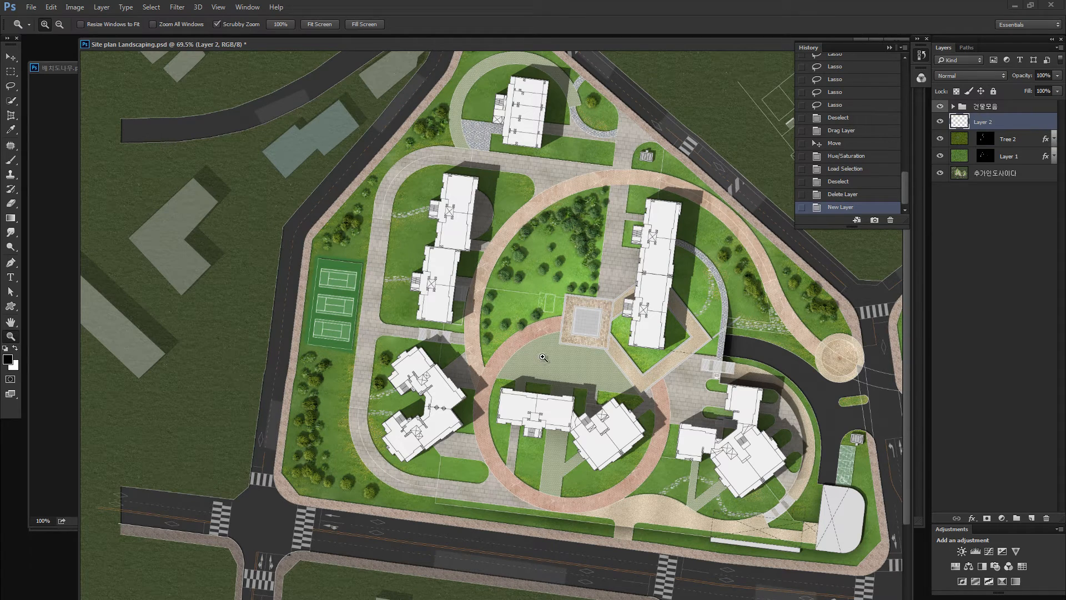
key(ctrl+z)
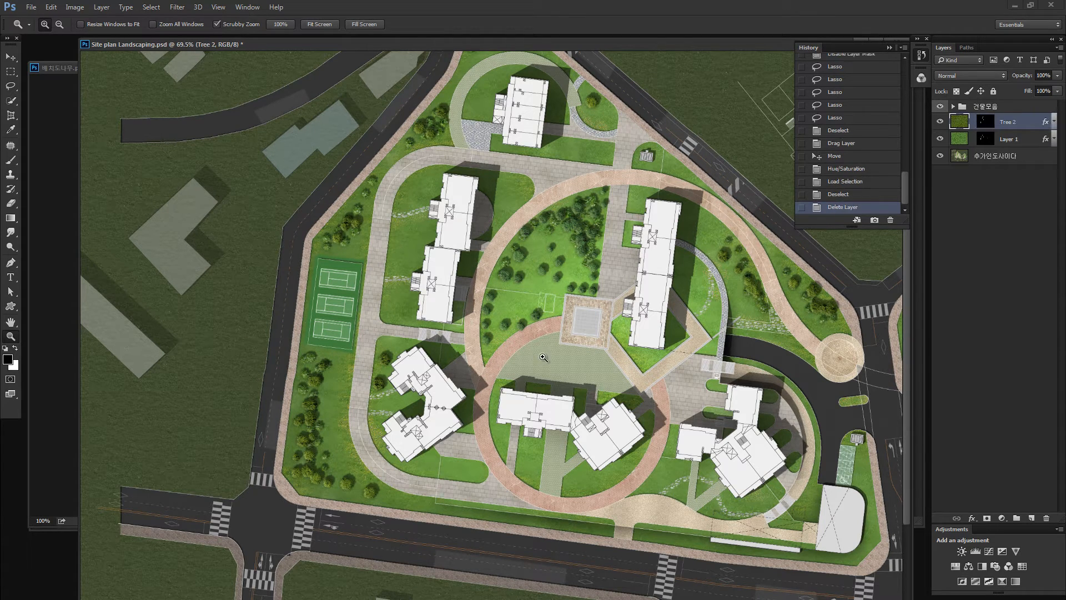
Shift a couple of trees within the tree source file.
click(66, 431)
key(v)
drag(261, 289, 280, 296)
drag(404, 387, 379, 295)
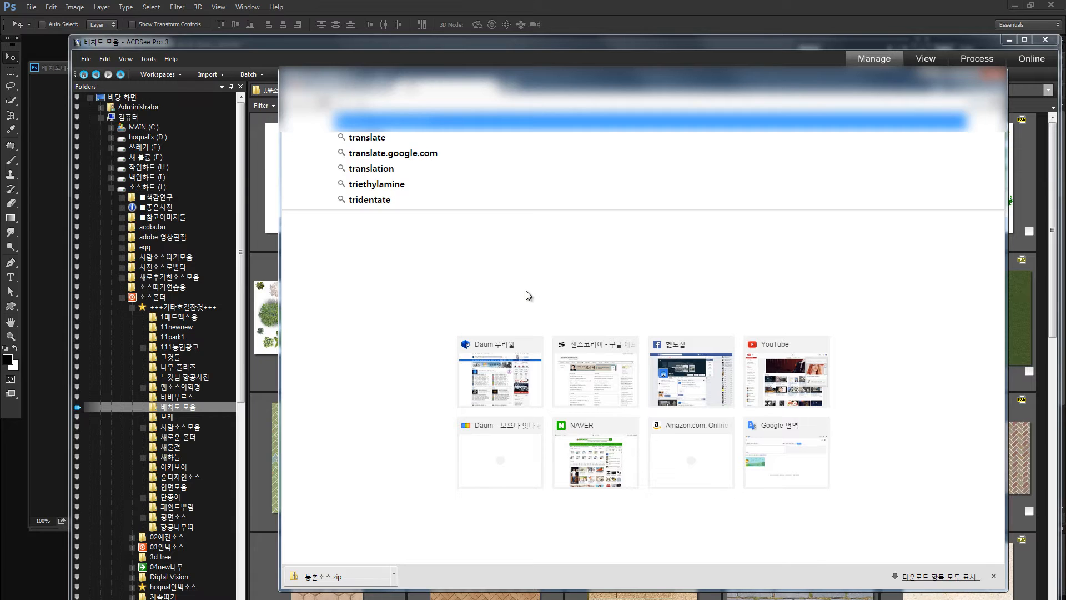
Switch to the web browser and search Google Images for "tree top".
key(BackSpace)
key(BackSpace)
text(tree)
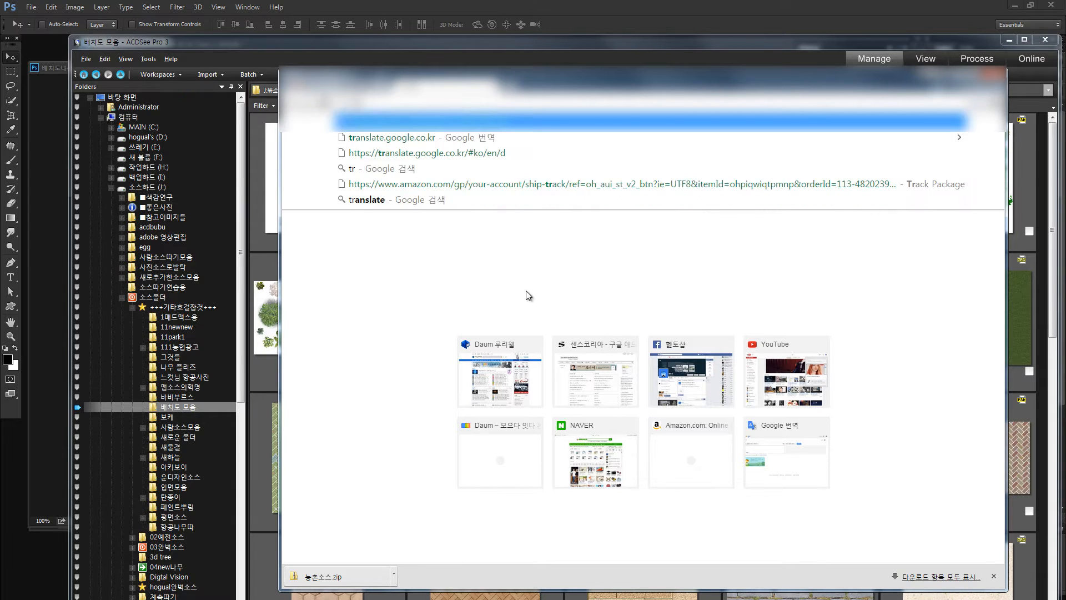
text( top)
key(Return)
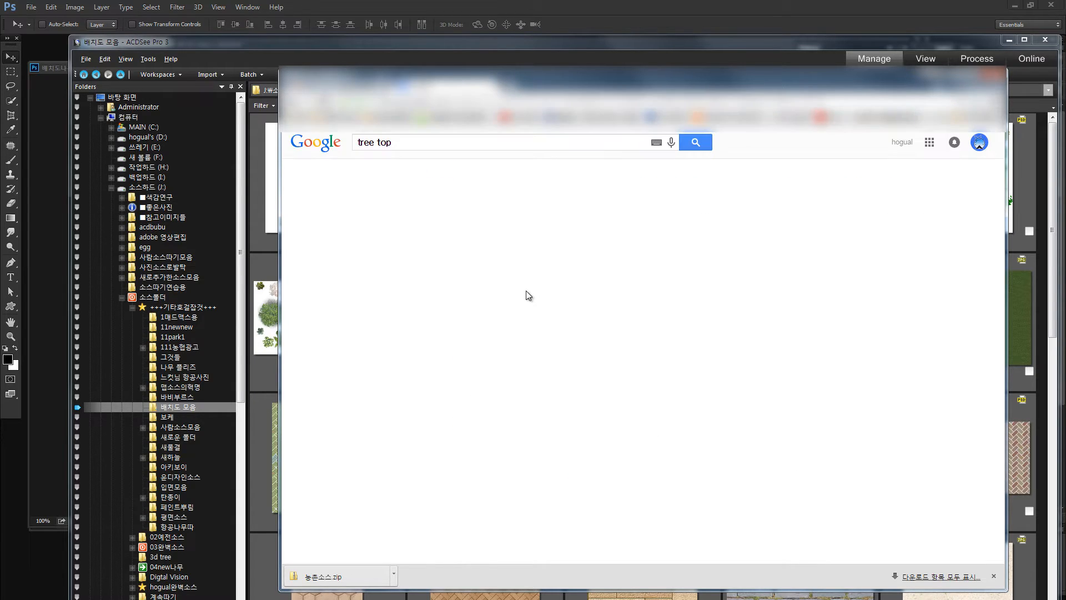
click(401, 380)
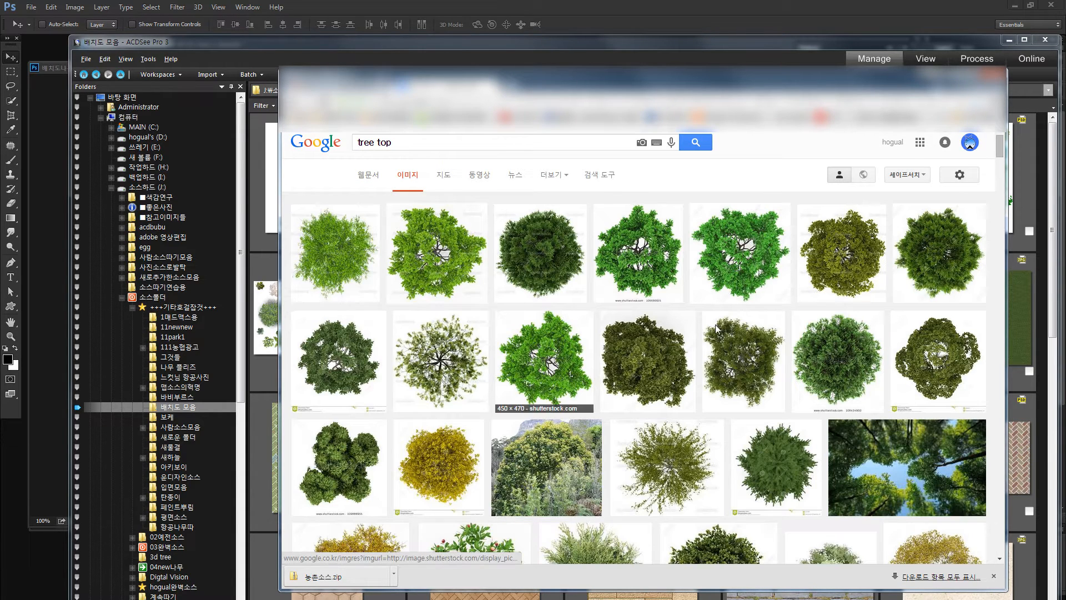
Pick the round, dark green small-leaved lime tree from the image results and bring its full-size picture into Photoshop.
scroll(904, 395, down, 2)
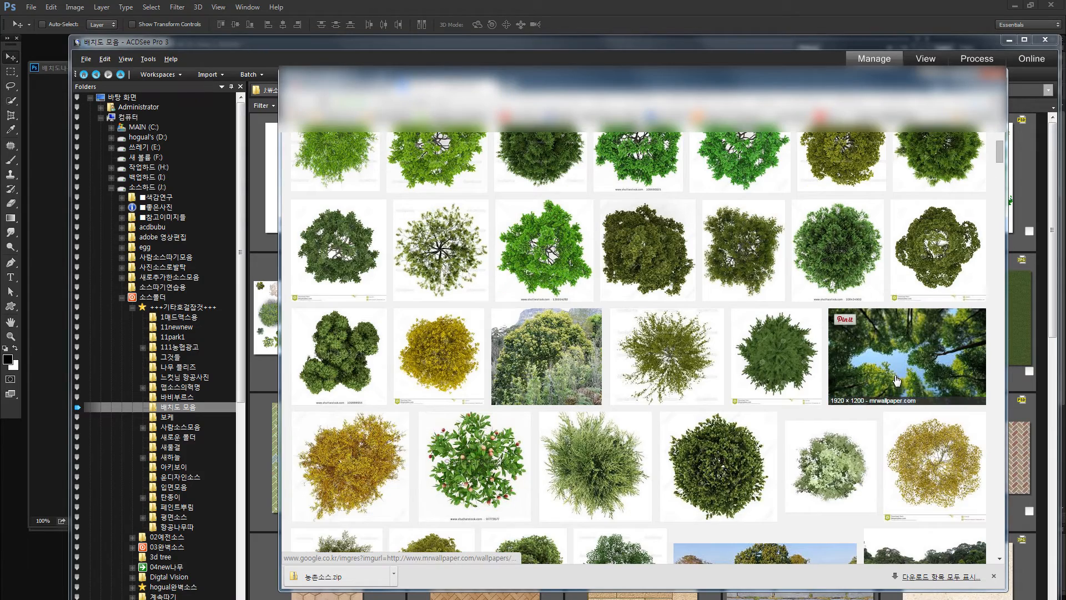
scroll(881, 380, down, 1)
click(716, 405)
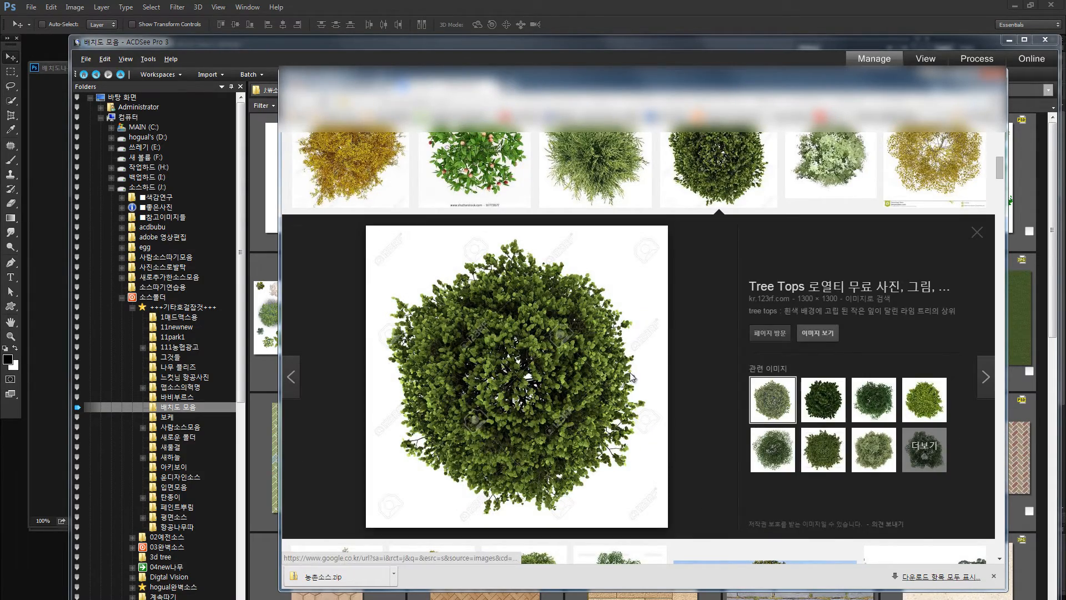
click(498, 334)
click(498, 333)
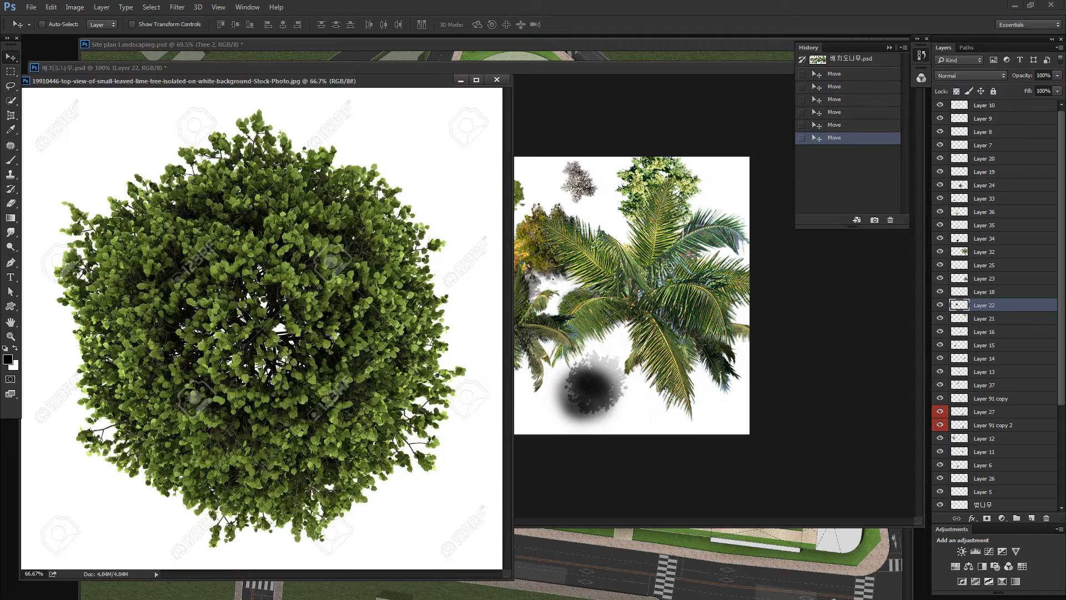
Select the lime tree's white background with Color Range at Fuzziness 200, invert the selection, and copy the tree to its own layer.
click(151, 8)
click(167, 113)
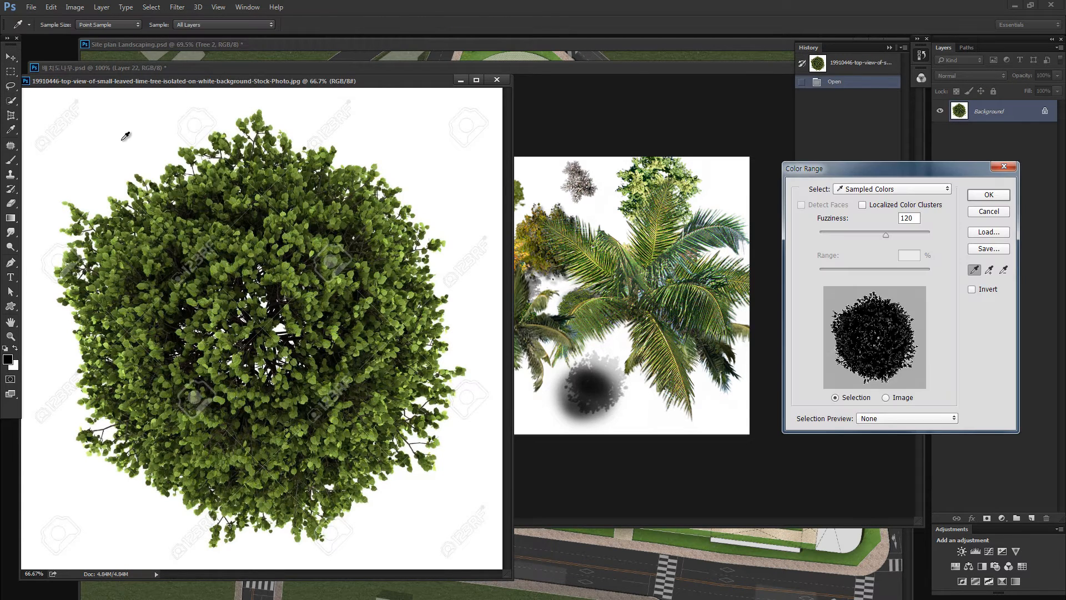
click(115, 141)
drag(902, 235, 973, 230)
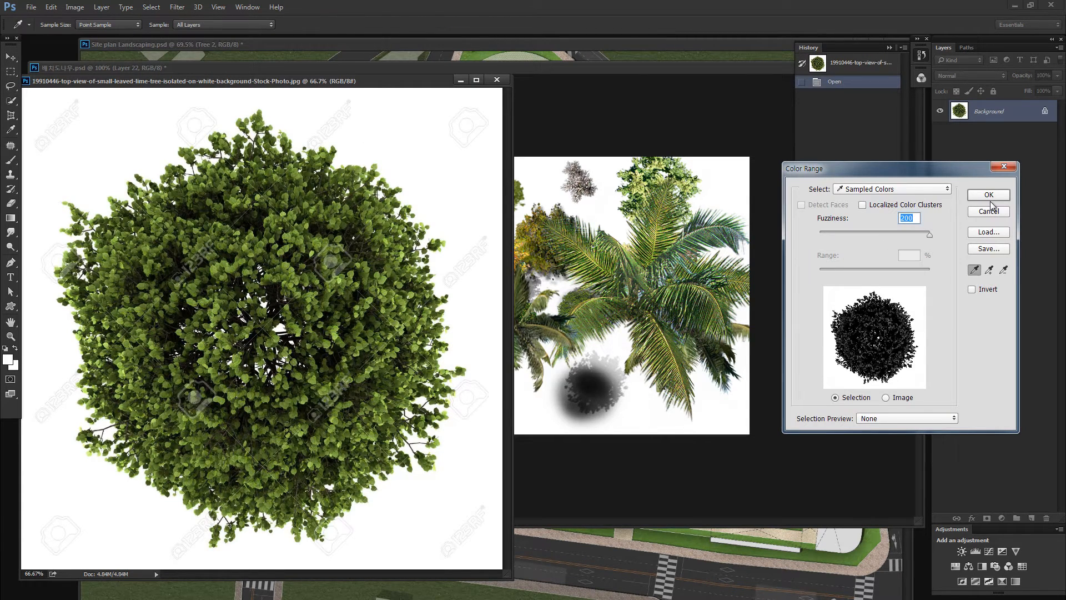
click(989, 197)
key(ctrl+shift+i)
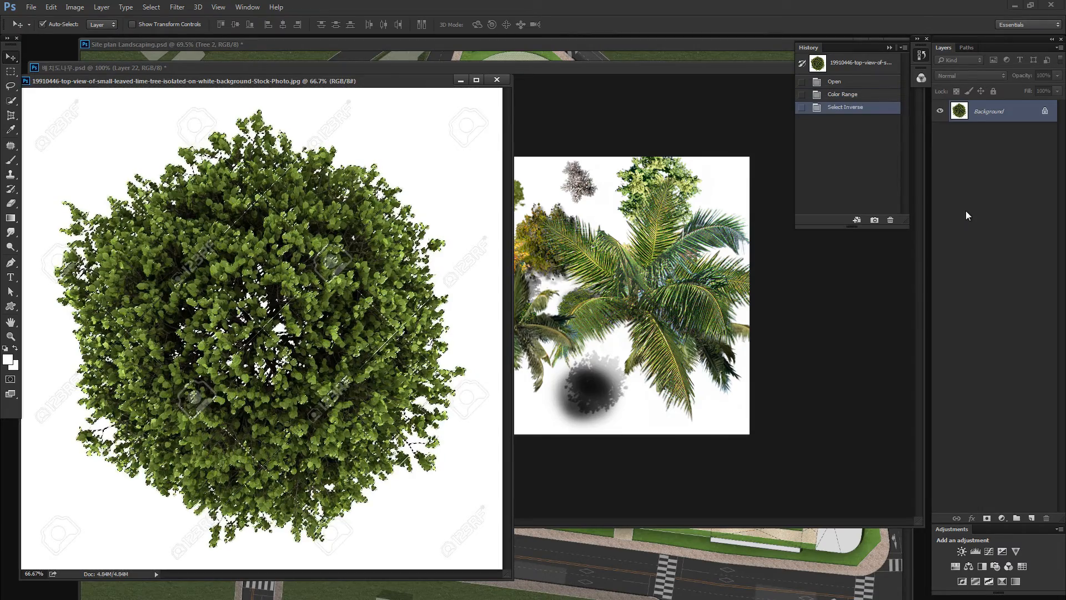
key(ctrl+j)
Copy the cut-out lime tree into the site plan and scale it down to a small tree near the southwest corner.
drag(321, 359, 448, 274)
key(ctrl+t)
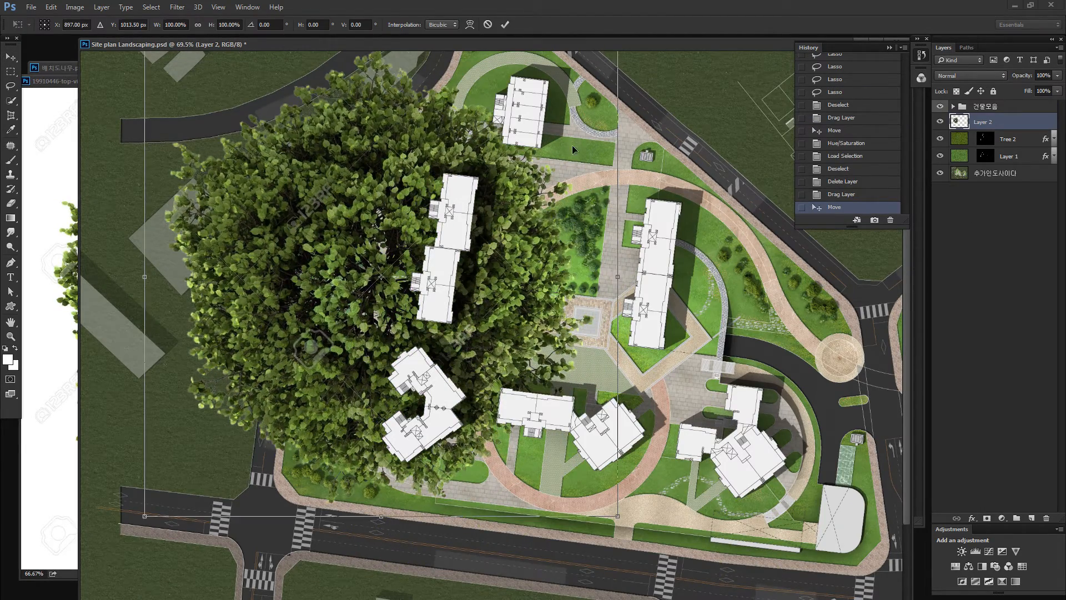
drag(574, 150, 579, 194)
drag(623, 82, 449, 505)
key(Return)
Scale the lime tree down a little more on the southern sidewalk and defringe its edges.
key(ctrl+space)
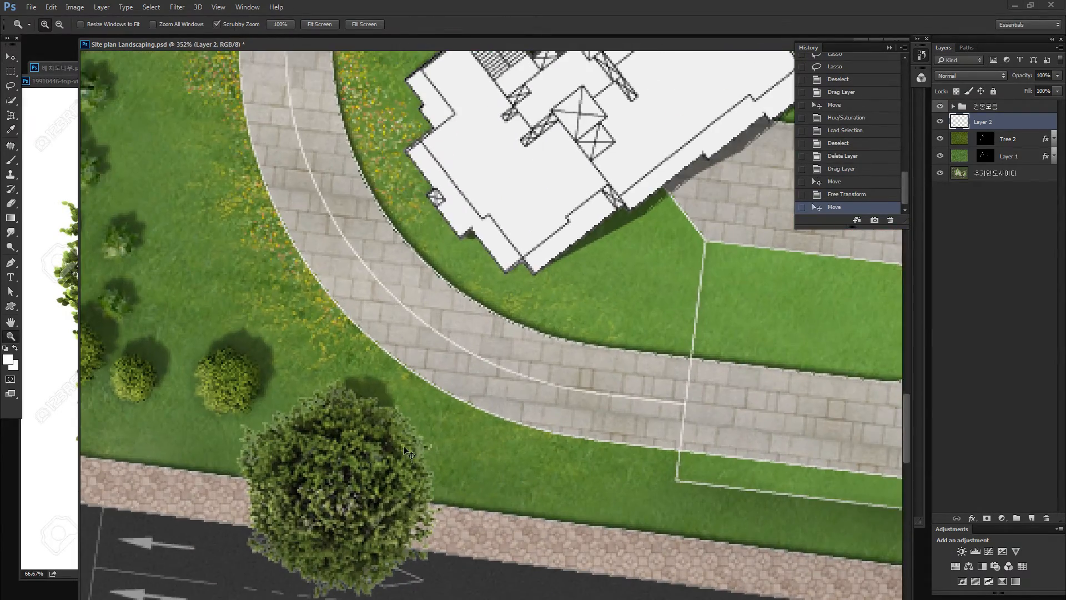
key(ctrl+t)
drag(450, 376, 399, 429)
key(Return)
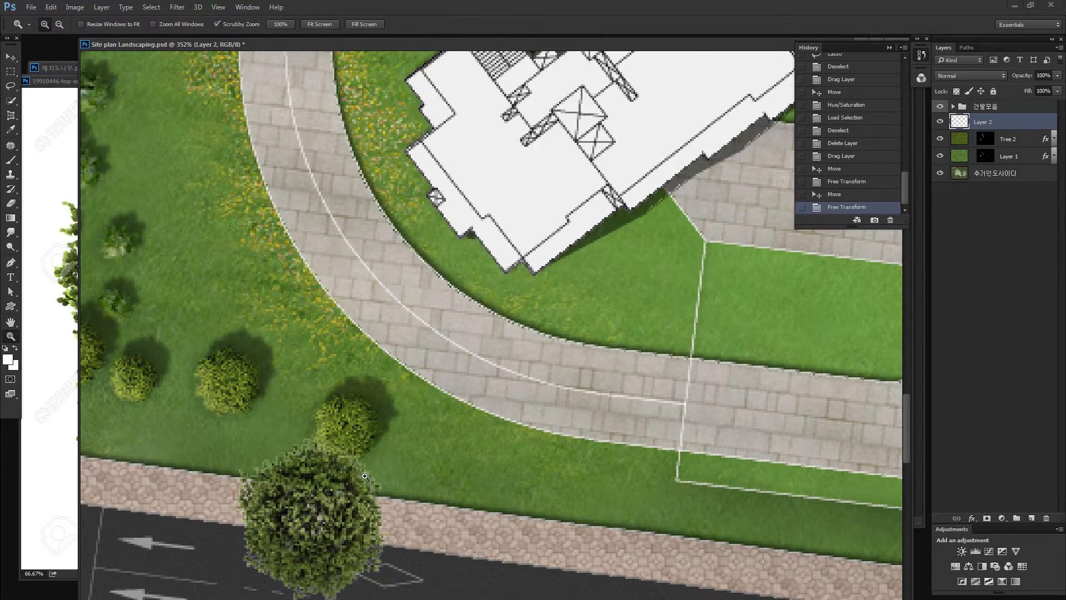
key(ctrl+alt+shift+d)
key(Return)
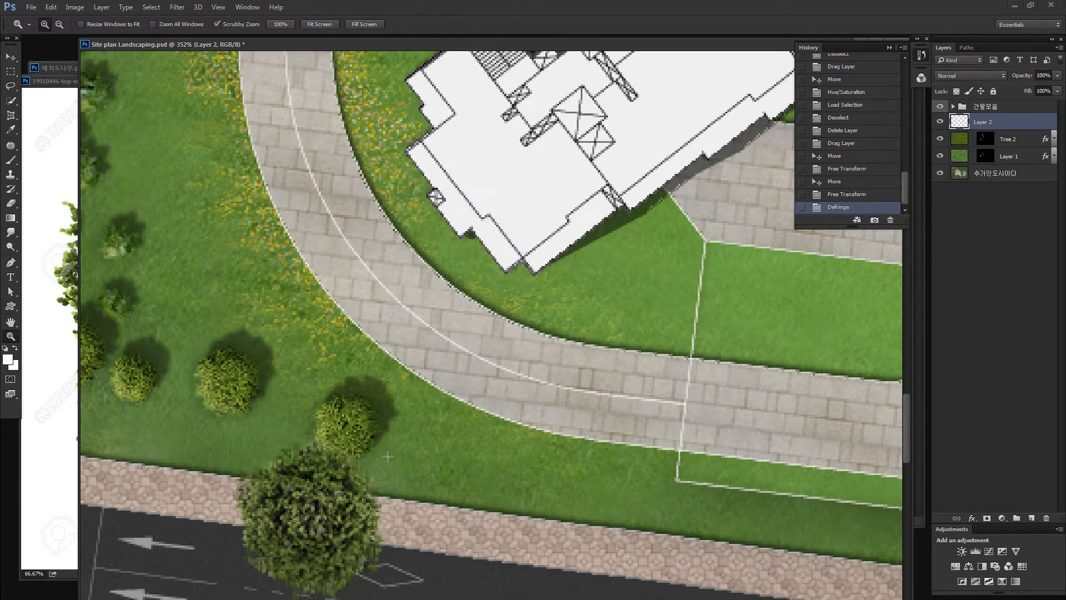
Select the lime tree with a rectangular marquee and duplicate it within its layer into a tight row along the southern sidewalk.
key(m)
key(ctrl+minus)
key(ctrl+minus)
key(ctrl+minus)
drag(357, 298, 557, 471)
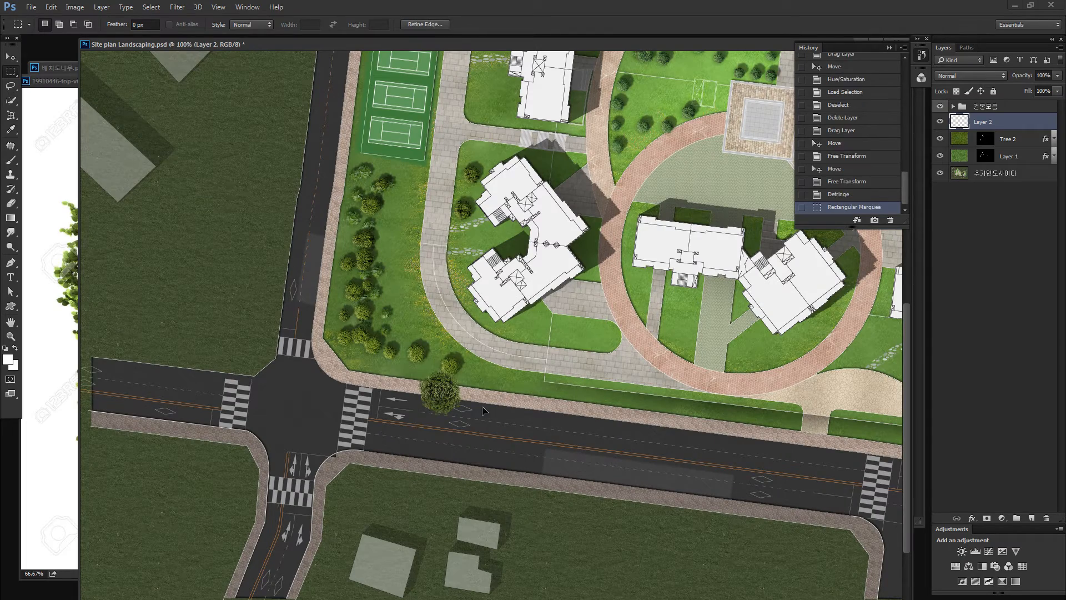
drag(482, 410, 463, 409)
drag(464, 409, 485, 410)
drag(481, 408, 502, 409)
drag(498, 407, 534, 407)
drag(528, 406, 548, 407)
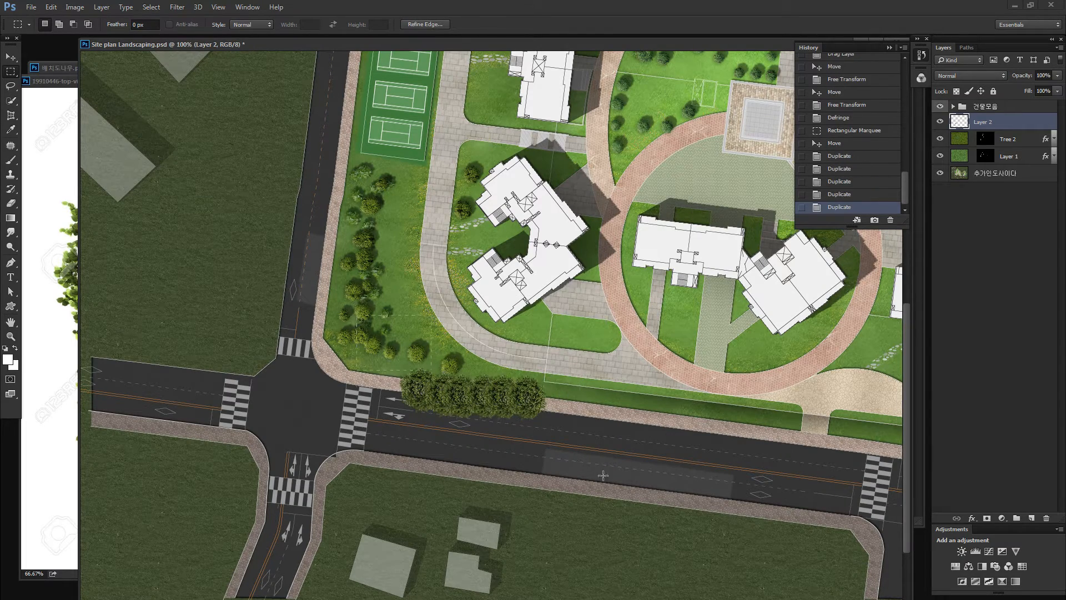
Duplicate the row of lime trees upward and sideways into a dense foliage block along the site's southern edge.
drag(603, 475, 624, 477)
drag(526, 416, 529, 396)
drag(526, 404, 525, 373)
drag(519, 379, 611, 374)
key(ctrl+a)
drag(589, 374, 701, 384)
key(ctrl+minus)
key(ctrl+minus)
key(ctrl+minus)
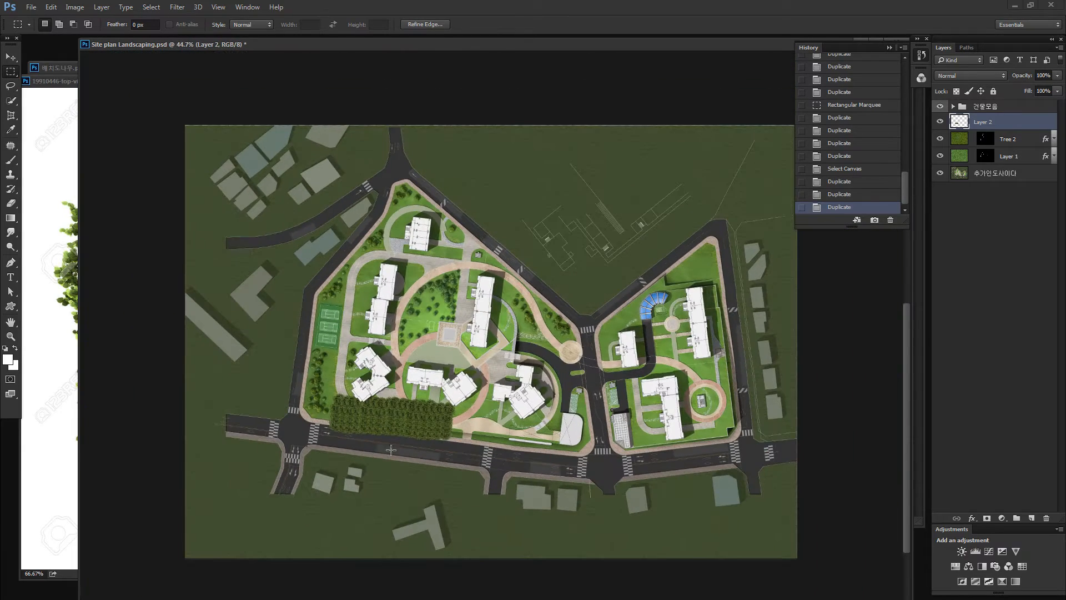
Select the foliage block and duplicate it repeatedly until it covers the western complex.
drag(328, 393, 455, 442)
mouse_move(519, 465)
mouse_down()
mouse_move(429, 264)
mouse_move(417, 300)
mouse_up()
drag(415, 292, 413, 317)
drag(412, 311, 410, 335)
key(ctrl+a)
drag(357, 260, 462, 343)
key(ctrl+a)
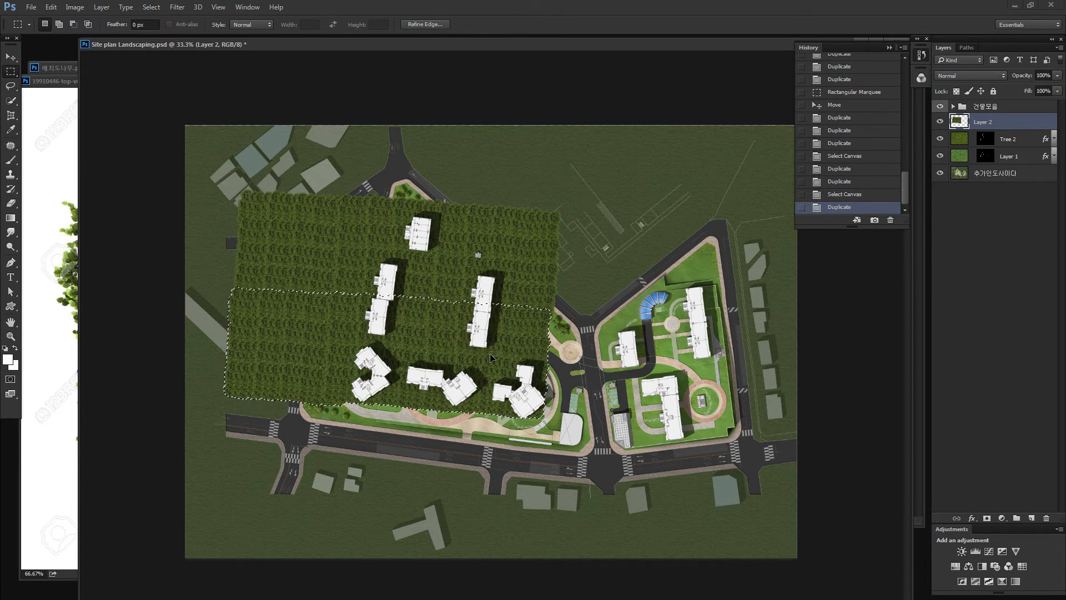
Reposition and duplicate the large foliage block until the lime tree texture fills the whole canvas, and deselect.
drag(398, 311, 398, 398)
key(ctrl+a)
drag(459, 383, 622, 295)
drag(590, 295, 674, 302)
drag(687, 306, 700, 502)
drag(685, 476, 482, 496)
drag(511, 473, 314, 454)
key(ctrl+d)
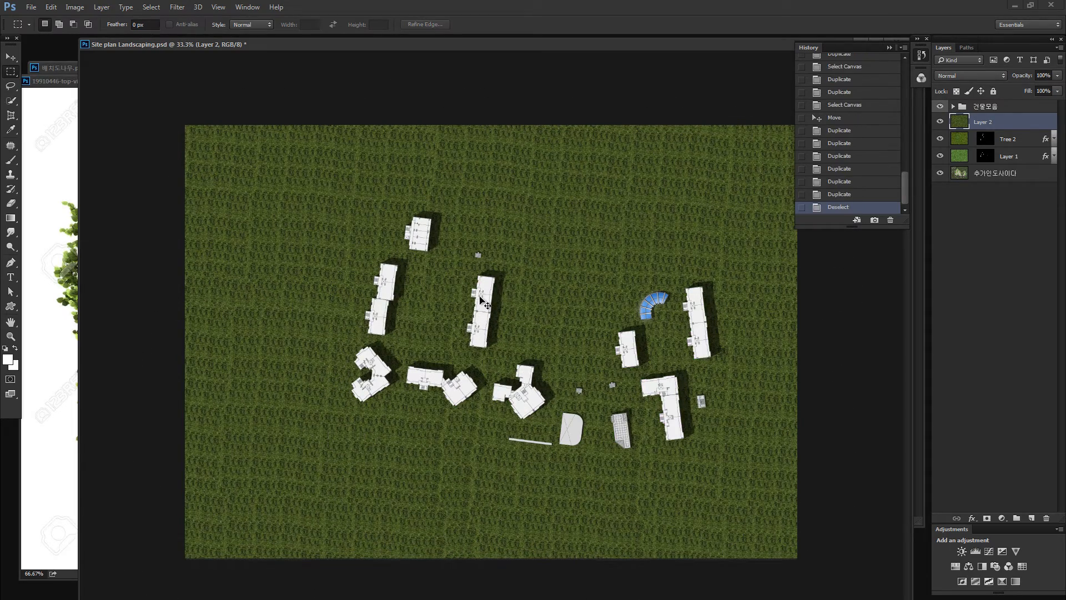
Add a black, hide-all mask to the lime foliage layer and unlink it from the layer.
key(v)
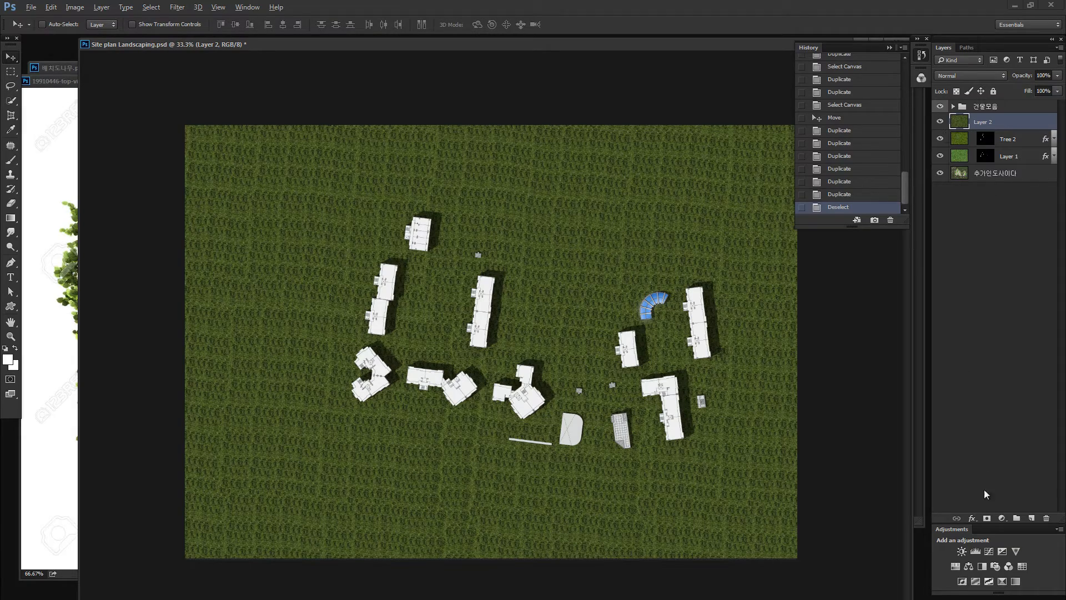
click(987, 518)
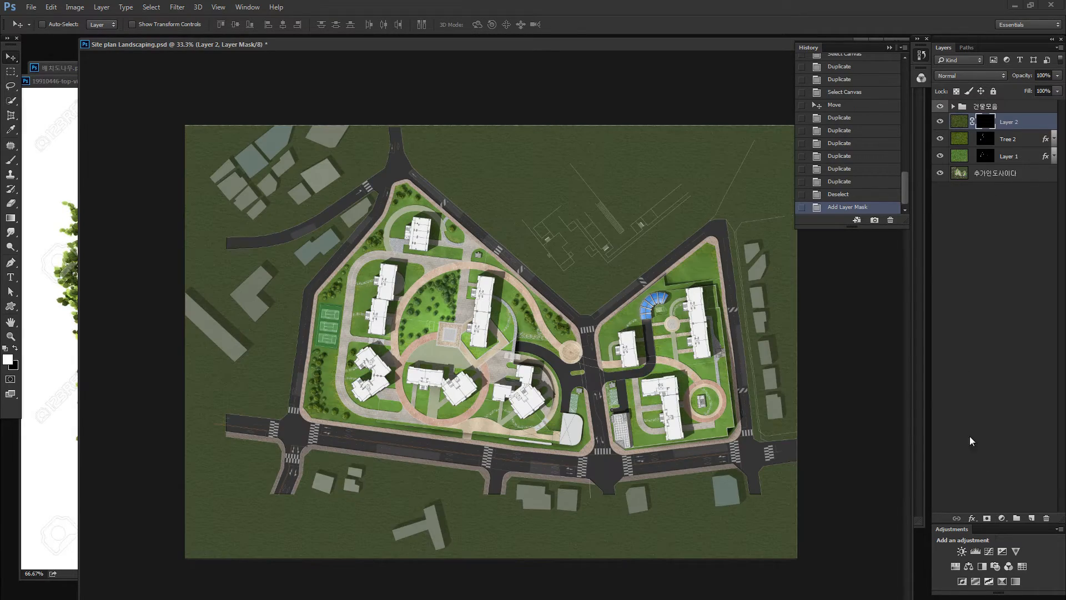
click(973, 122)
Try stamping a tree on the foliage layer's mask beside the tennis courts with the tree brush at 123 px.
key(z)
drag(313, 372, 380, 365)
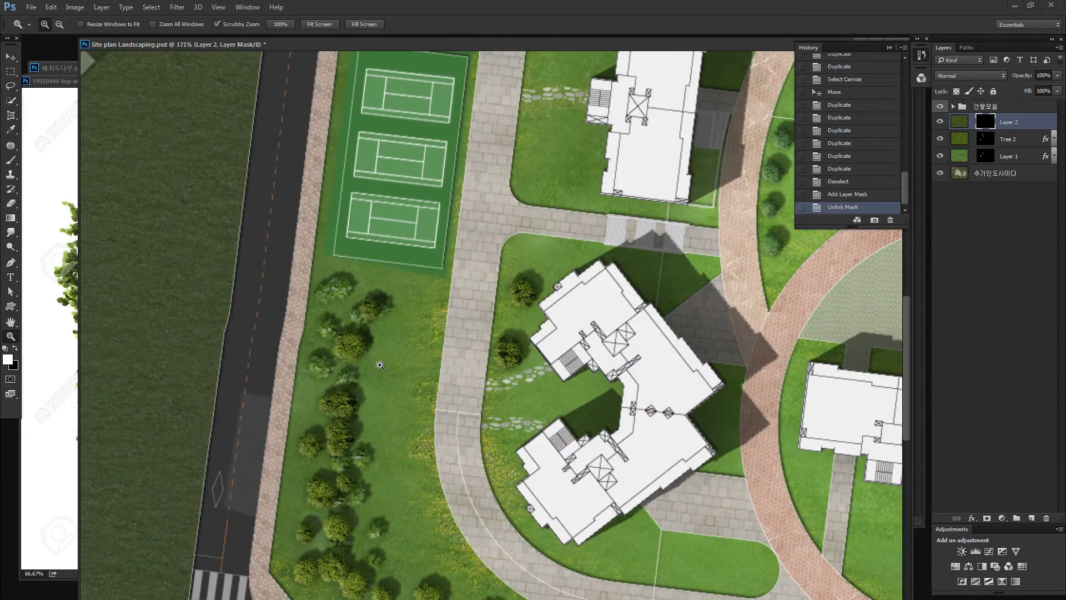
key(b)
click(322, 195)
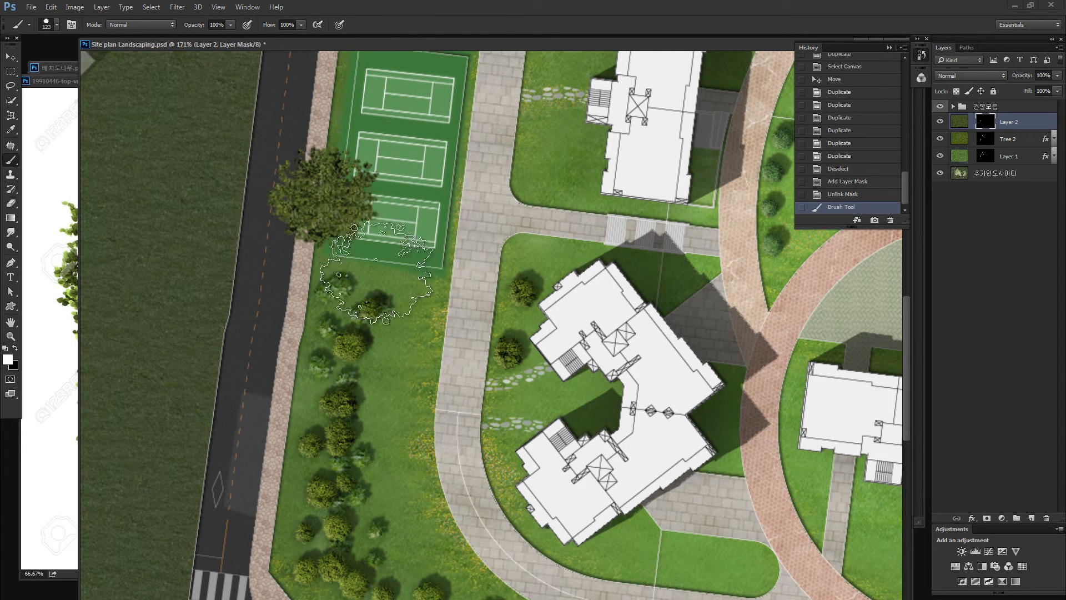
key(ctrl+z)
Reduce the tree brush to 35 px and stamp one tree on the western sidewalk beside the lowest tennis court.
key(bracketleft)
key(bracketleft)
key(bracketleft)
key(bracketleft)
key(bracketleft)
key(bracketleft)
key(bracketleft)
key(bracketleft)
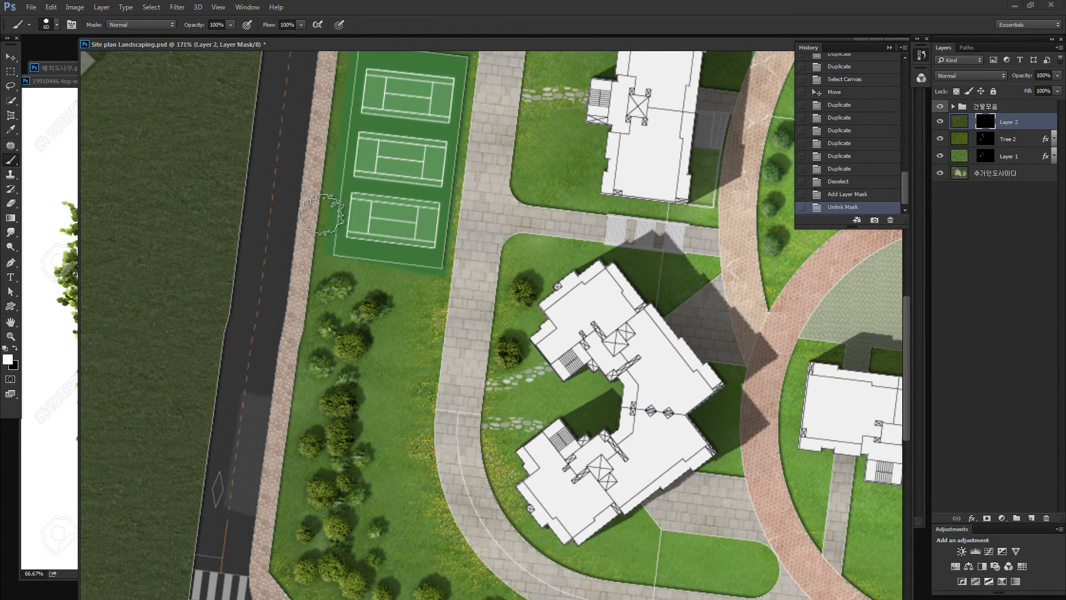
mouse_move(301, 230)
mouse_down()
mouse_move(311, 228)
mouse_move(286, 219)
mouse_move(294, 217)
mouse_up()
key(bracketleft)
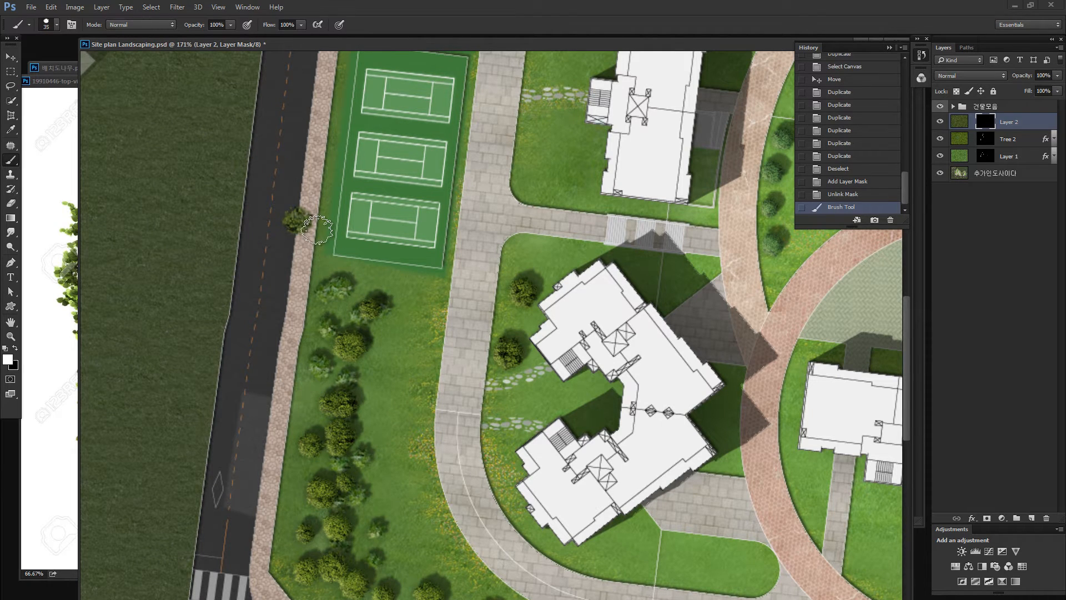
Try copying a single Drop Shadow effect from Layer 1 onto the new foliage layer, Layer 2.
click(1054, 156)
drag(997, 164, 1009, 123)
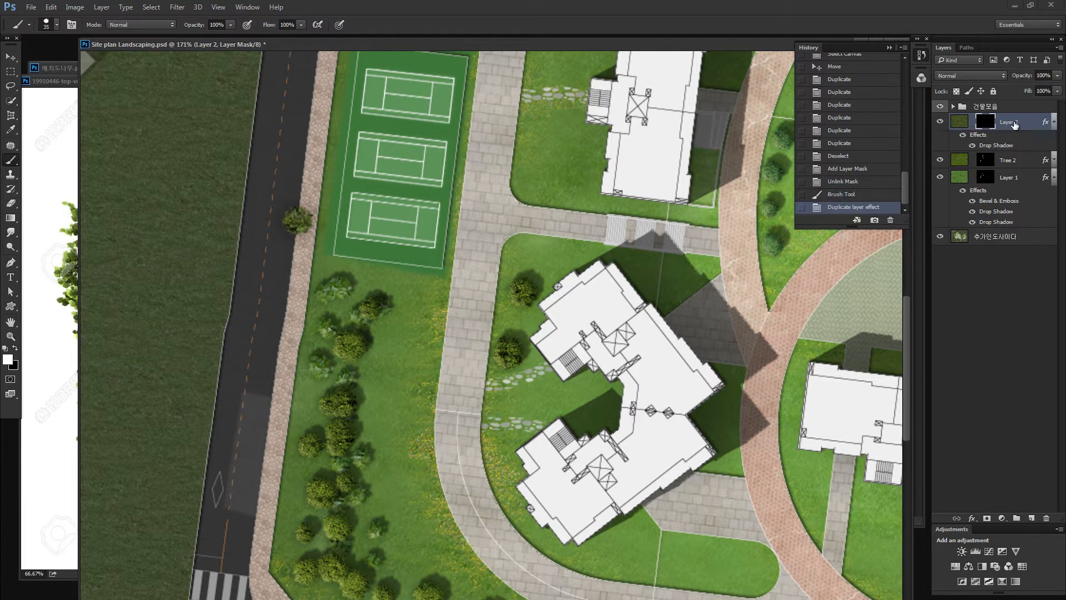
key(z)
drag(321, 216, 597, 222)
key(ctrl+z)
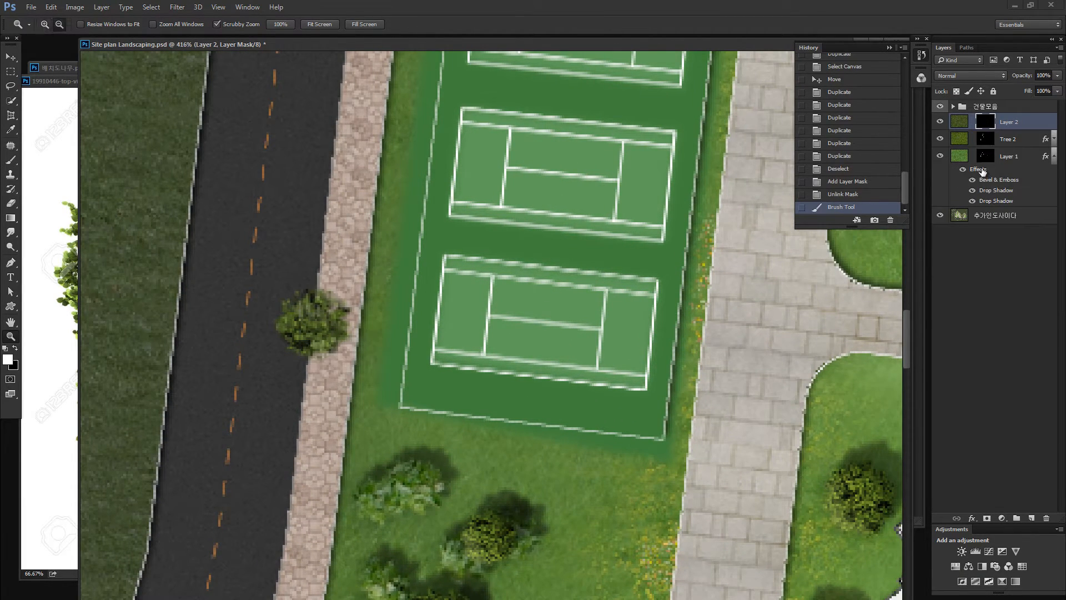
Try copying all of Layer 1's effects onto Layer 2, as well as one of its effects on its own.
drag(982, 170, 1006, 124)
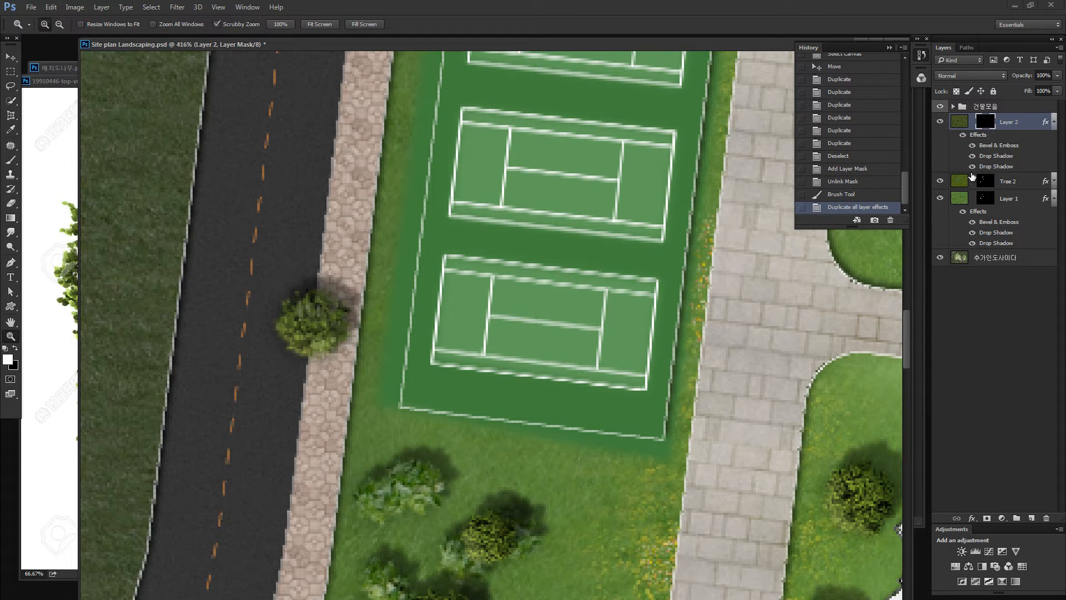
key(ctrl+z)
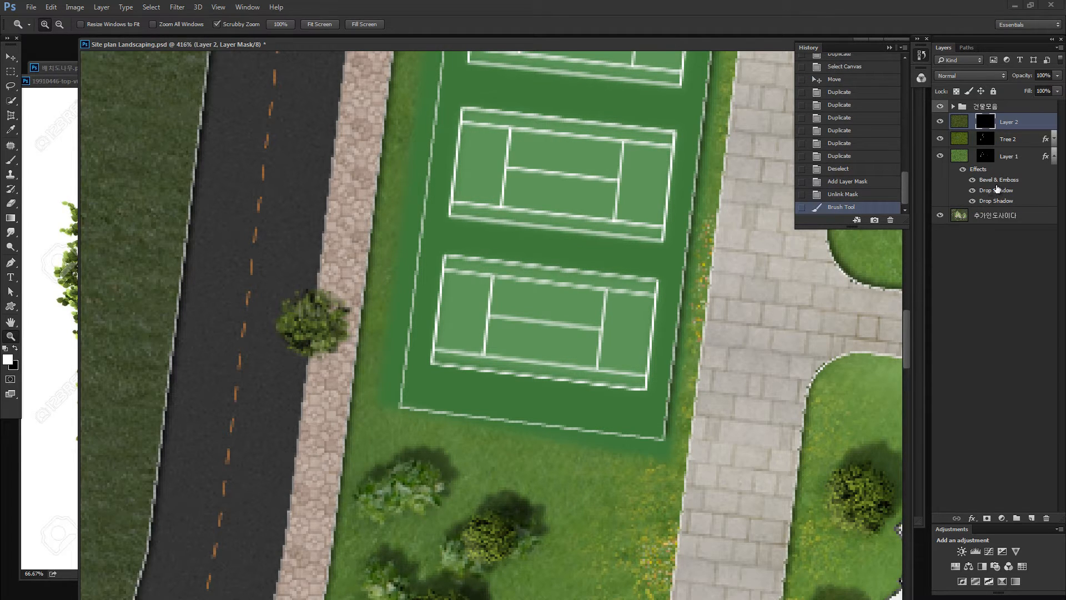
drag(997, 192, 1010, 123)
key(ctrl+z)
Move the full set of effects from Layer 1 onto Layer 2.
drag(980, 171, 1017, 123)
key(alt)
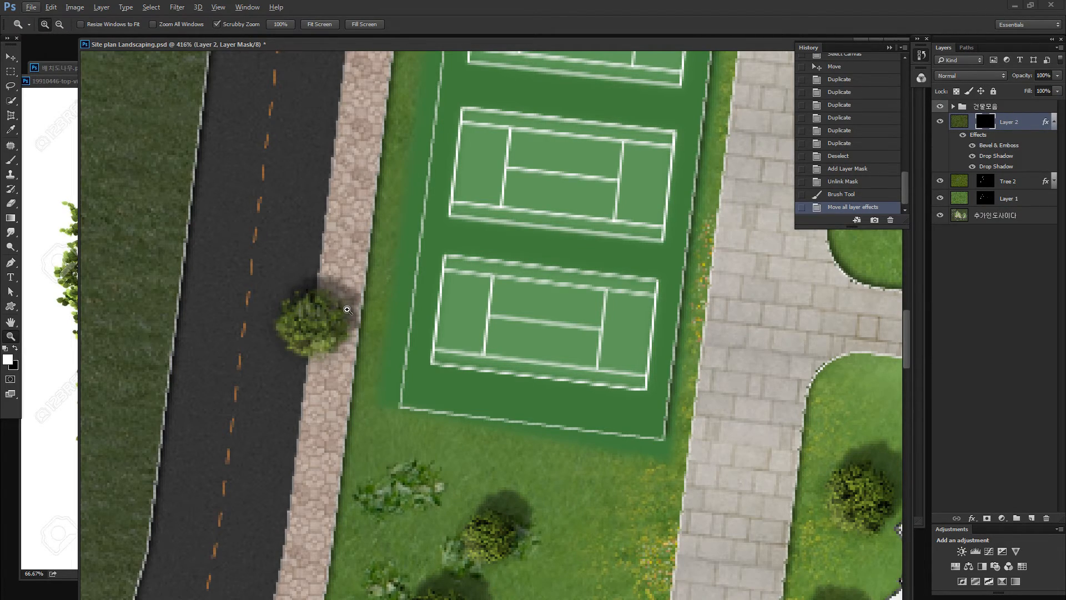
Change Layer 2's lower Drop Shadow effect to 5 px distance, about 62% opacity and a near-black shadow colour.
drag(347, 310, 322, 290)
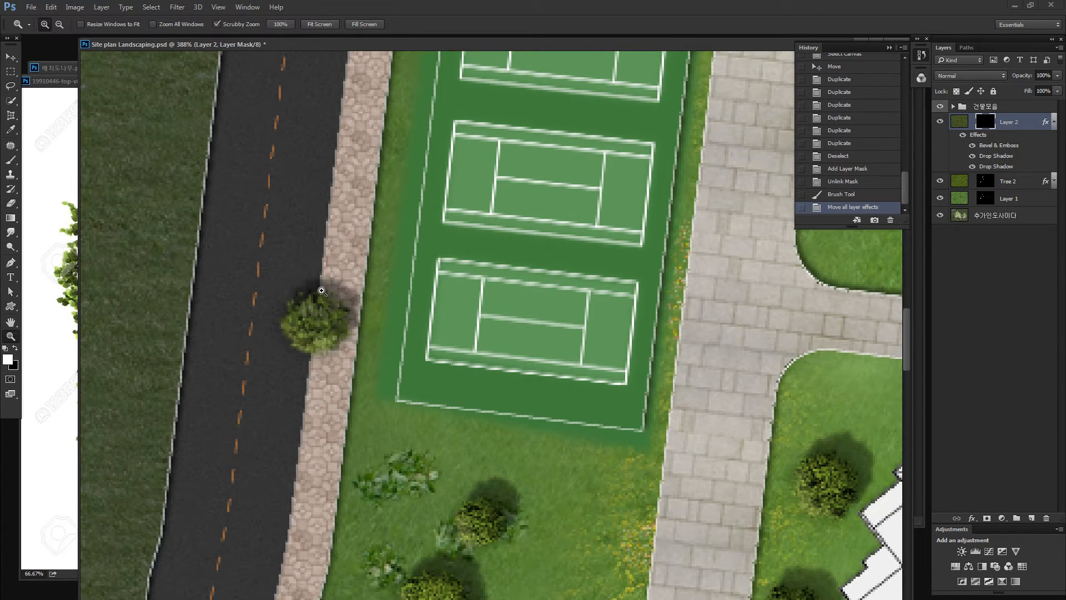
double_click(996, 166)
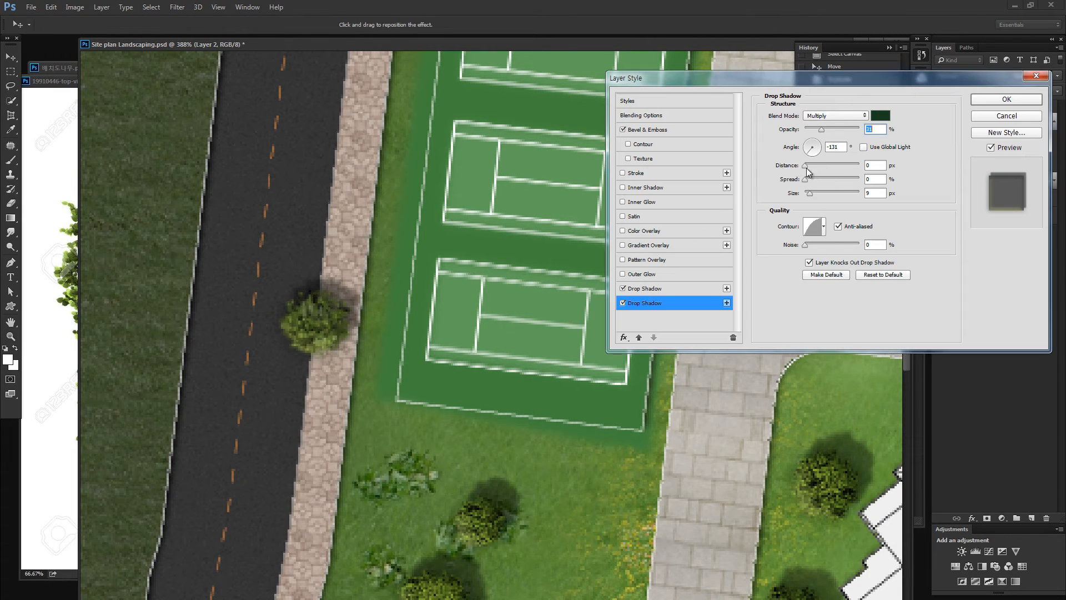
drag(807, 170, 809, 169)
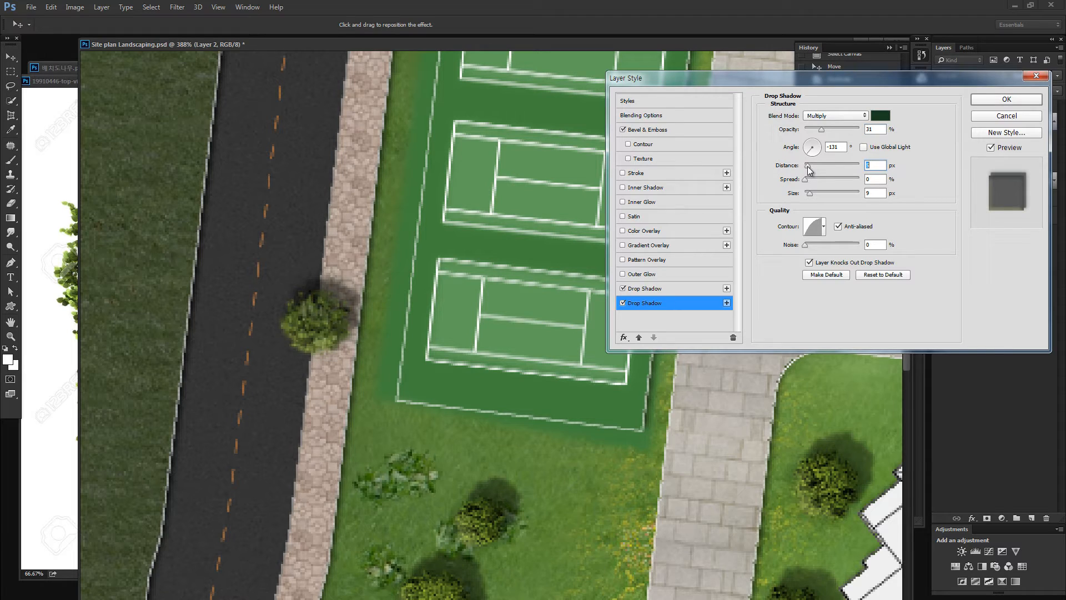
drag(831, 133, 842, 131)
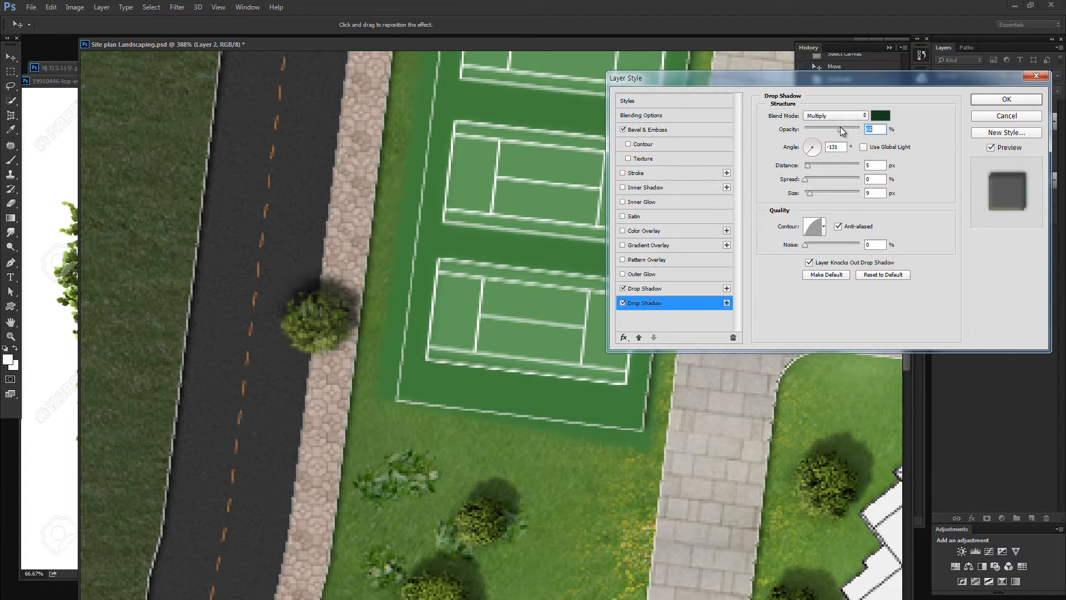
click(879, 117)
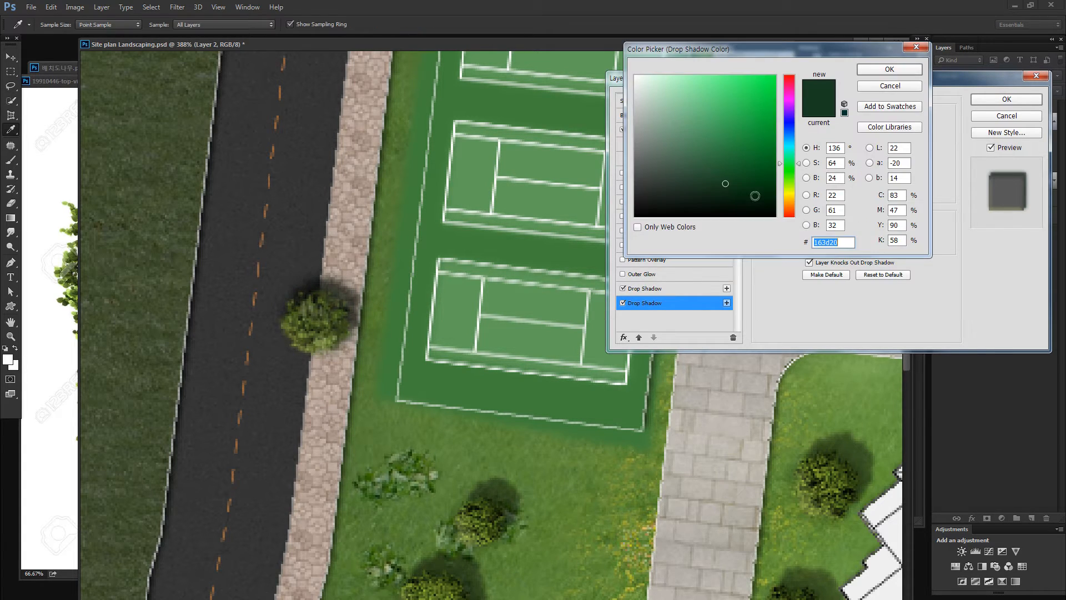
click(705, 198)
click(872, 72)
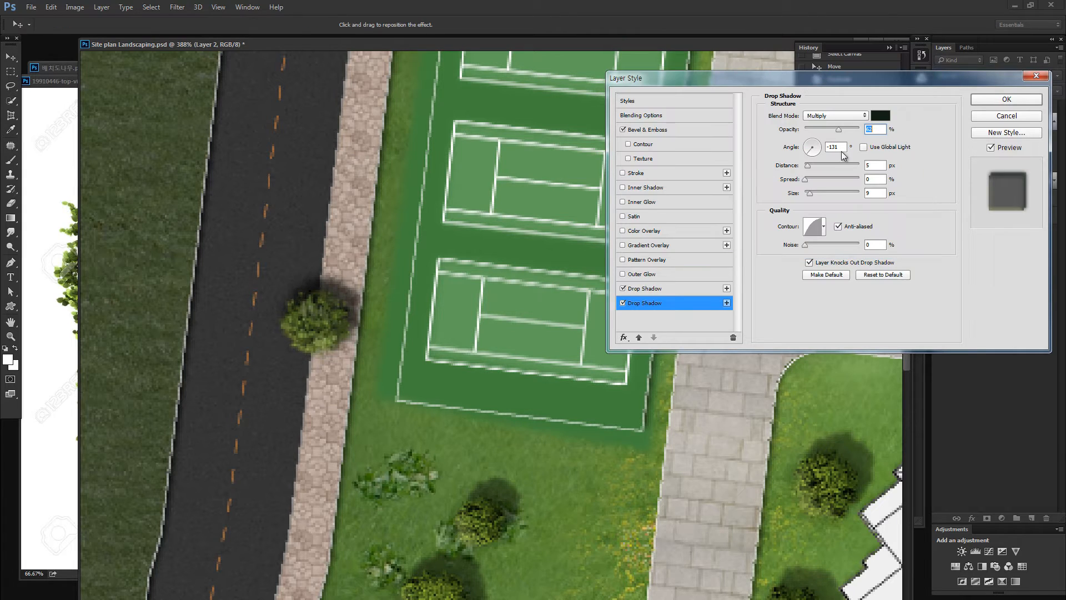
click(1005, 99)
key(z)
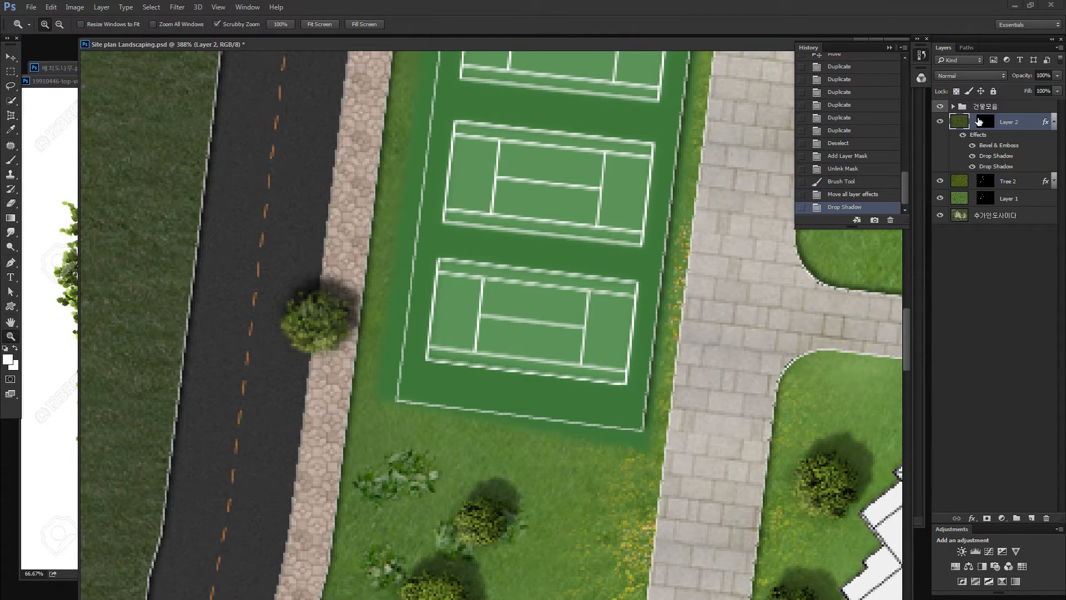
Change Layer 2's Bevel & Emboss highlight colour to a paler yellow-green.
double_click(980, 146)
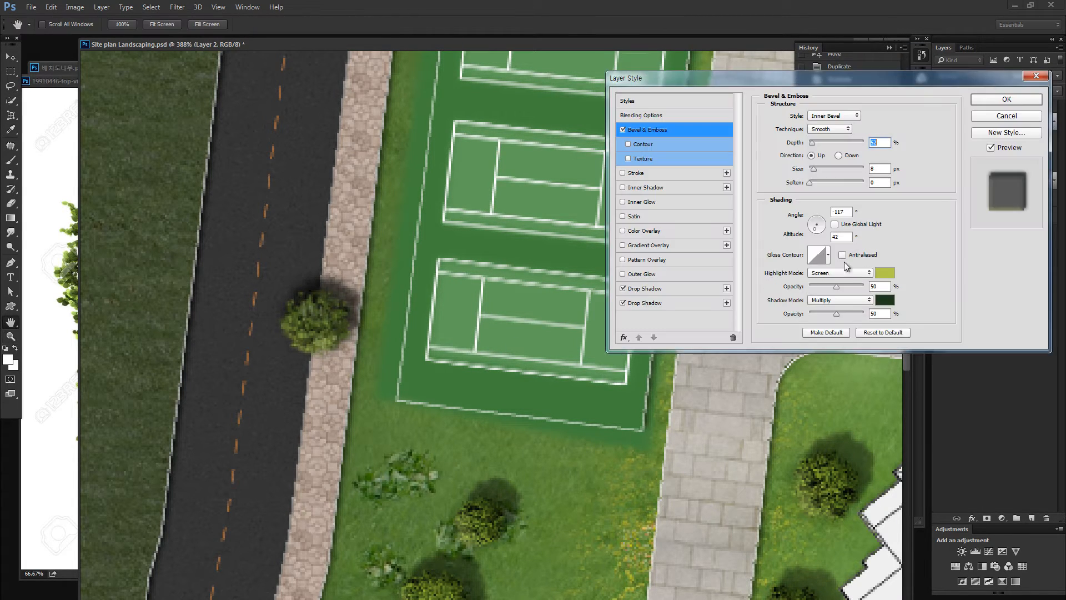
click(884, 275)
click(706, 91)
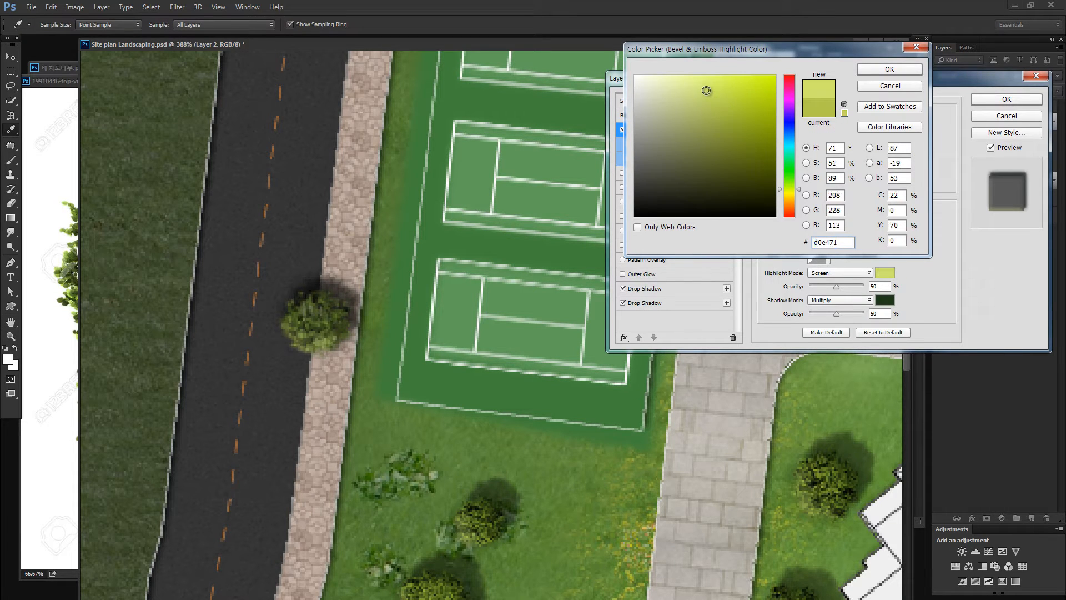
click(889, 68)
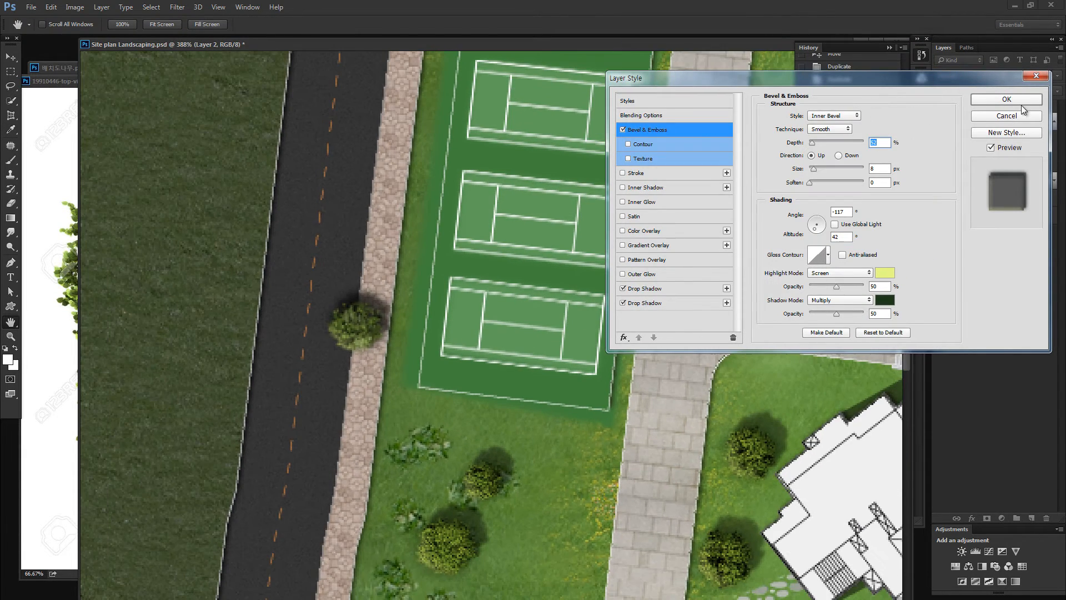
click(1013, 101)
Set Layer 2's upper Drop Shadow effect to 5 px distance and slightly lower its opacity.
key(ctrl+minus)
key(ctrl+minus)
key(ctrl+minus)
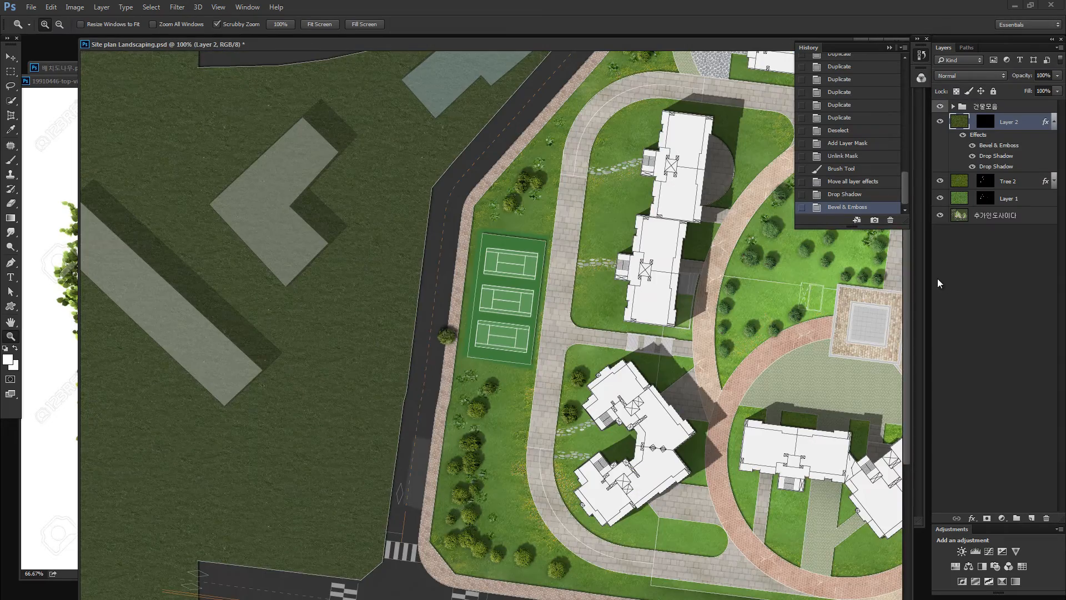
key(ctrl+minus)
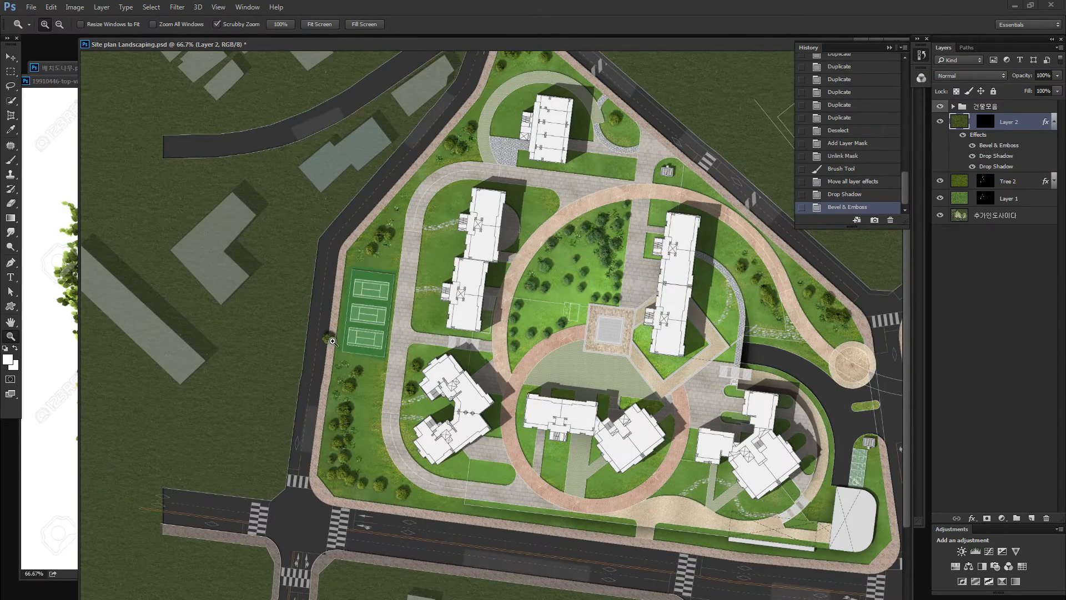
drag(332, 341, 333, 339)
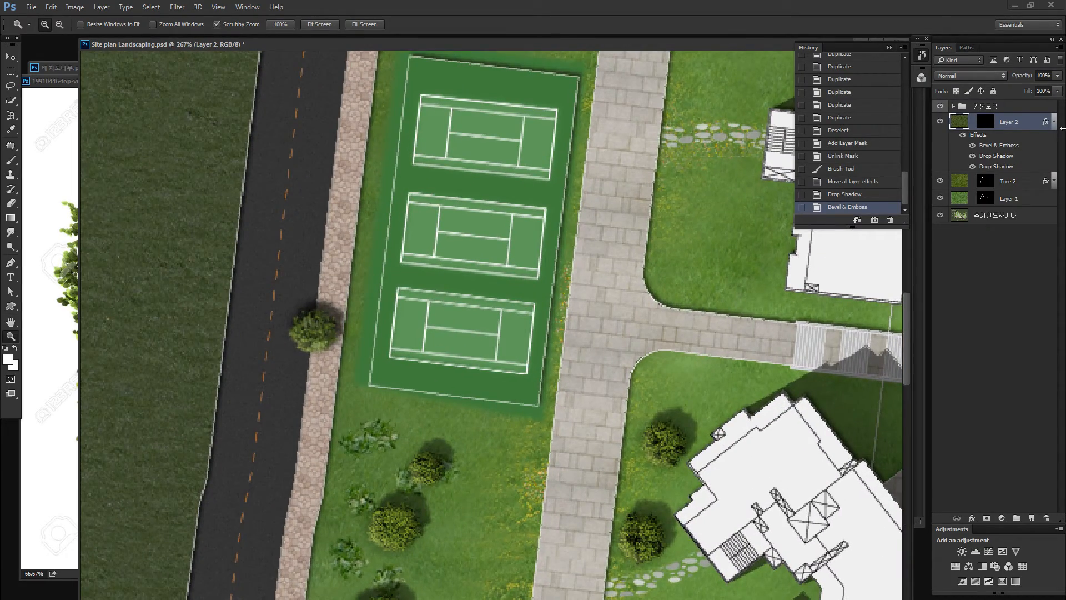
double_click(995, 156)
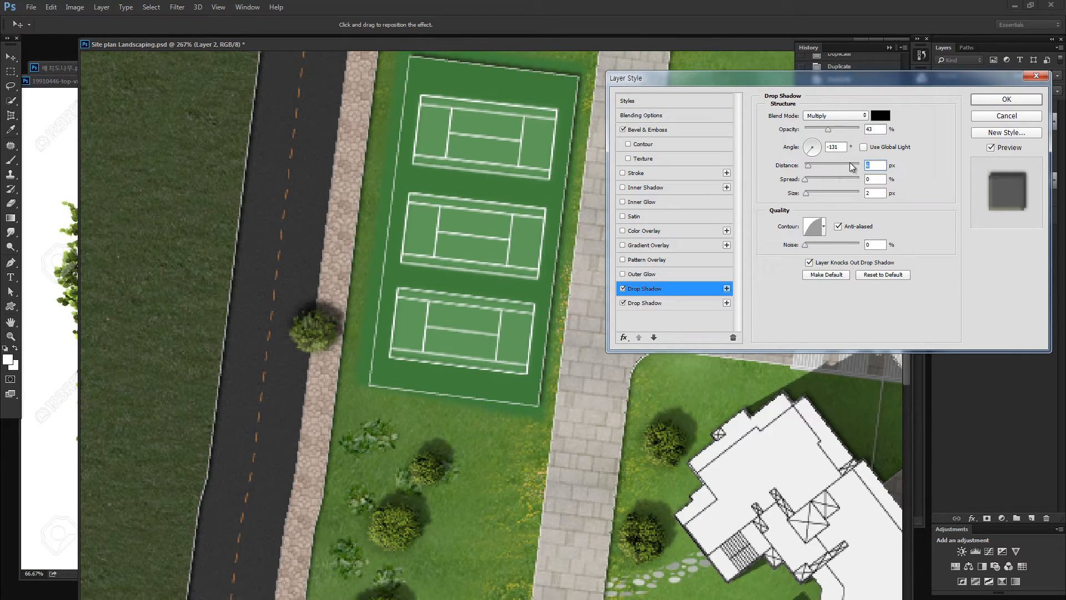
text(5)
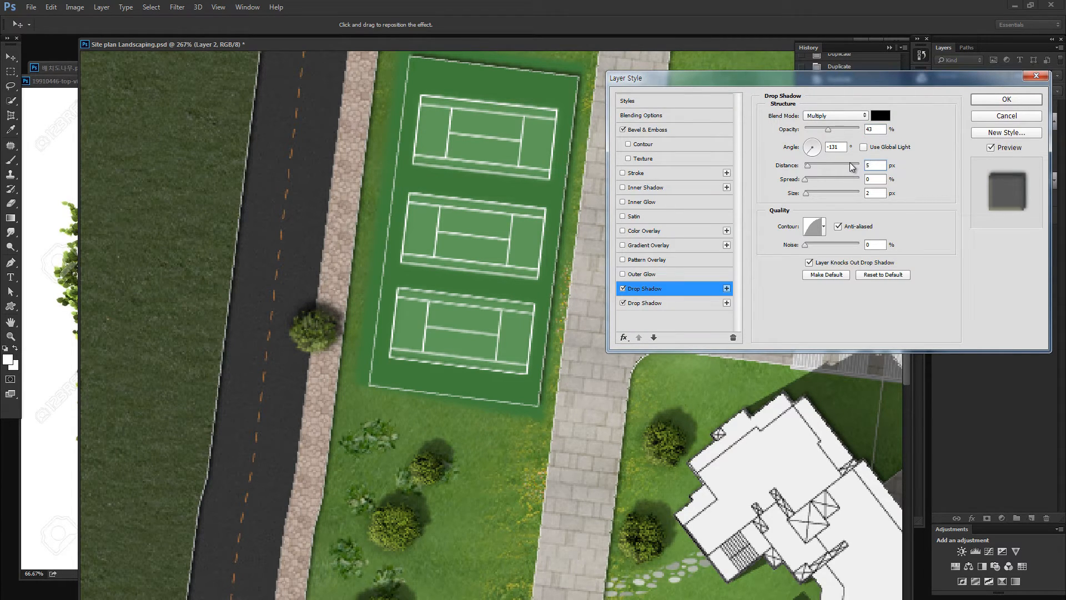
drag(828, 129, 823, 134)
click(993, 99)
key(z)
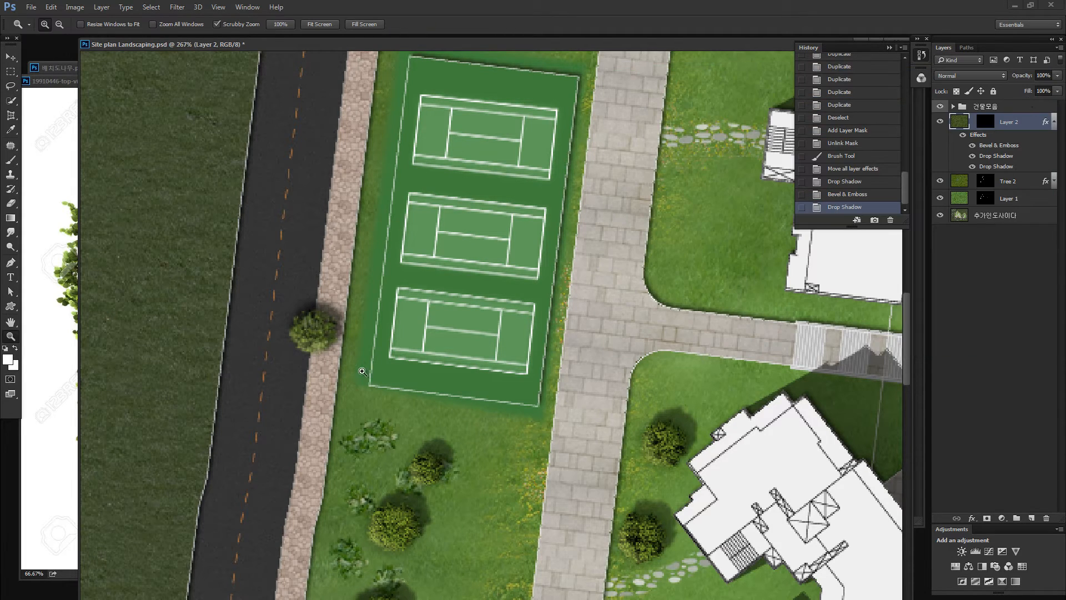
Stamp two more trees on Layer 2's mask along the western sidewalk beside the courts, undoing the stray extra stroke.
click(978, 123)
key(b)
click(320, 217)
click(314, 276)
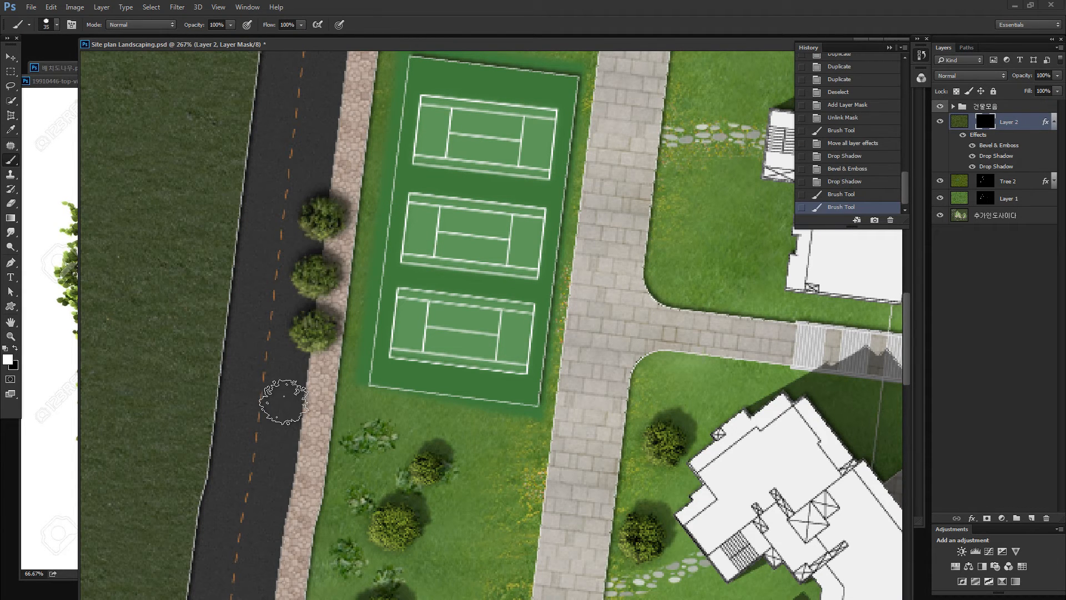
drag(283, 395, 626, 303)
key(ctrl+z)
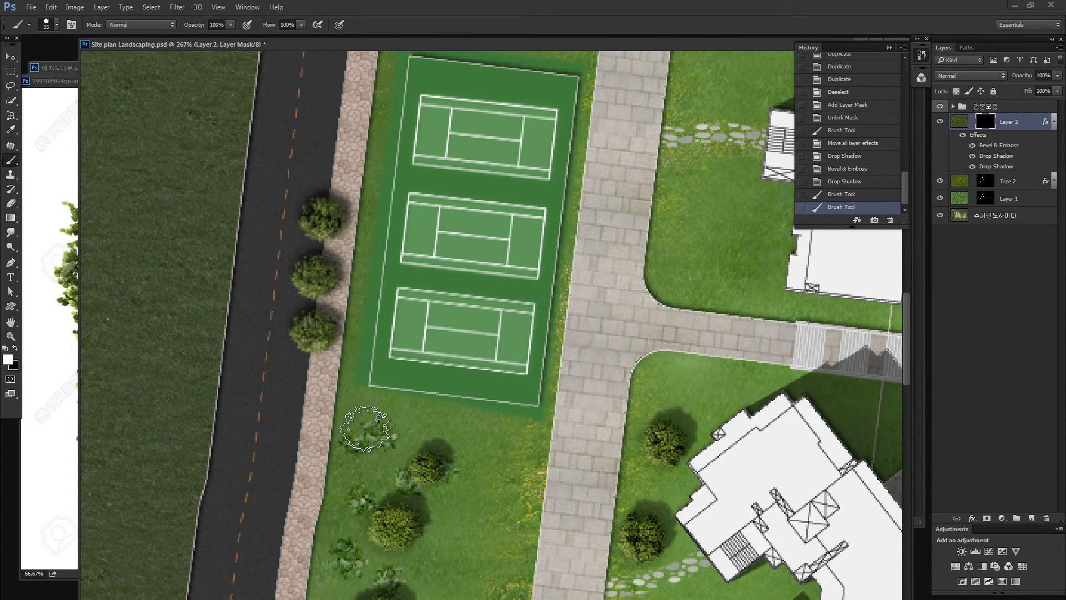
Copy all of Layer 2's effects onto Layer 1.
mouse_move(404, 375)
mouse_down()
mouse_move(494, 251)
mouse_move(520, 188)
mouse_up()
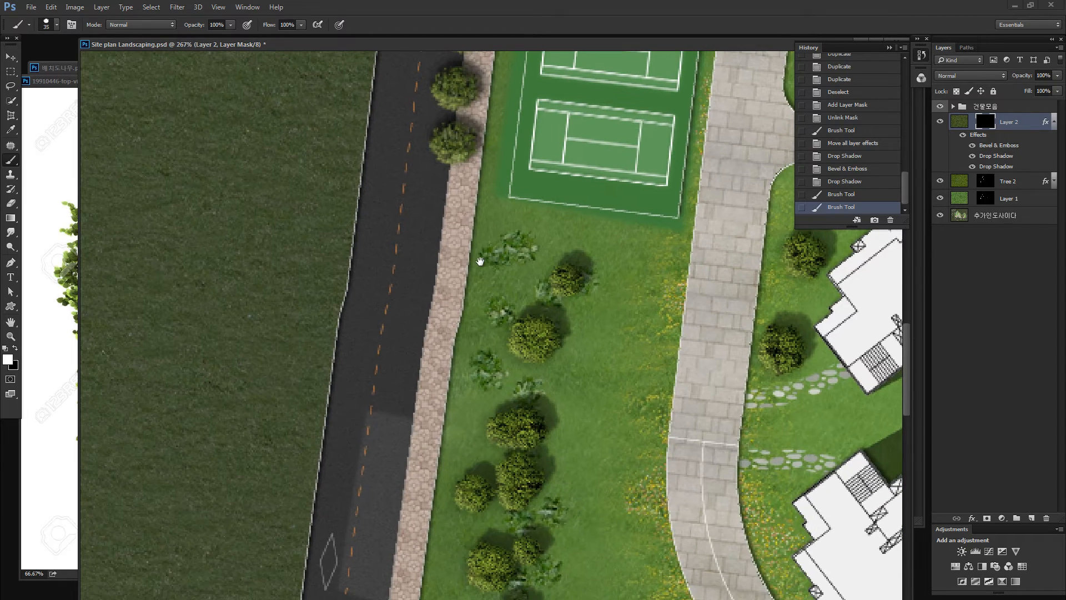
drag(480, 260, 501, 286)
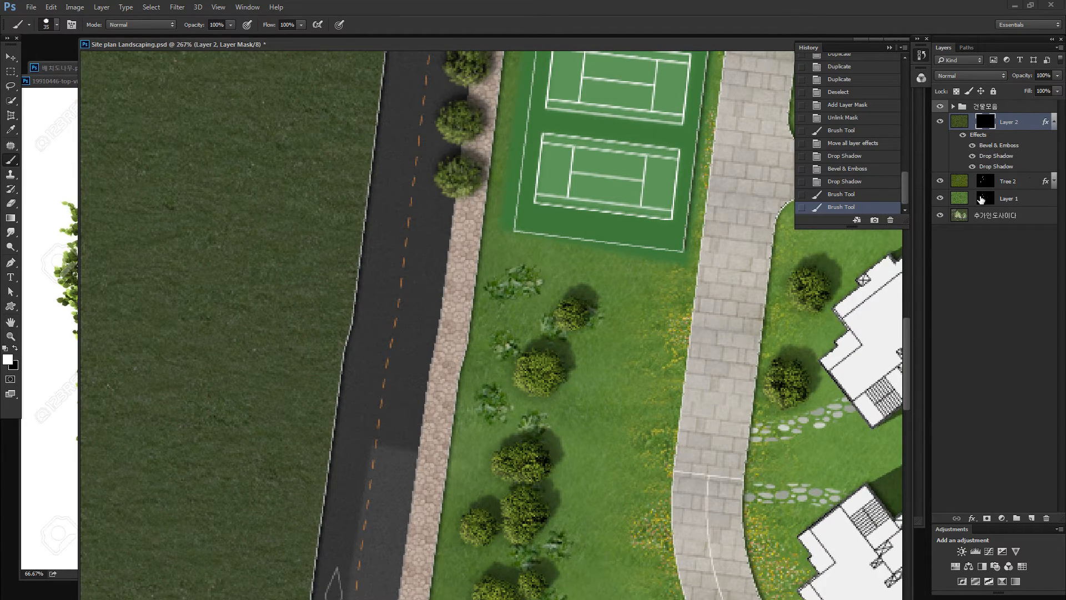
click(1036, 198)
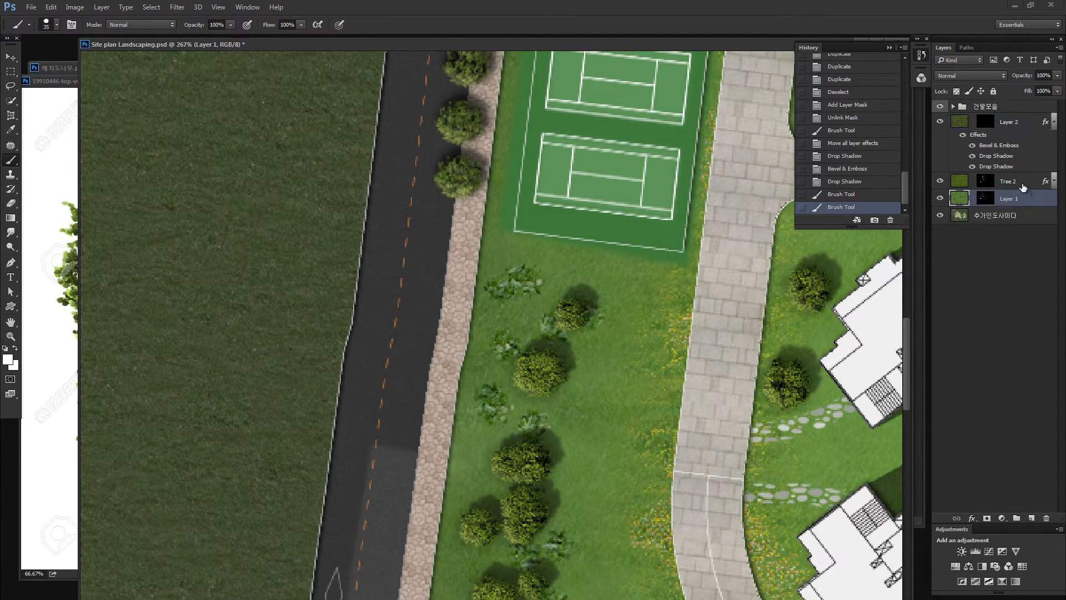
drag(978, 135, 1012, 201)
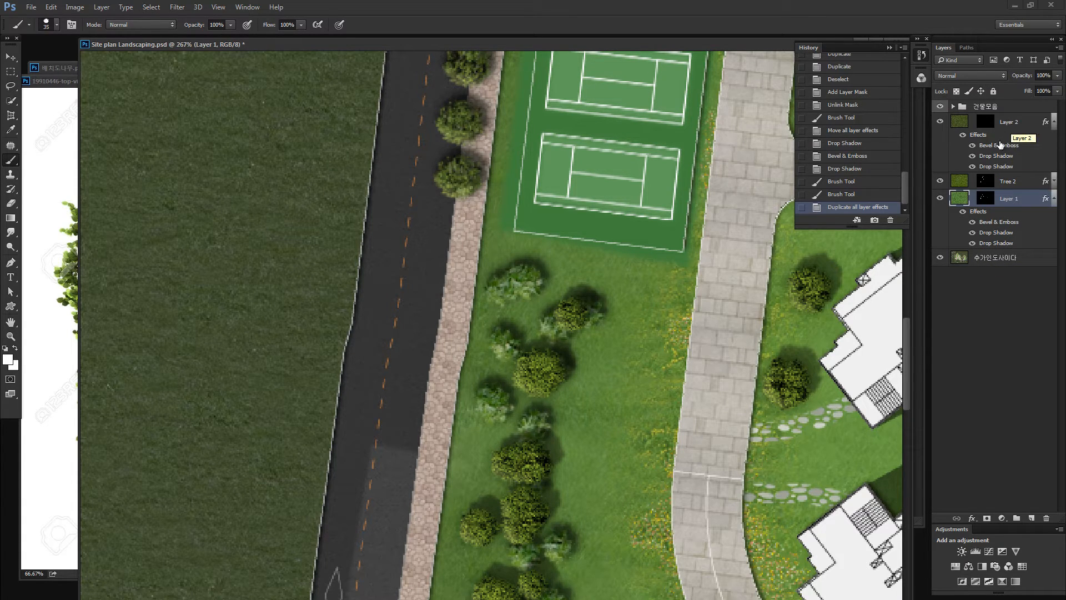
Stamp five trees on Layer 2's mask at regular intervals down the western sidewalk, south of the tennis courts.
click(988, 122)
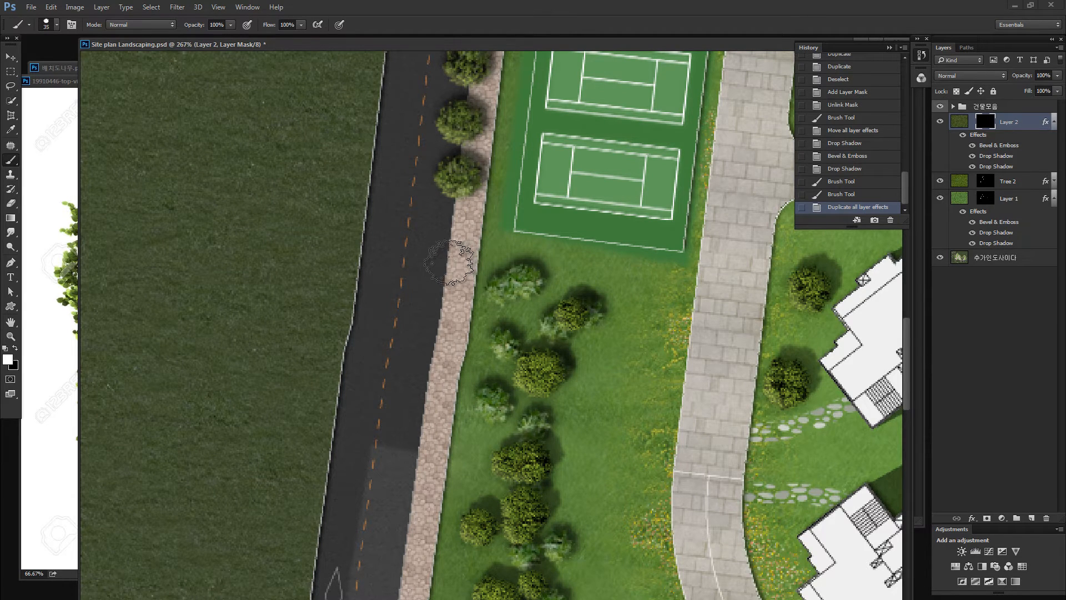
click(449, 258)
click(435, 331)
click(425, 405)
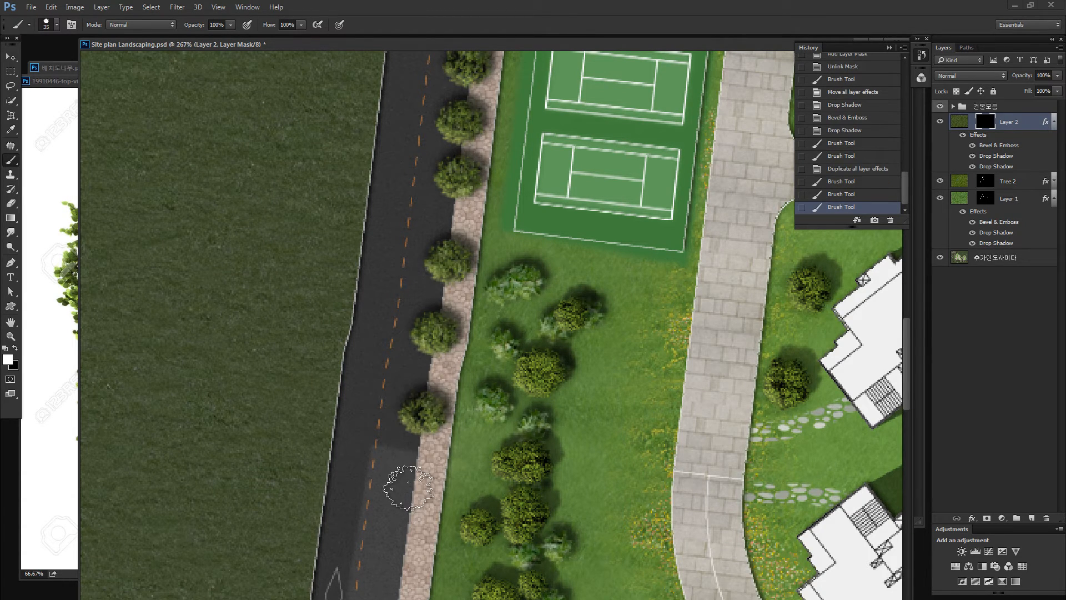
click(410, 483)
click(402, 556)
Continue stamping single trees on Layer 2's mask around the southwest corner and eastward along the southern road's sidewalk.
key(ctrl+minus)
key(ctrl+minus)
key(ctrl+minus)
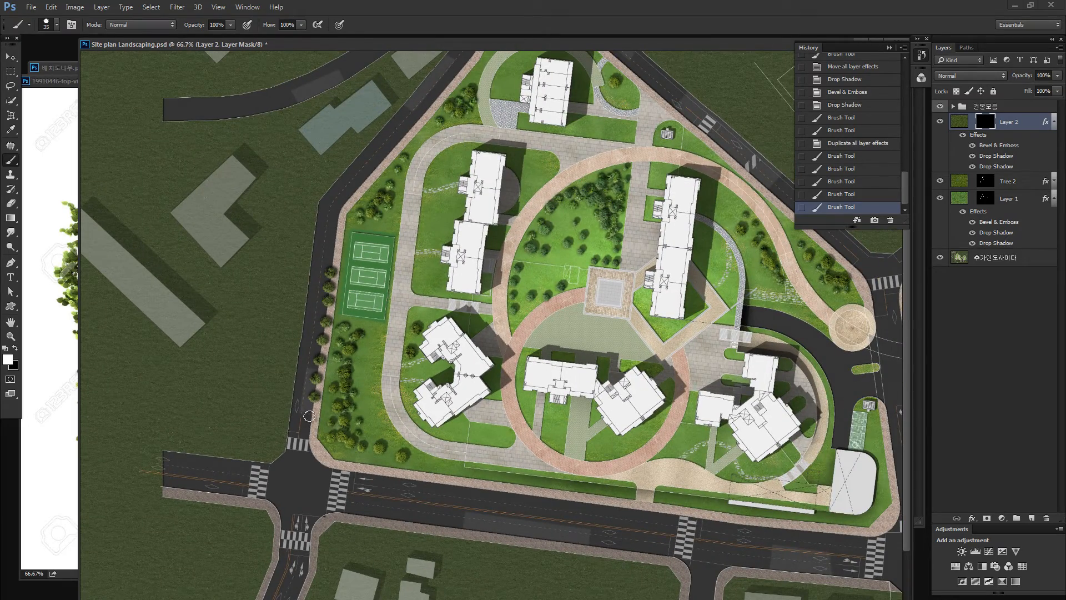
click(309, 419)
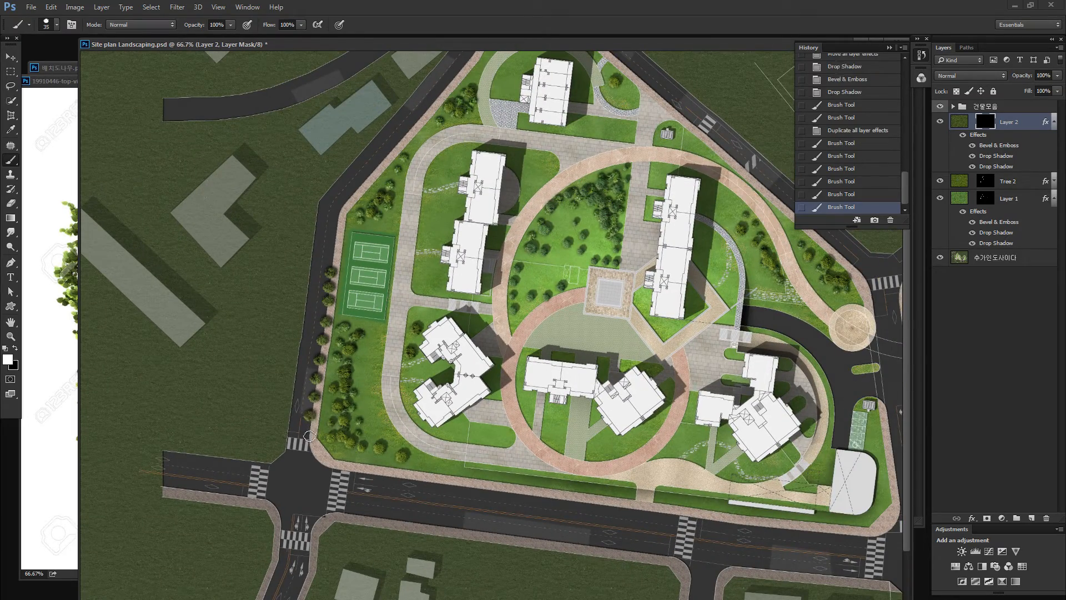
click(311, 437)
click(319, 457)
click(334, 468)
click(350, 472)
click(363, 474)
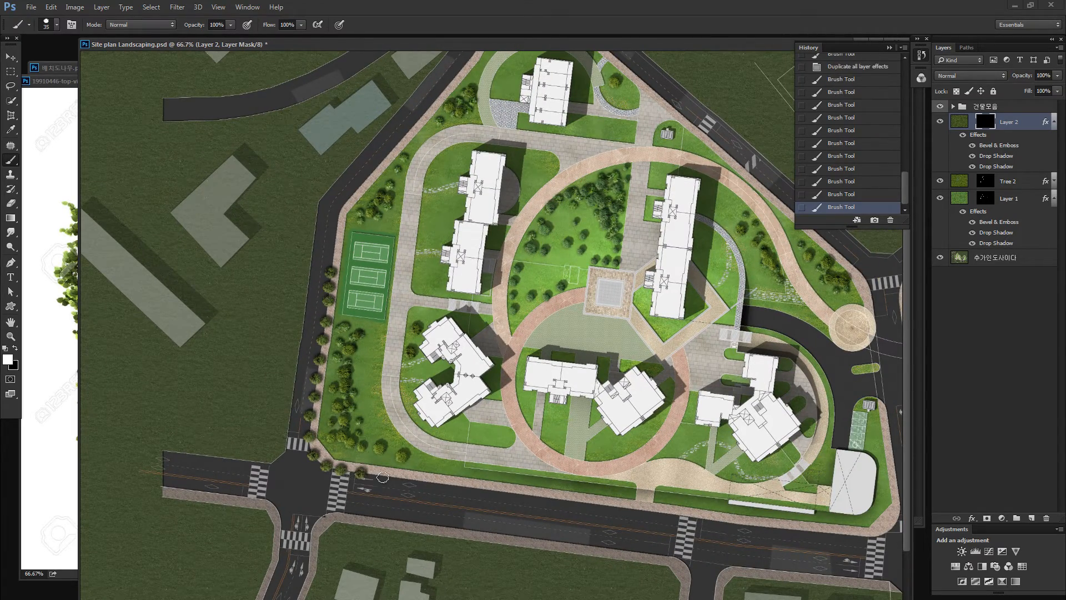
click(383, 475)
click(397, 478)
click(412, 479)
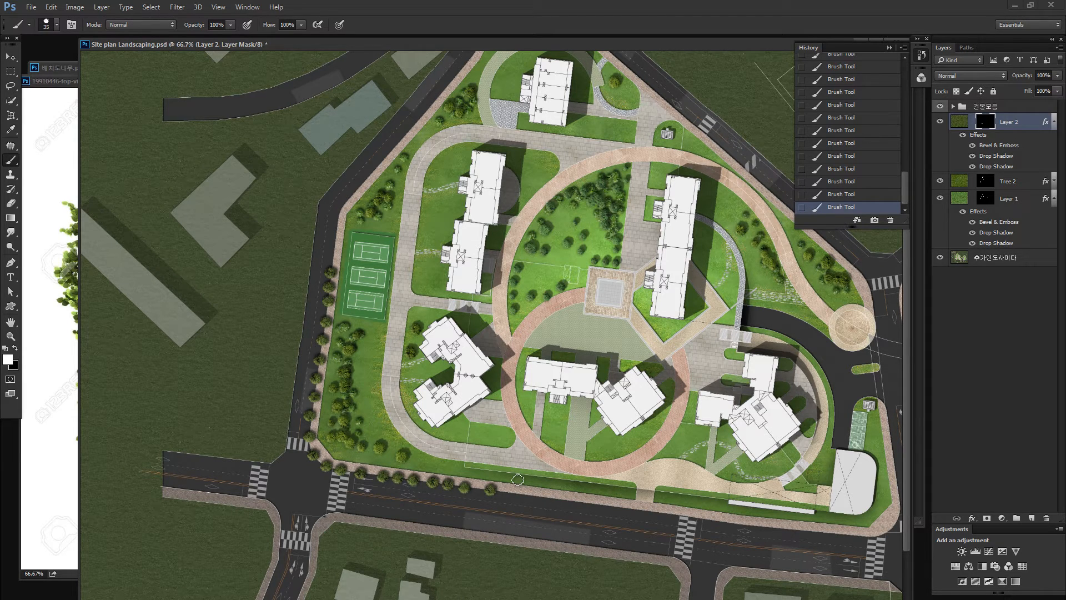
Fill Layer 2's mask with black to clear all of its stamped street trees.
key(ctrl+BackSpace)
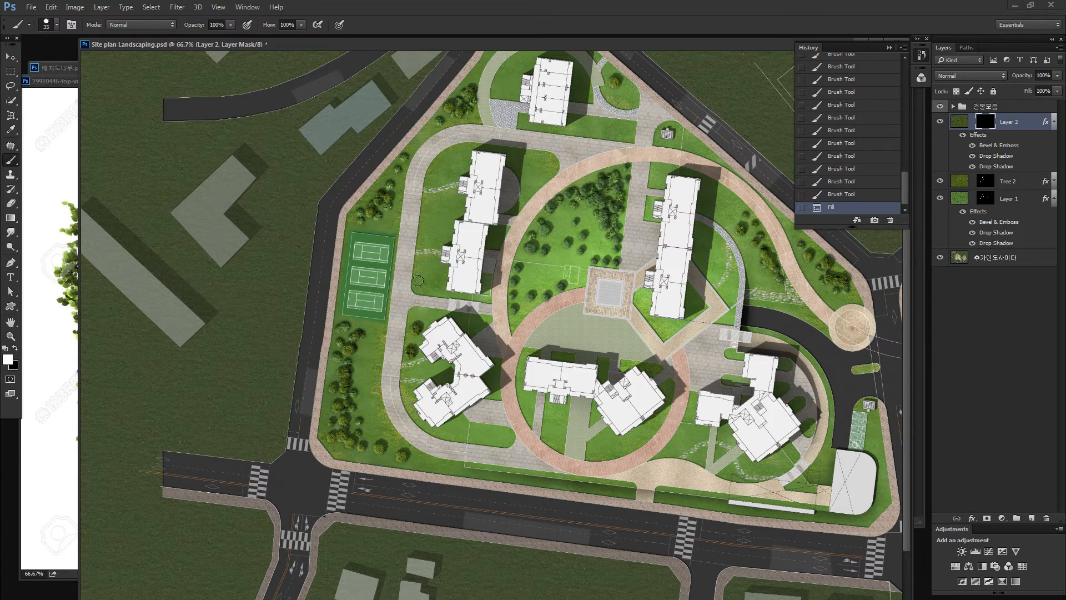
key(ctrl+space)
drag(356, 272, 372, 268)
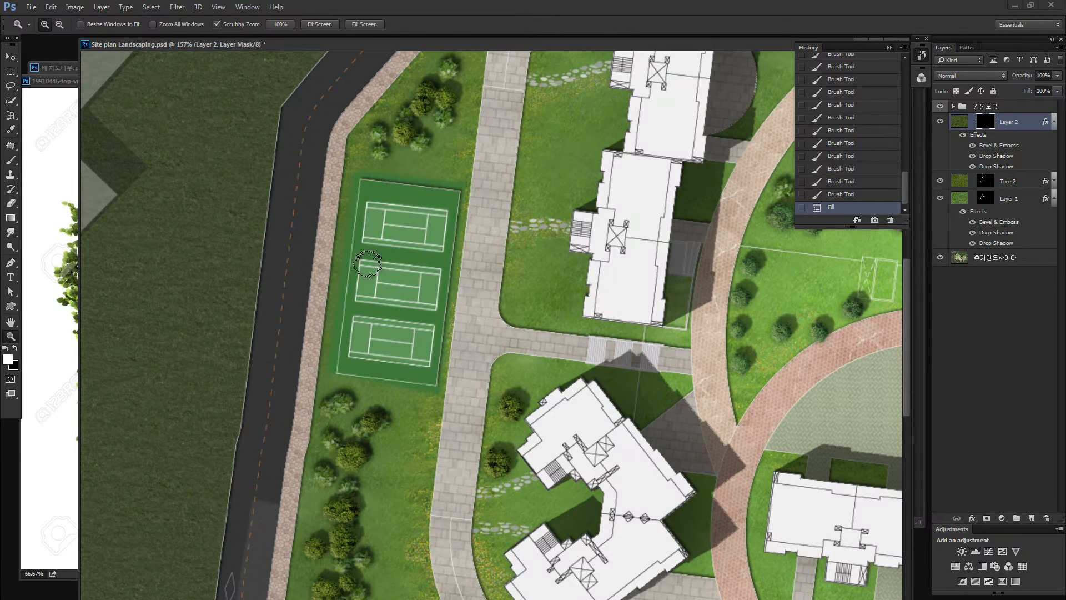
Enable Shape Dynamics for the 35 px tree brush and set its tip spacing to 190%.
click(72, 24)
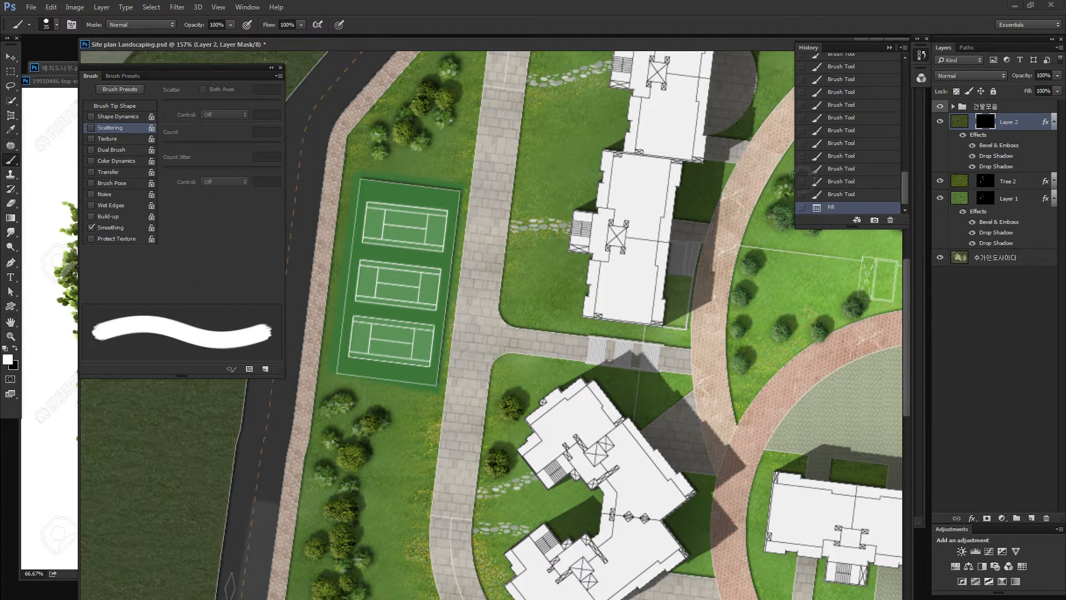
click(116, 118)
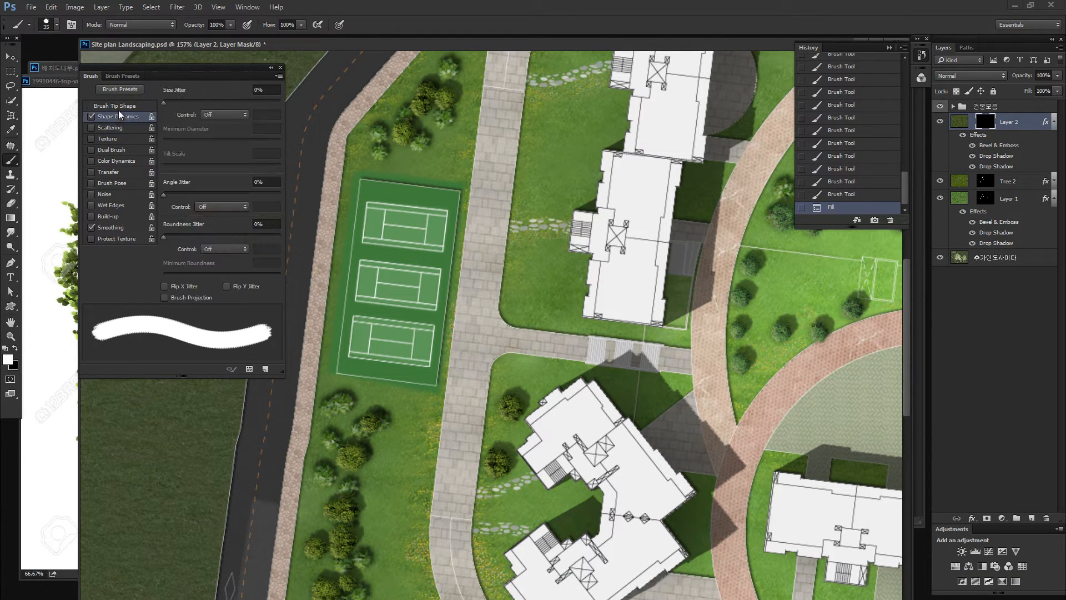
click(121, 107)
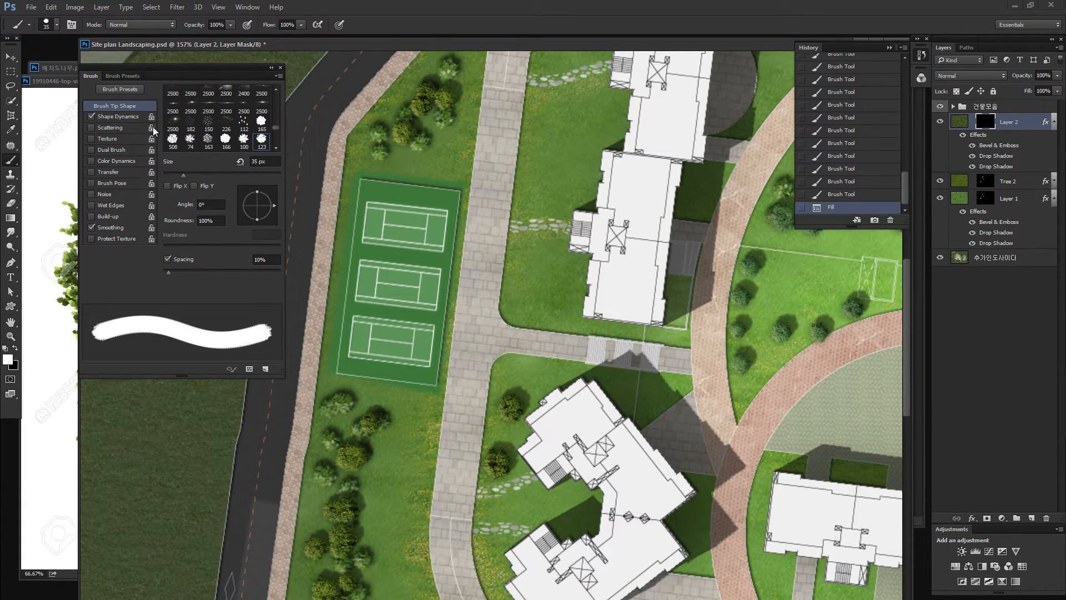
drag(169, 272, 248, 279)
Paint rows of evenly spaced trees on Layer 2's mask down the western sidewalk and along the southern road's sidewalk.
click(339, 262)
drag(339, 262, 305, 431)
key(ctrl+minus)
key(ctrl+minus)
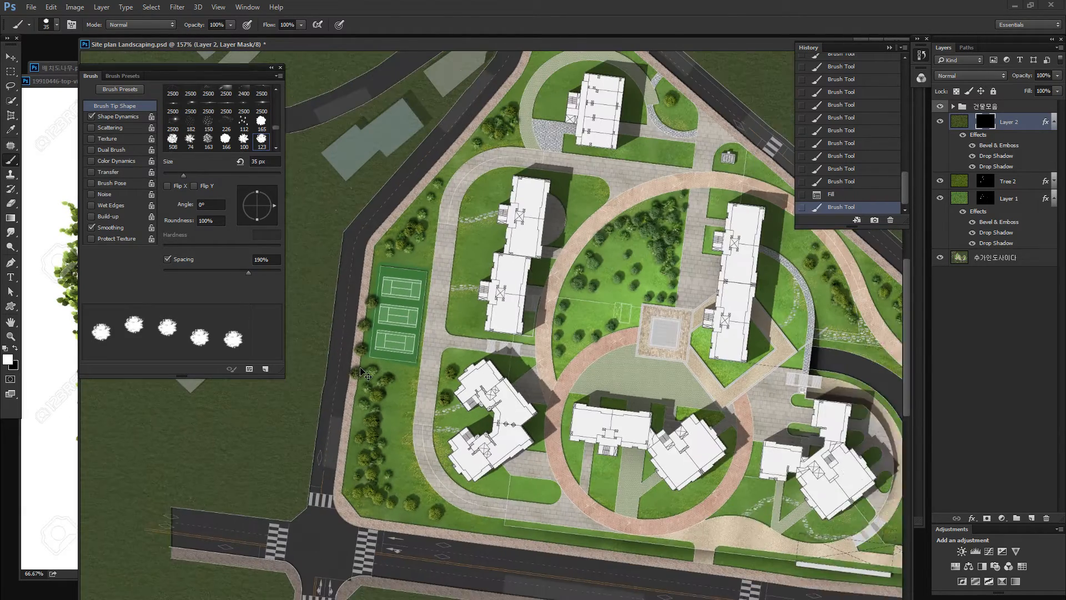
drag(327, 498, 536, 533)
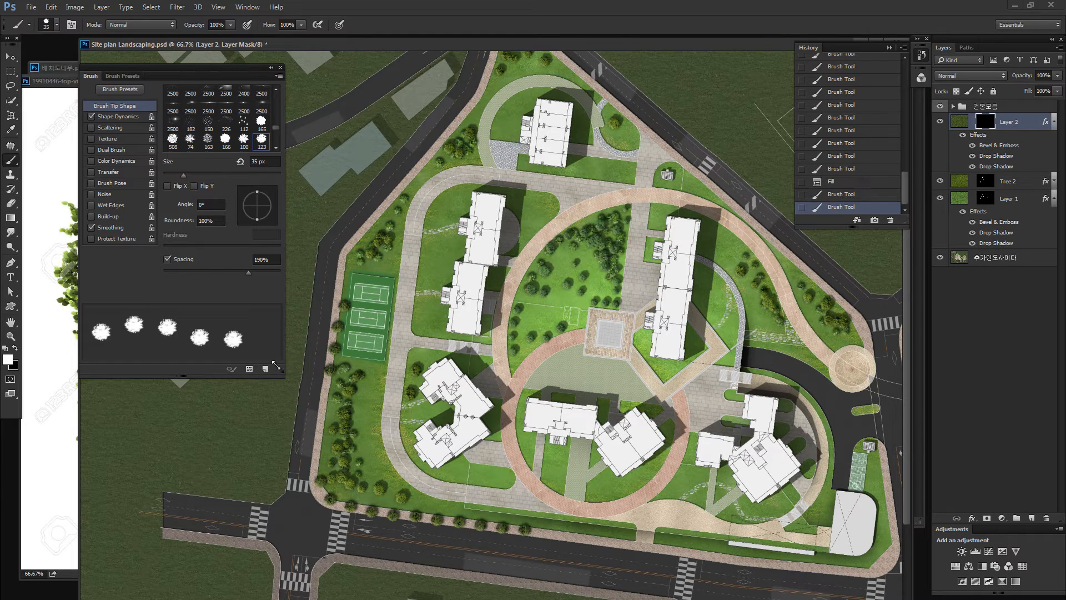
Widen the tree brush spacing to 208% while test-painting rows along the southern road's sidewalks, and clear Layer 2's mask with black.
drag(246, 273, 252, 274)
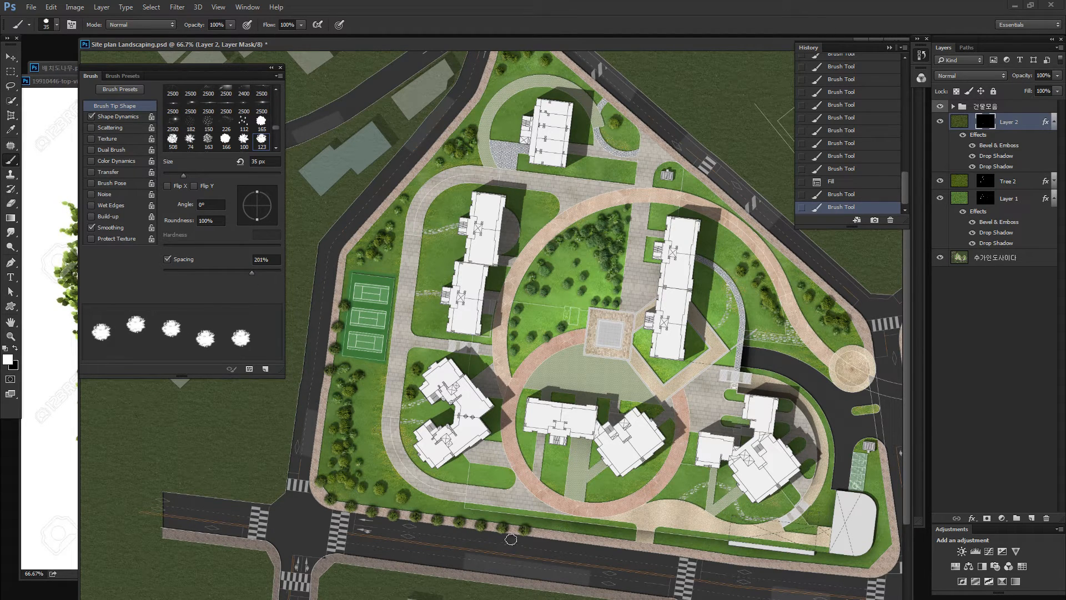
drag(511, 539, 788, 564)
click(274, 261)
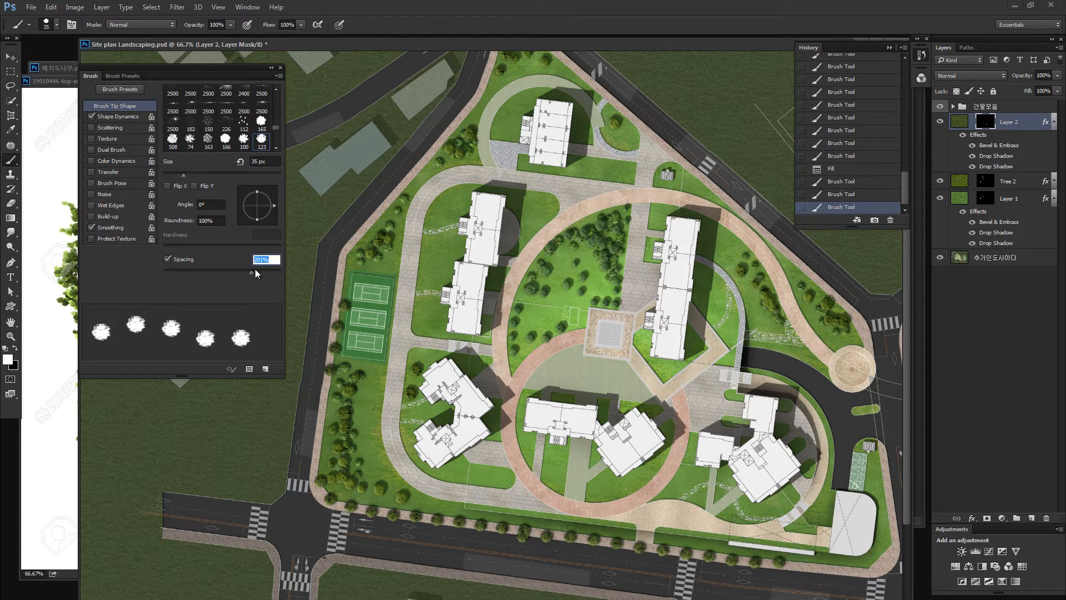
text(208)
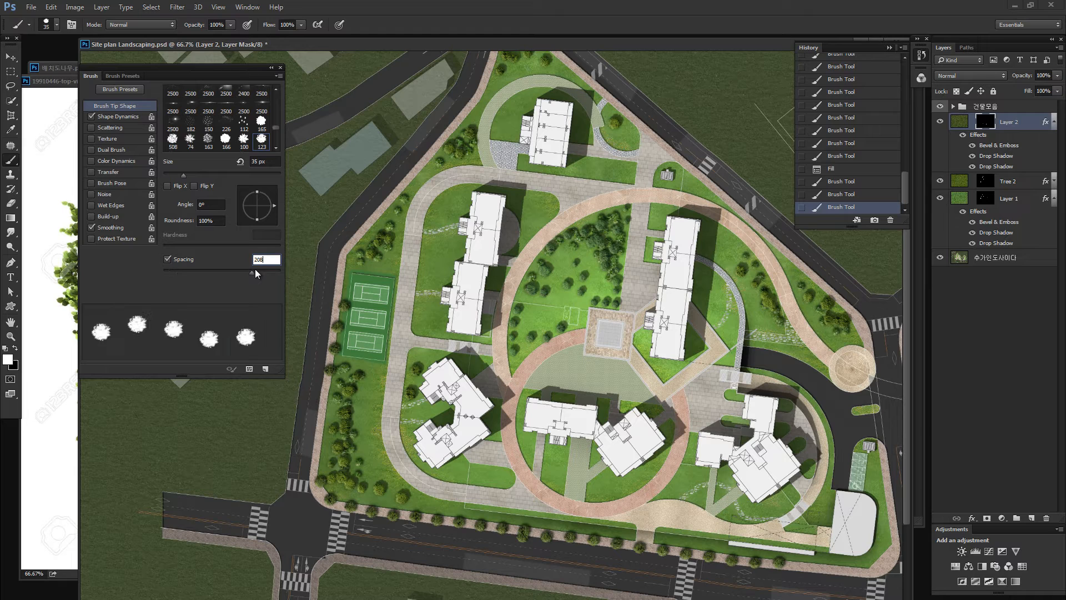
key(Return)
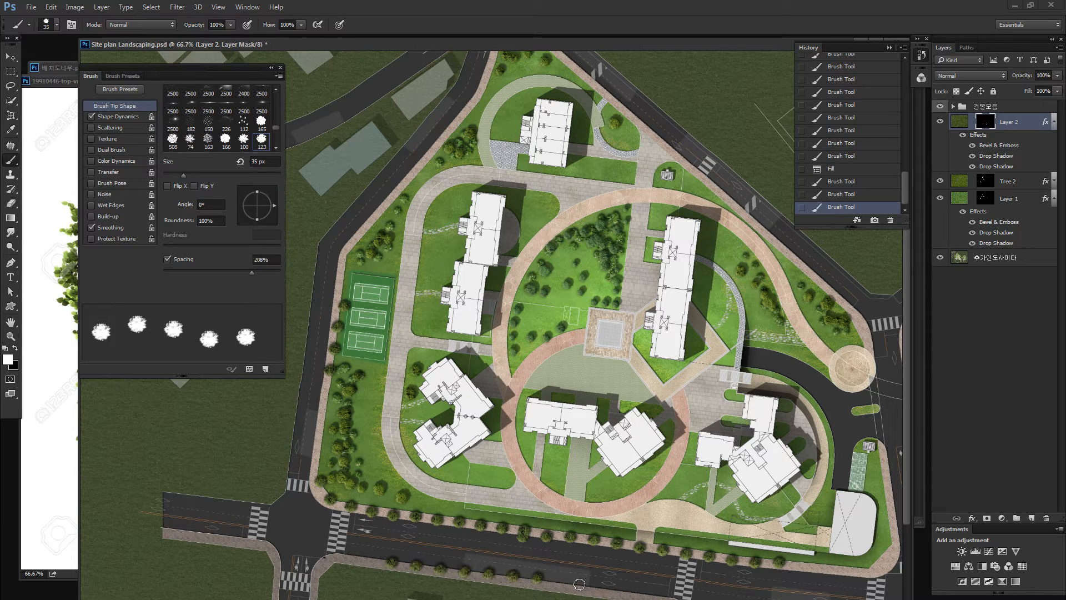
drag(654, 594, 705, 596)
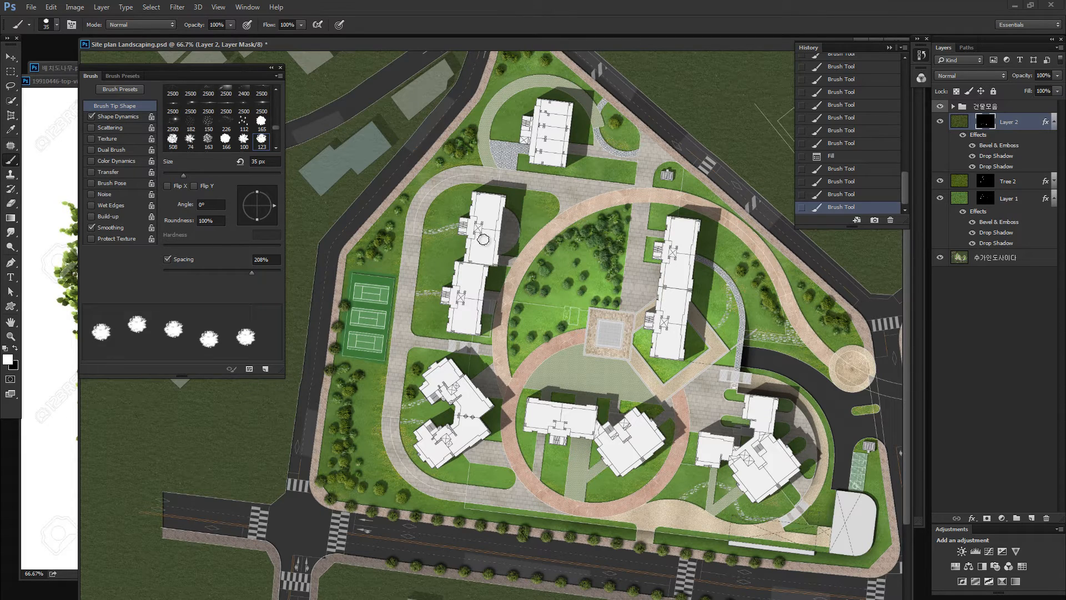
key(ctrl+BackSpace)
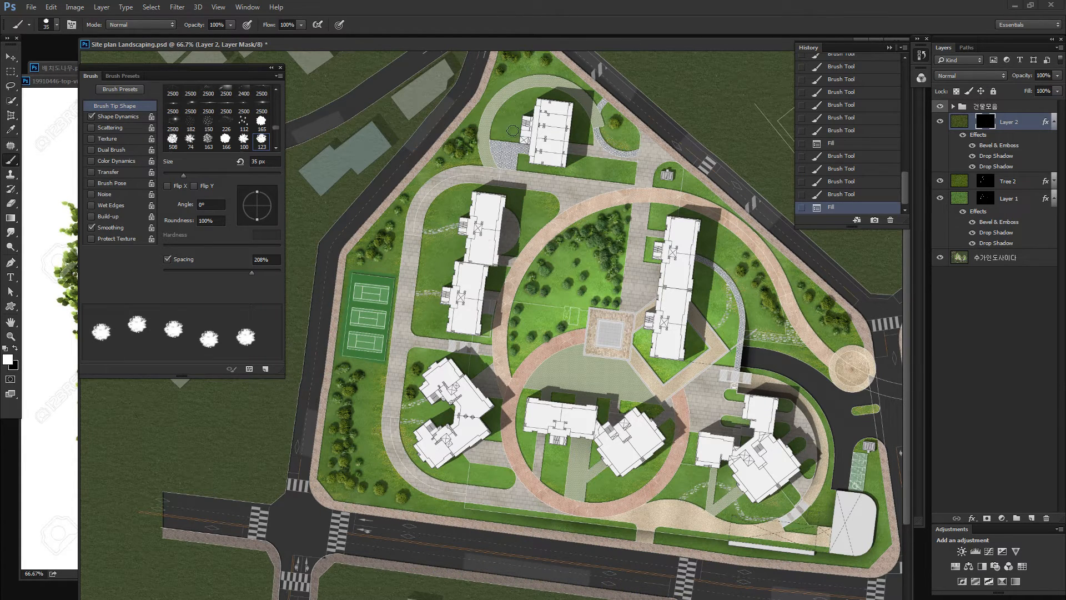
Set the brush's Angle Jitter to 33%, test it with trees down the western sidewalk, and clear Layer 2's mask.
click(119, 116)
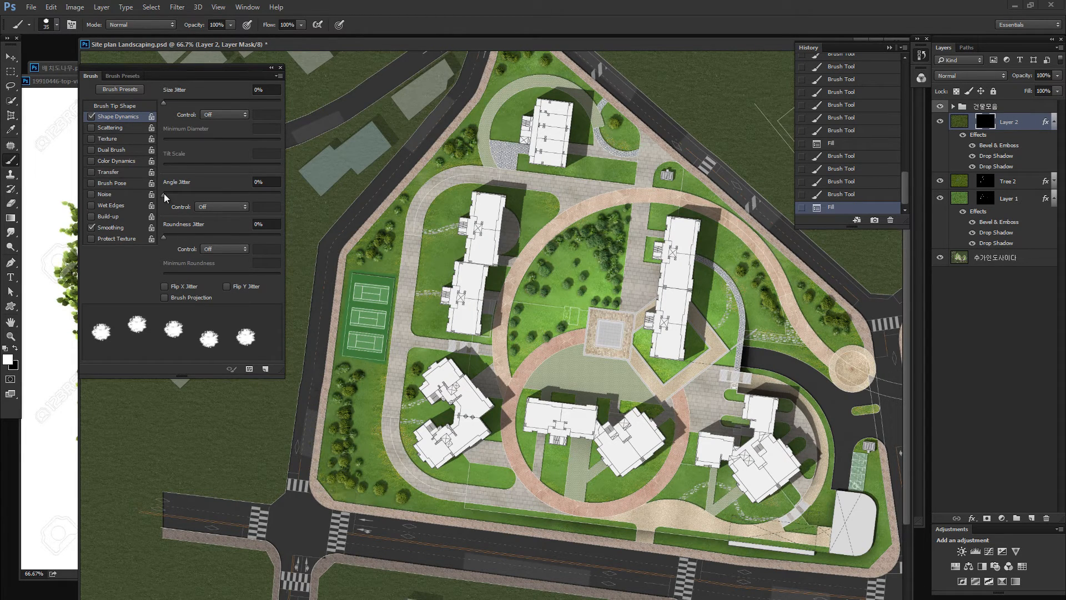
drag(165, 193, 203, 193)
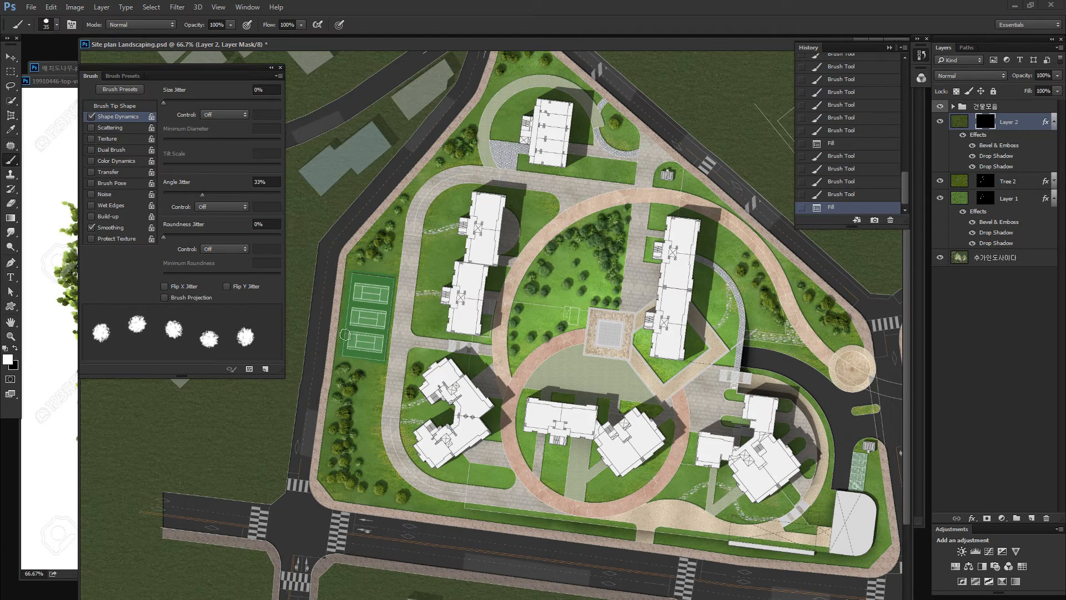
mouse_move(333, 286)
mouse_down()
mouse_move(317, 485)
mouse_move(335, 503)
mouse_move(477, 522)
mouse_up()
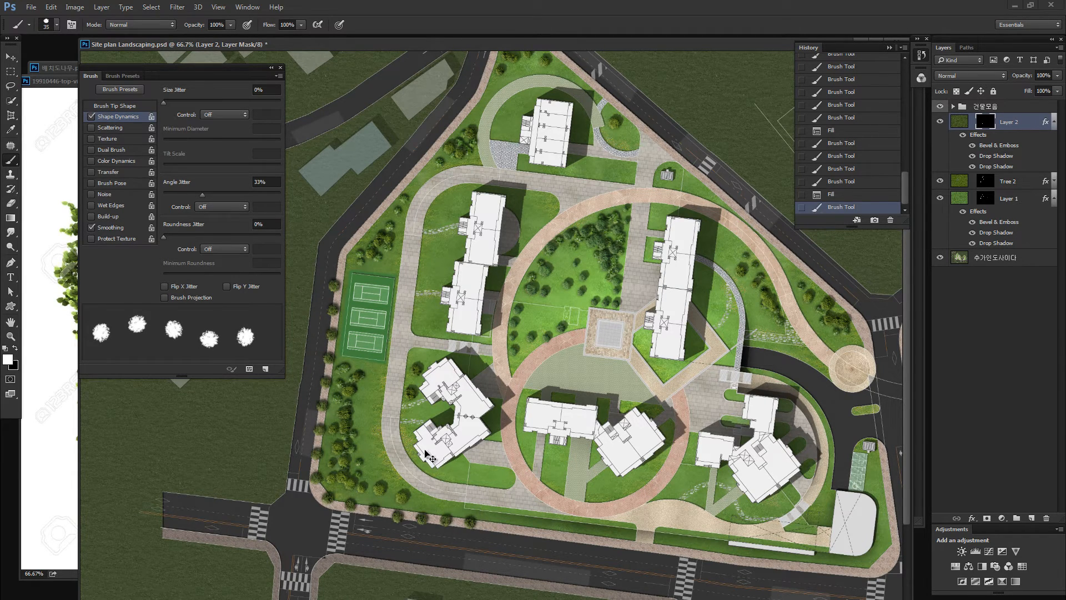
key(ctrl+BackSpace)
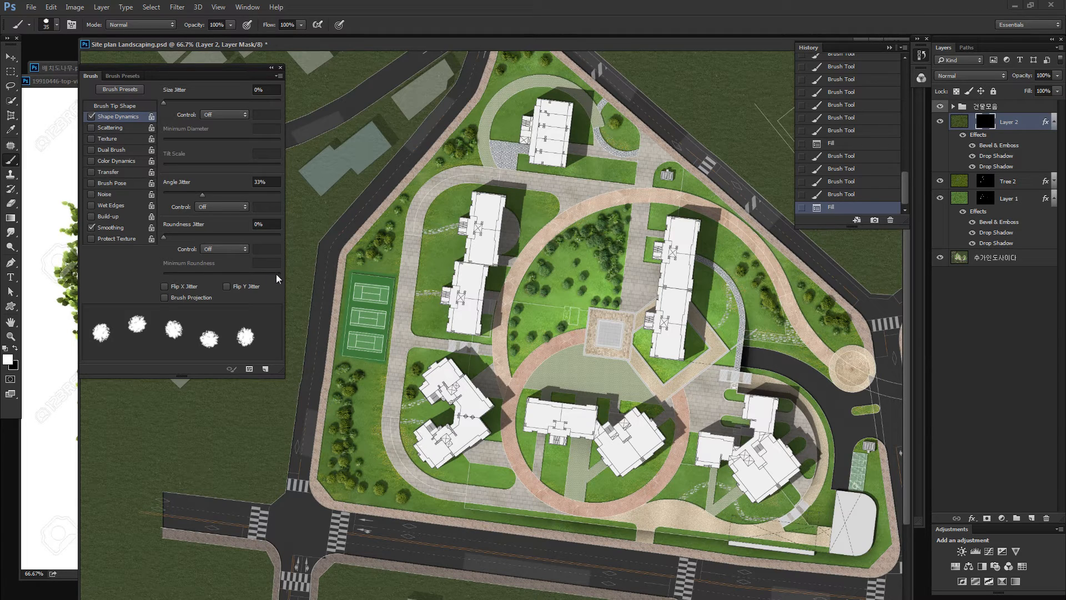
drag(165, 237, 132, 236)
Enable Scattering with Scatter at 175% and test it with a row of trees along the southern sidewalk.
click(116, 127)
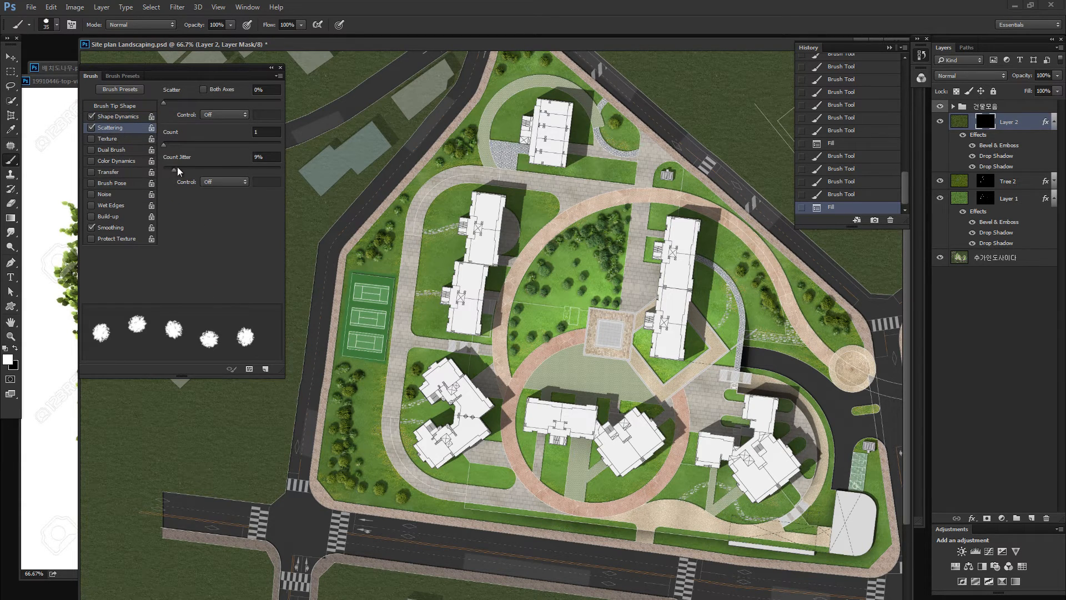
mouse_move(163, 145)
mouse_down()
mouse_move(174, 142)
mouse_move(162, 143)
mouse_up()
mouse_move(164, 102)
mouse_down()
mouse_move(139, 102)
mouse_move(184, 102)
mouse_up()
mouse_move(346, 494)
mouse_down()
mouse_move(408, 516)
mouse_move(505, 510)
mouse_move(566, 526)
mouse_up()
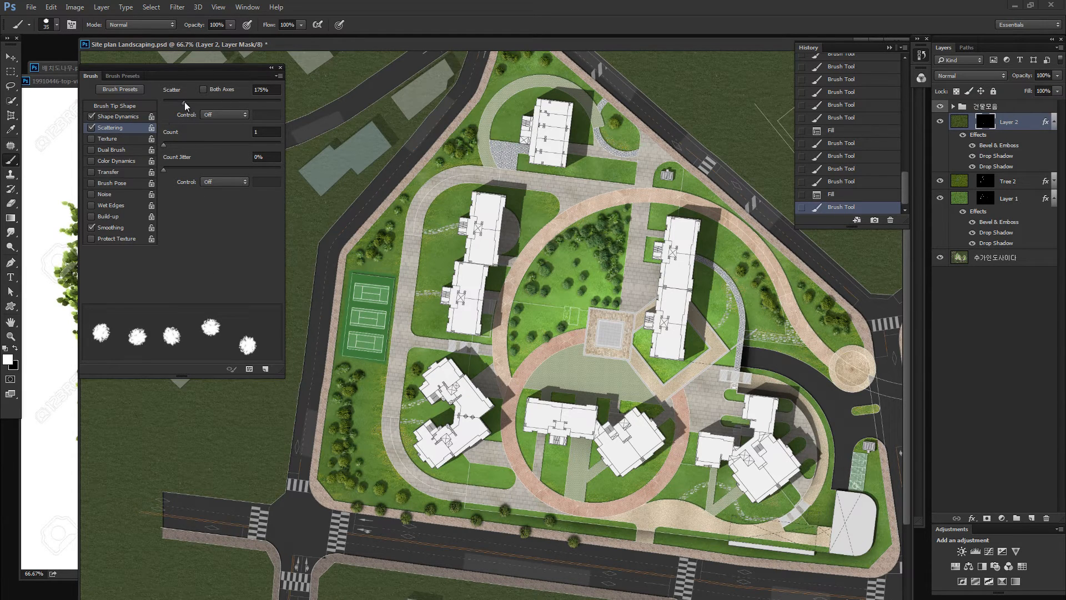
Reset Scatter to 0%, test-paint trees from the western to the southern edge, and clear Layer 2's mask.
drag(184, 101, 154, 102)
mouse_move(165, 171)
mouse_down()
mouse_move(204, 172)
mouse_move(150, 171)
mouse_up()
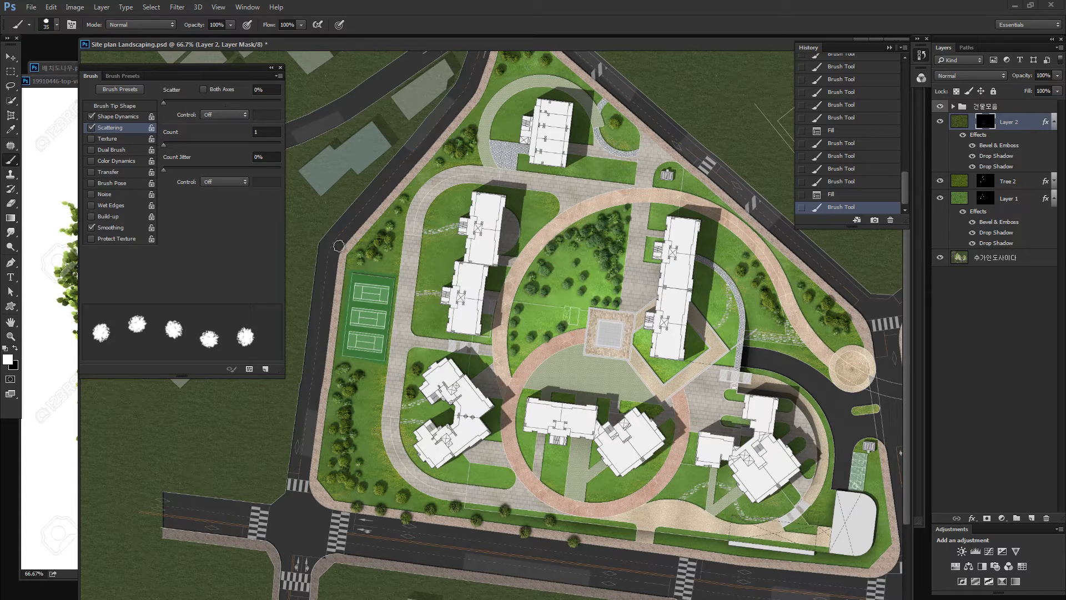
mouse_move(339, 245)
mouse_down()
mouse_move(326, 444)
mouse_move(358, 491)
mouse_move(578, 513)
mouse_up()
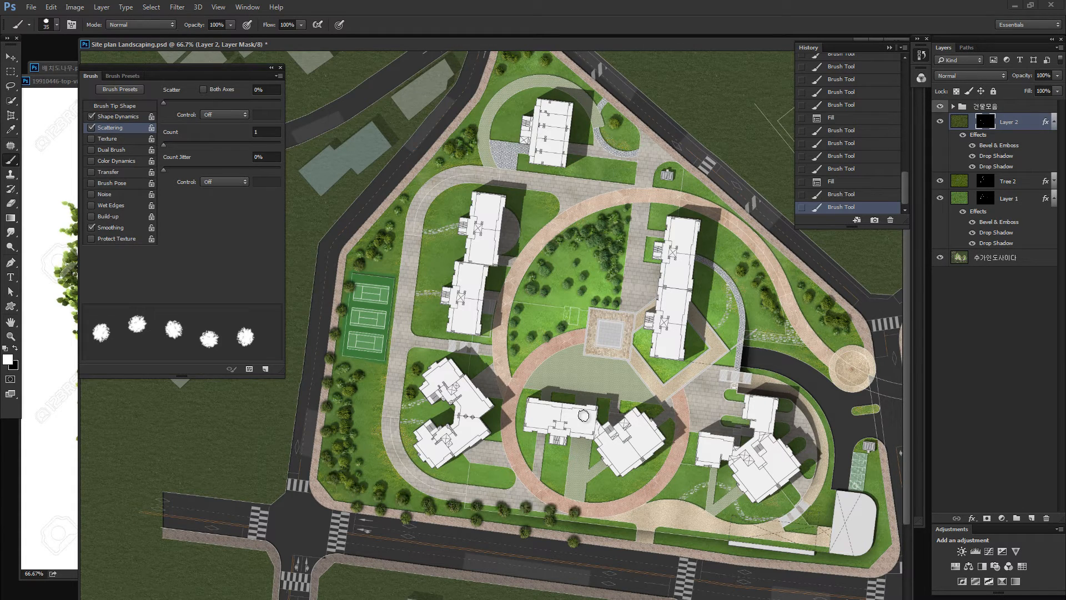
key(End)
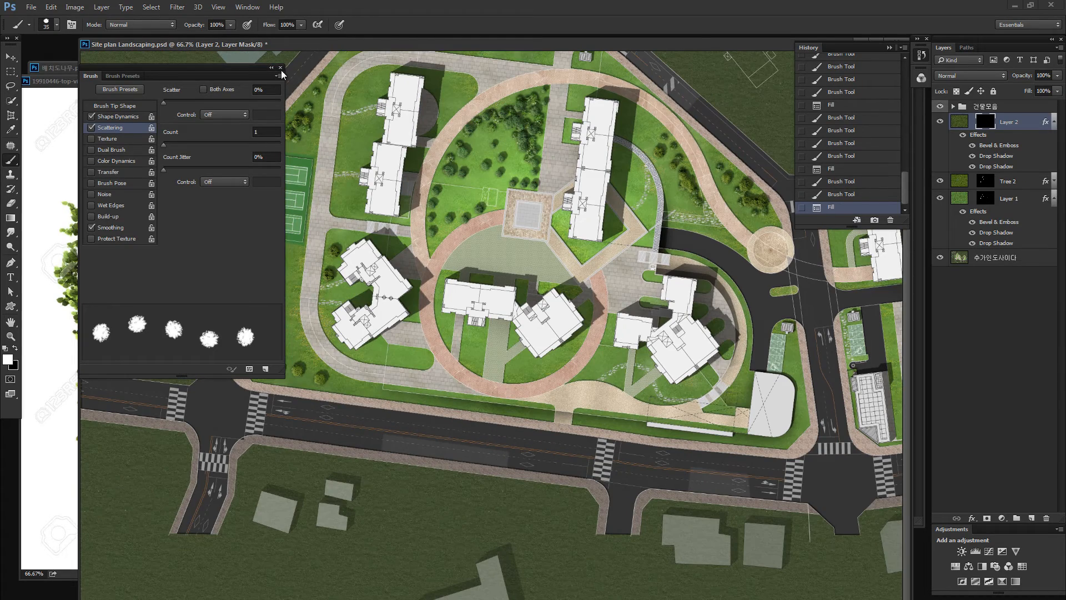
click(281, 66)
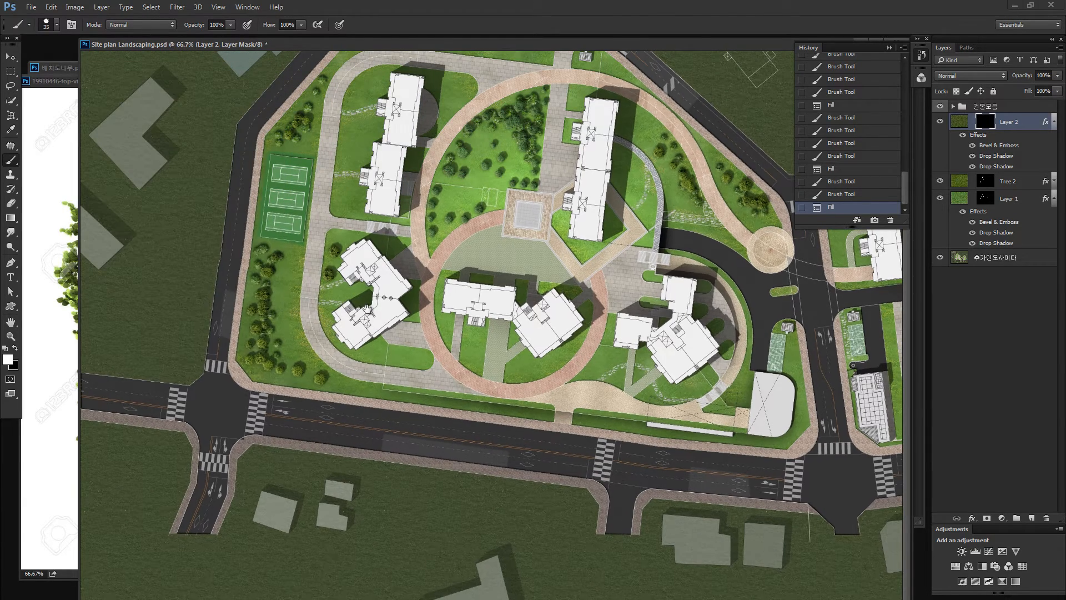
drag(336, 249, 416, 359)
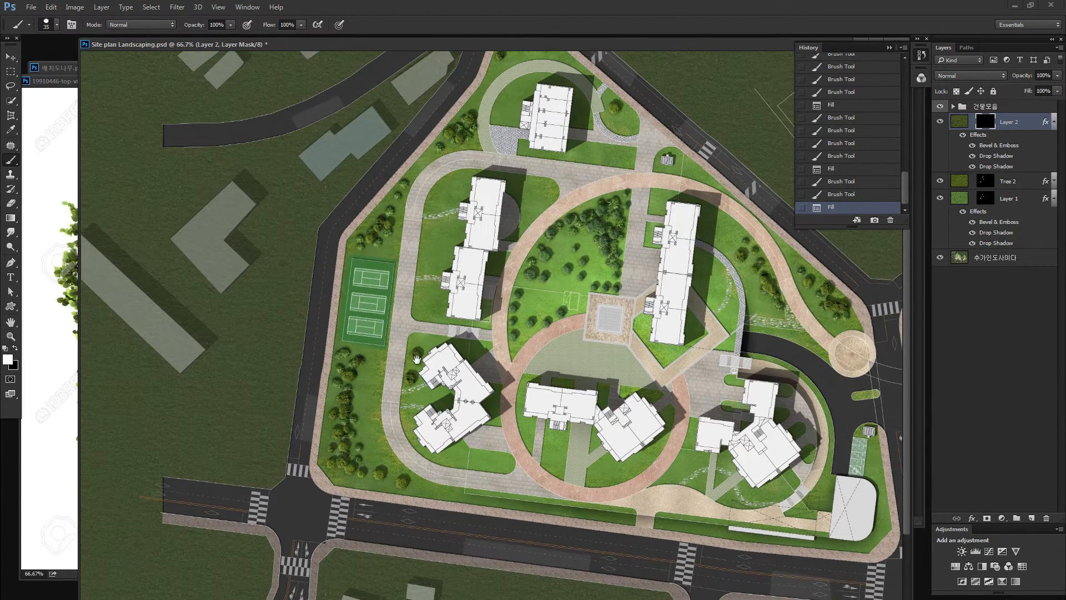
click(402, 179)
click(387, 196)
click(376, 218)
click(361, 241)
mouse_move(346, 281)
mouse_down()
mouse_move(322, 382)
mouse_move(397, 479)
mouse_move(439, 488)
mouse_up()
key(ctrl+z)
Start a Pen tool path at the site's northern tip and trace the northwest road's sidewalk down to the western bend.
key(p)
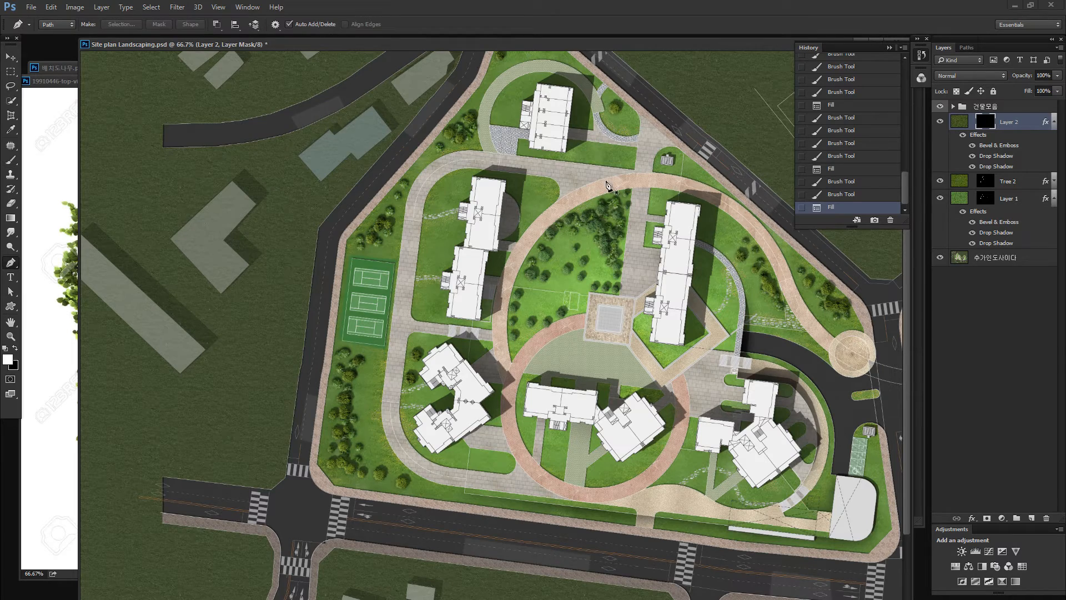
drag(490, 120, 453, 271)
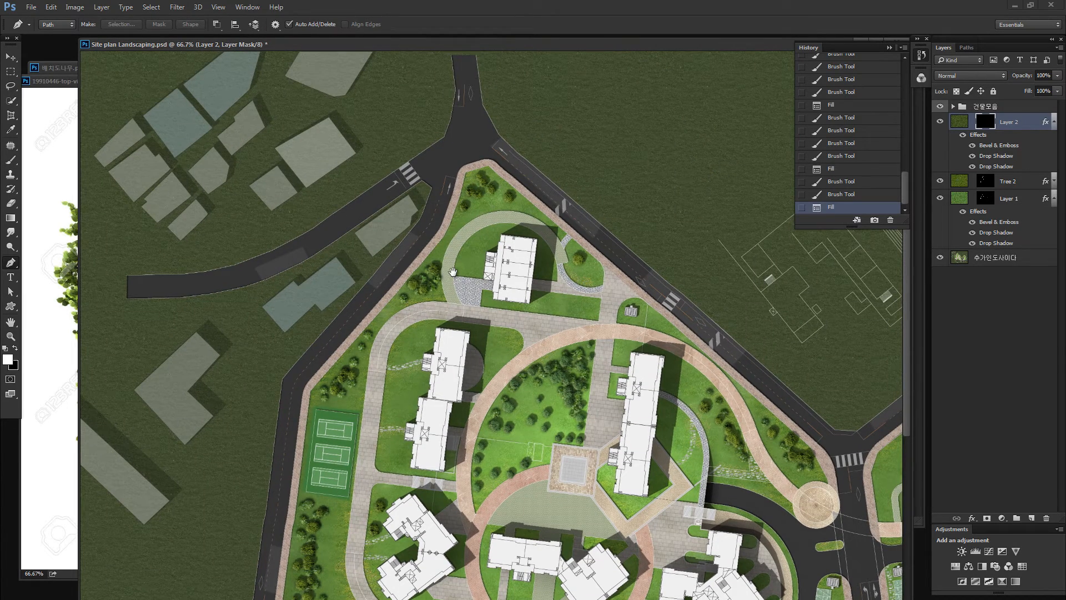
click(459, 171)
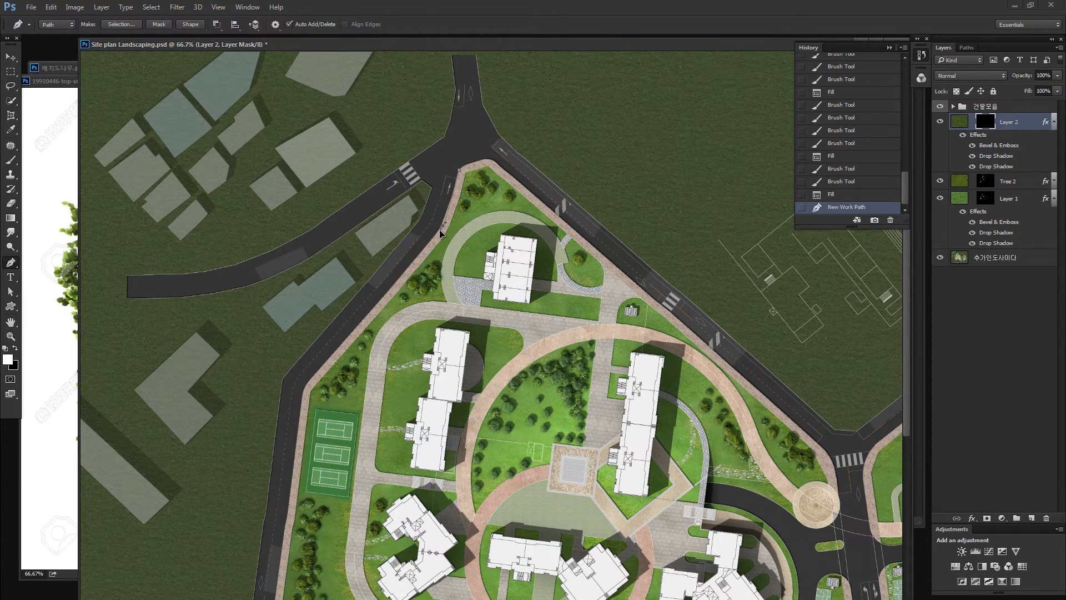
click(438, 234)
drag(439, 230, 433, 237)
click(311, 383)
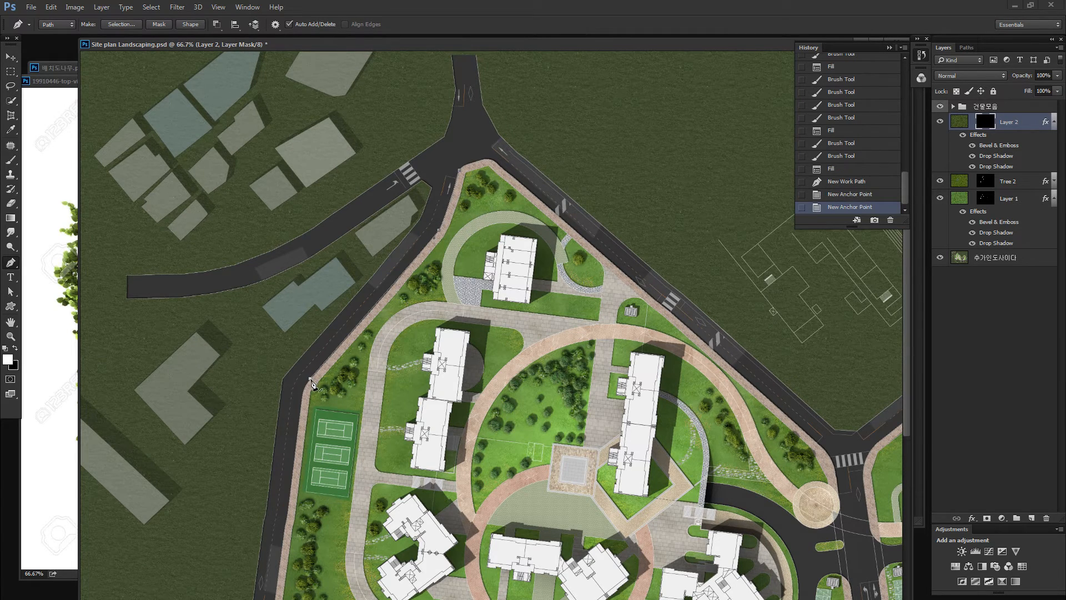
Continue the path down the western sidewalk and around the site's southwest corner.
drag(344, 463, 325, 332)
key(ctrl+z)
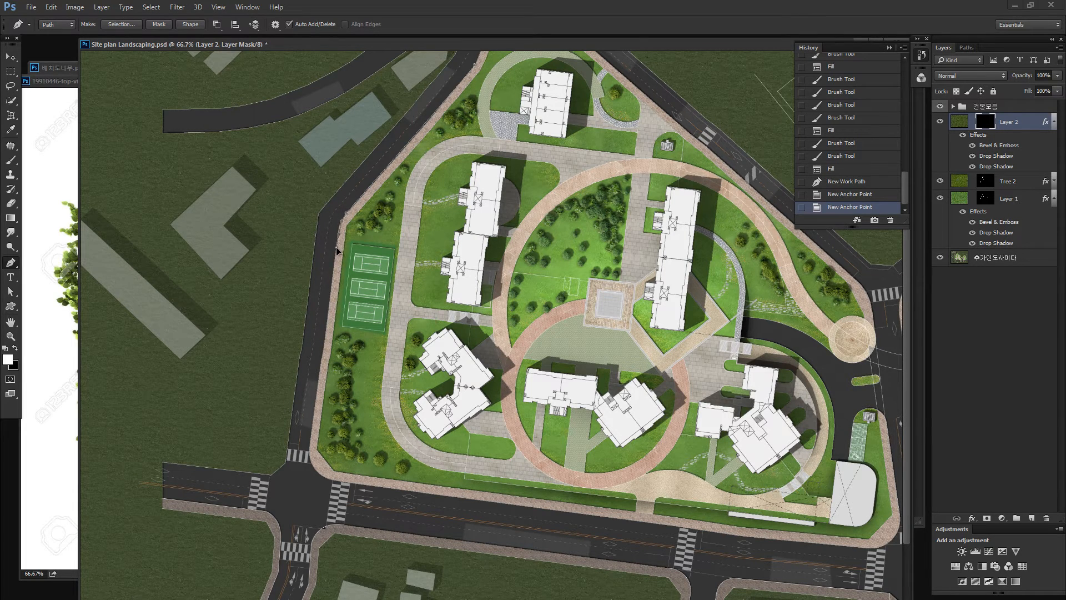
drag(336, 247, 336, 249)
click(327, 324)
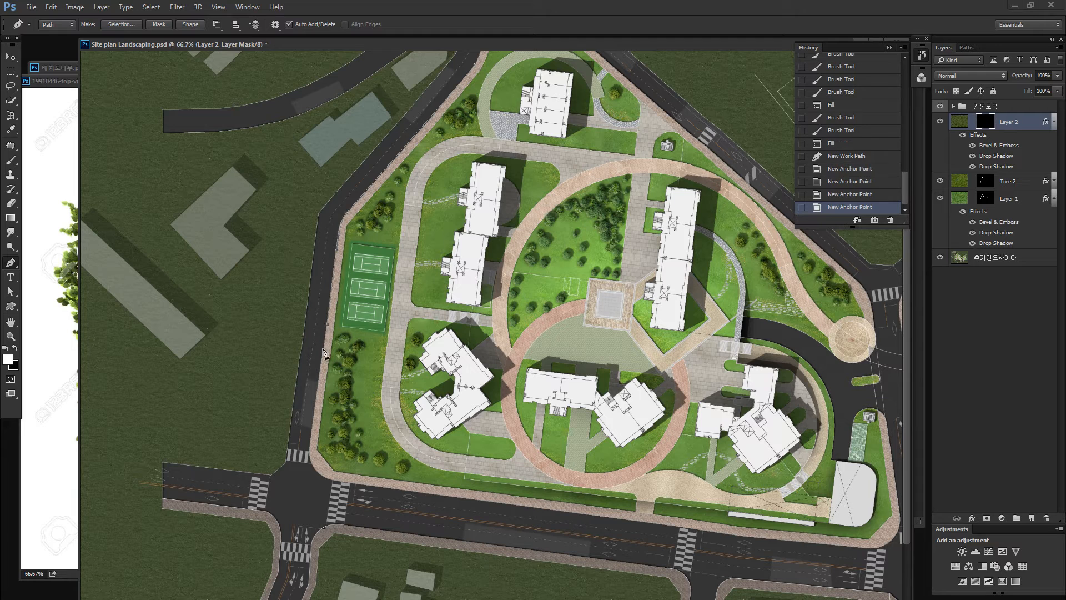
click(324, 360)
click(329, 481)
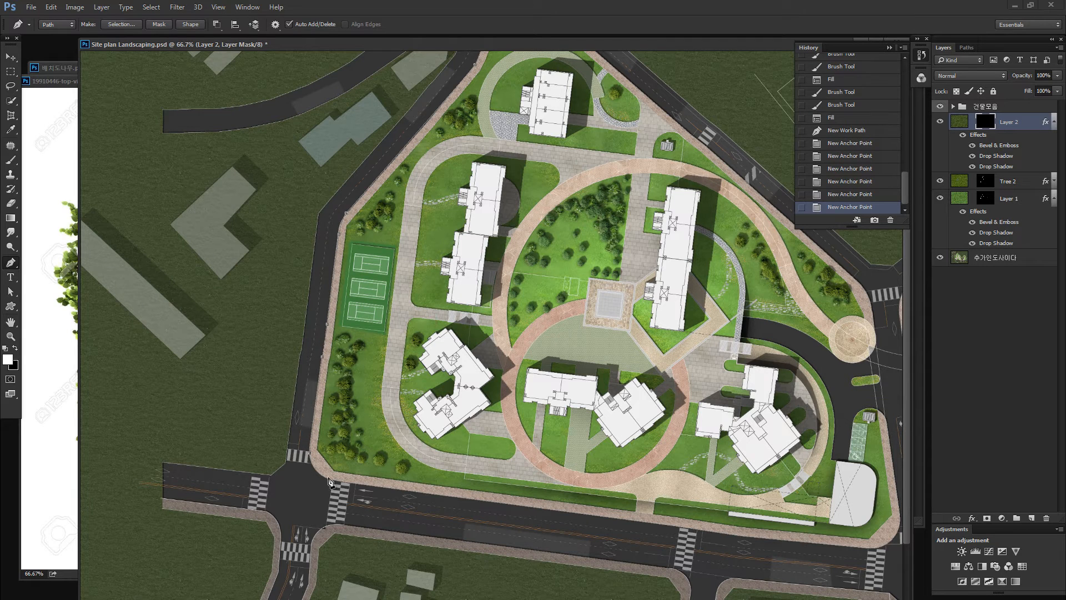
Extend the path along the southern sidewalk, around the southeast corner and up the eastern sidewalk to near the site entrance.
click(393, 490)
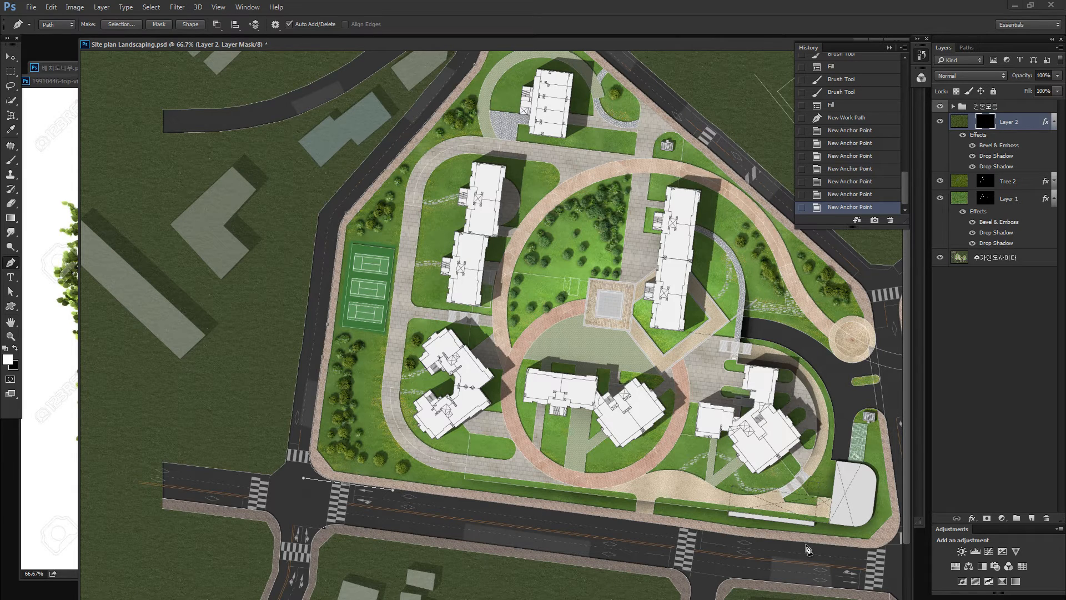
click(665, 530)
click(728, 534)
scroll(686, 541, right, 4)
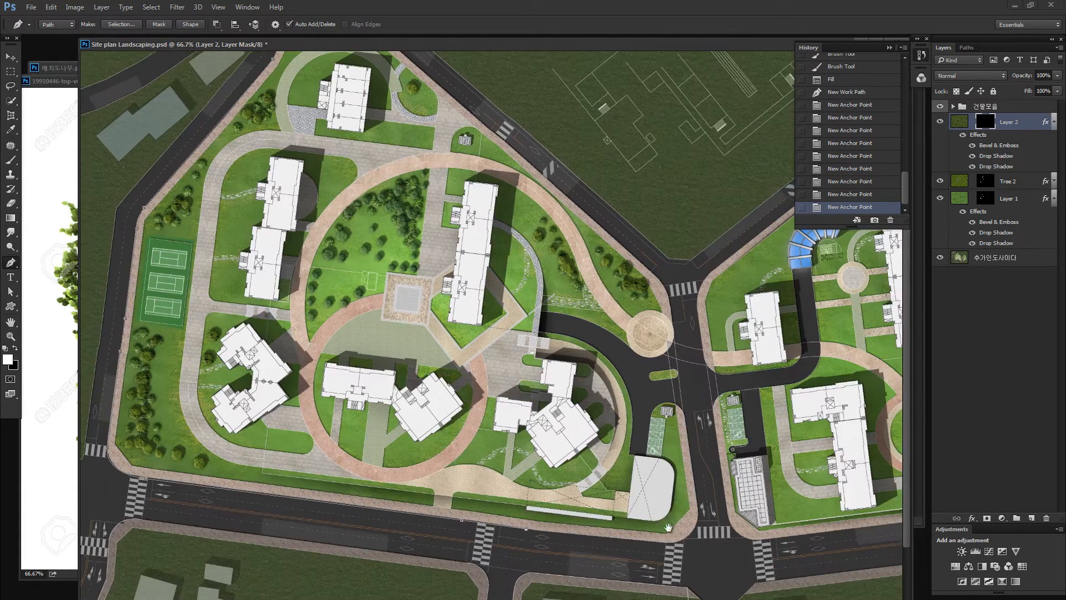
click(690, 534)
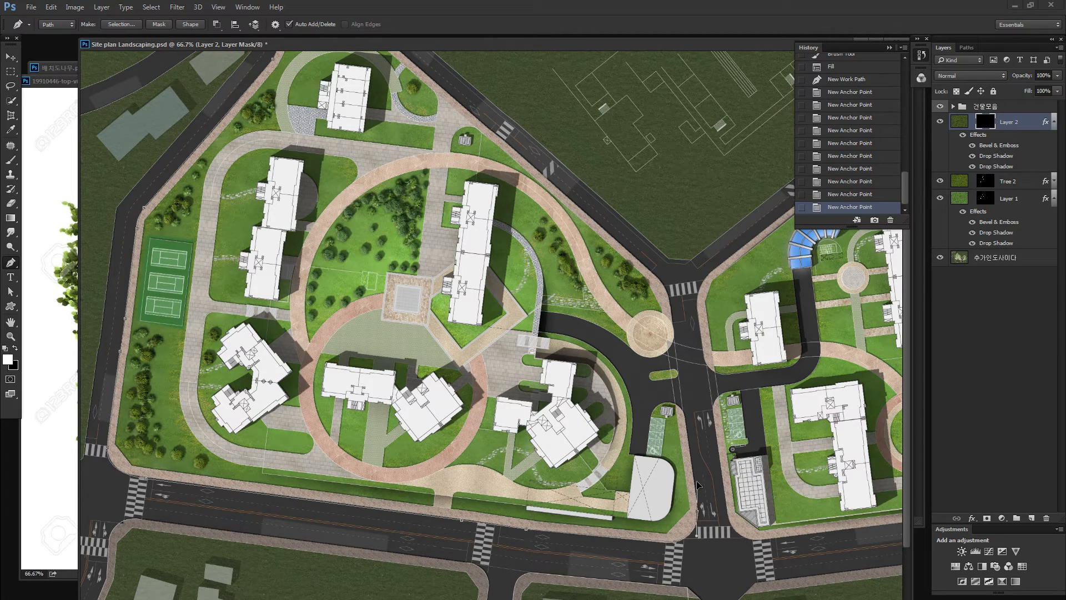
drag(697, 479, 696, 478)
click(687, 429)
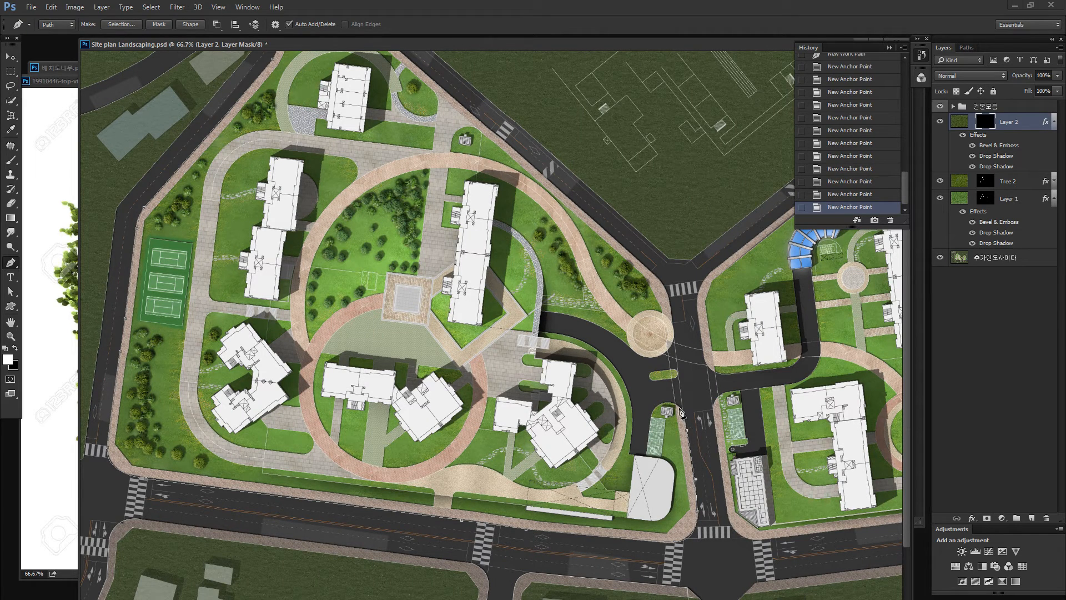
click(678, 408)
Stroke the sidewalk path with the 35 px tree brush on Layer 2's mask.
drag(568, 206, 575, 236)
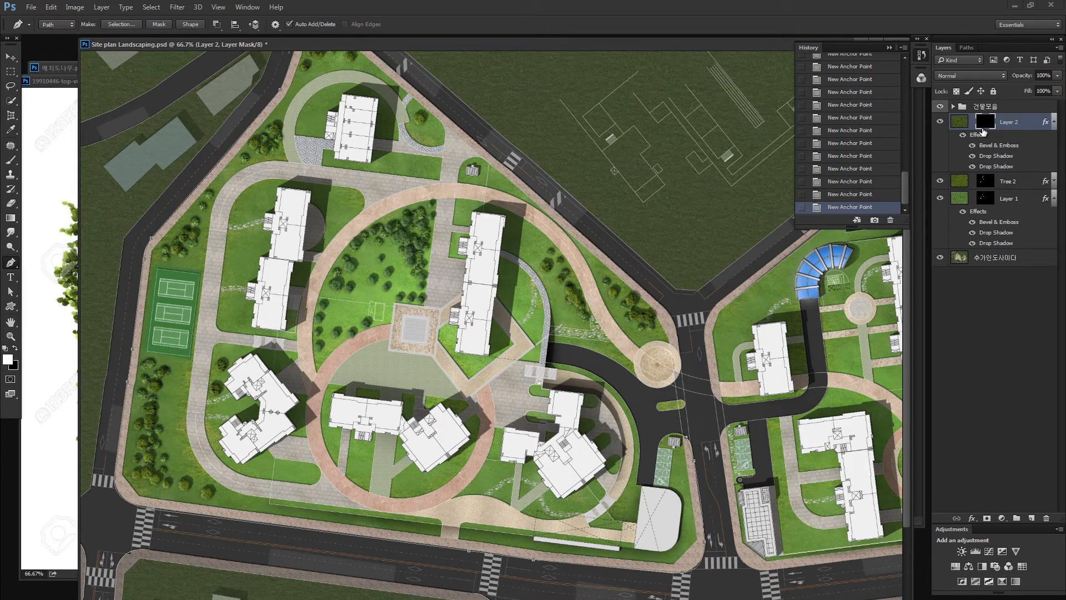
key(b)
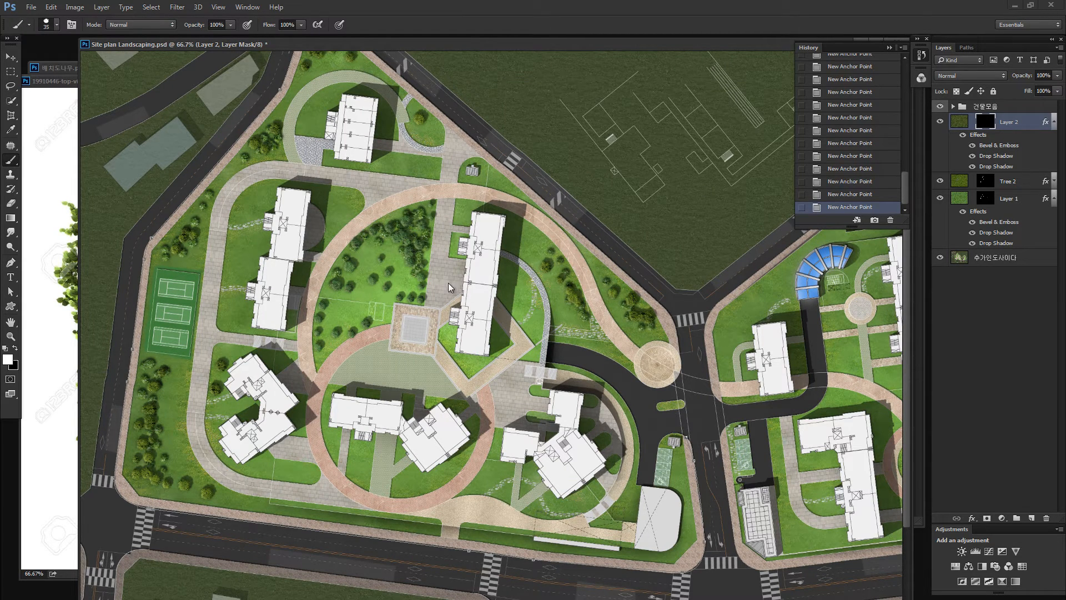
key(Return)
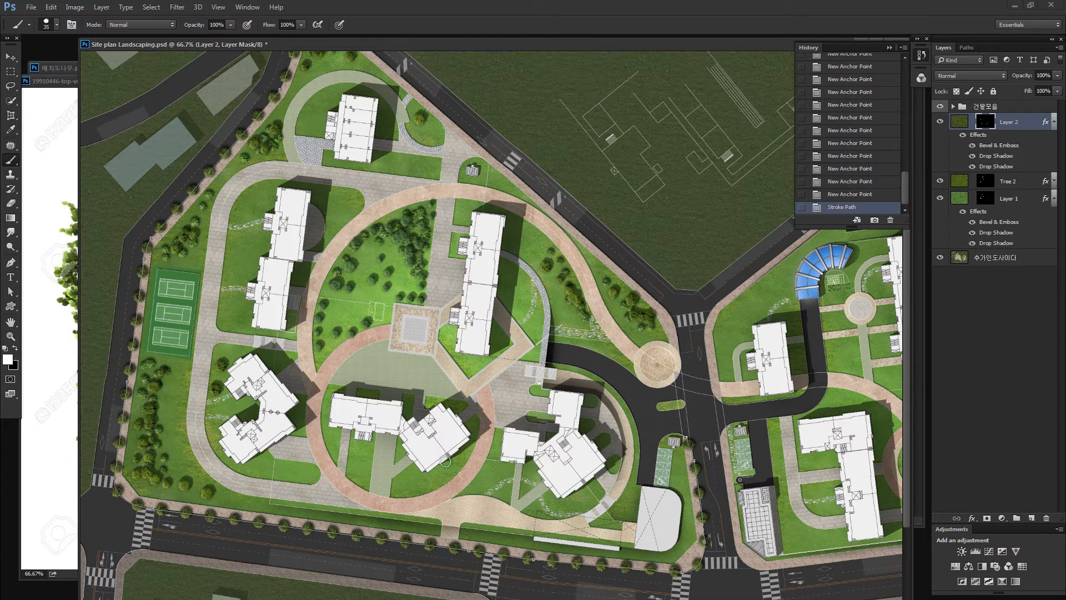
Hide the Tree 2 and Layer 1 layers and undo the path stroke.
click(939, 182)
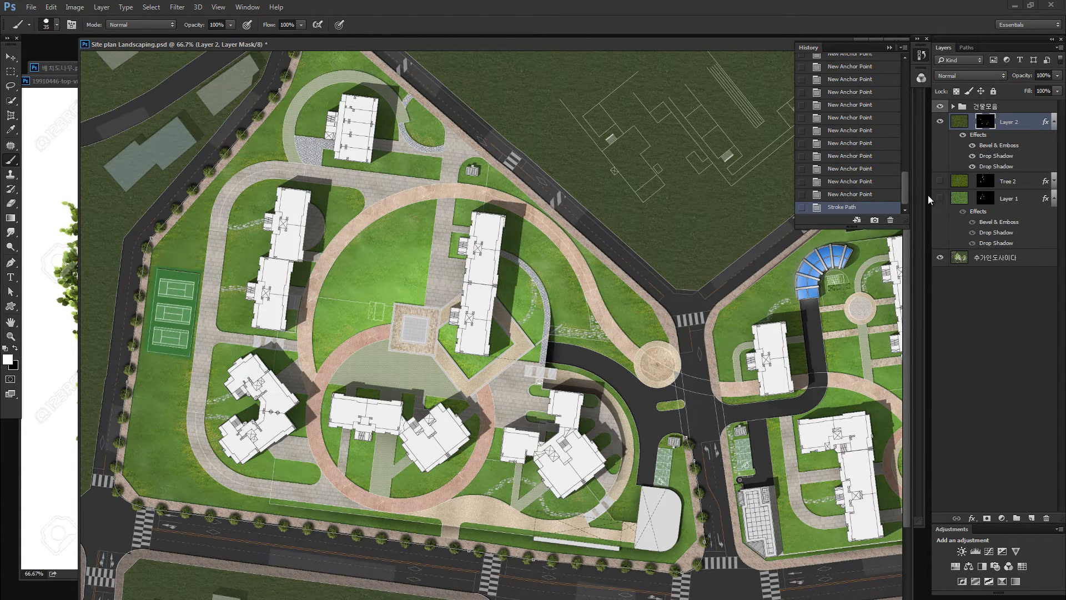
click(884, 195)
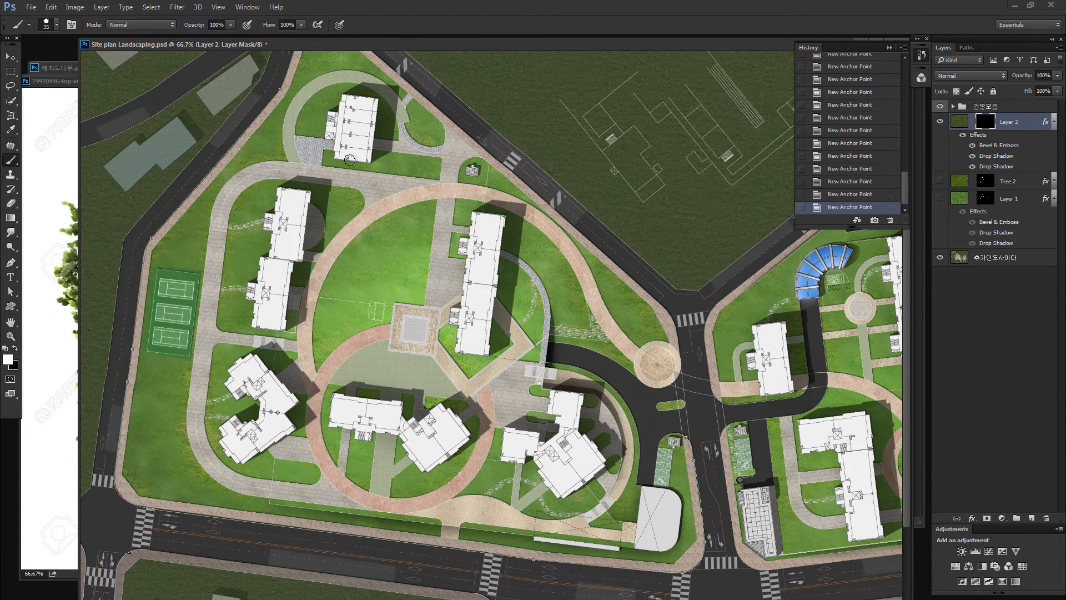
Check the foreground colour in the Color Picker without changing it, and return to the Brush tool.
click(8, 361)
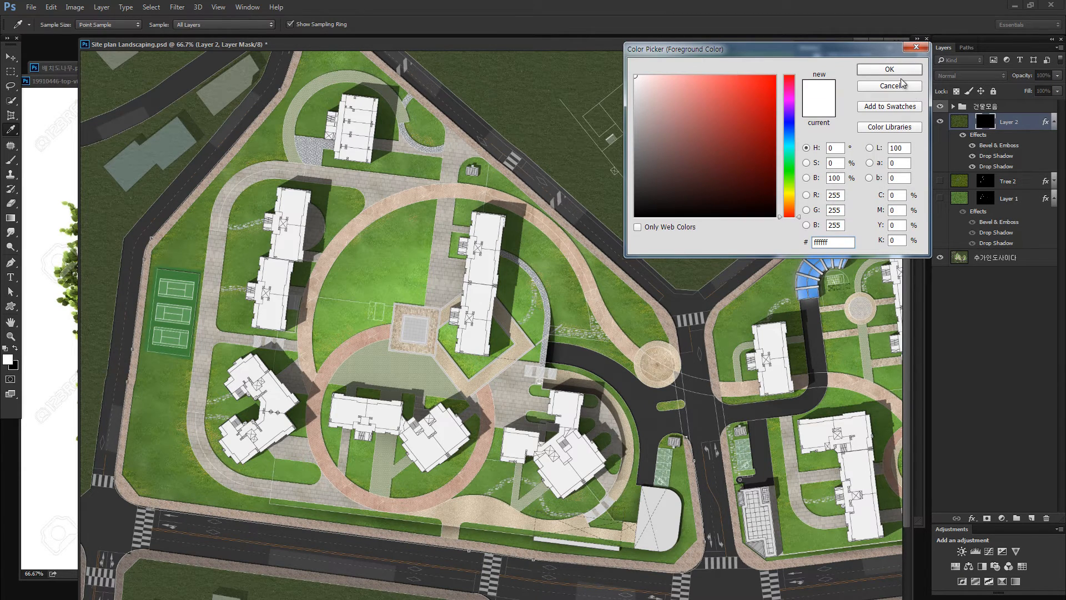
click(901, 83)
key(b)
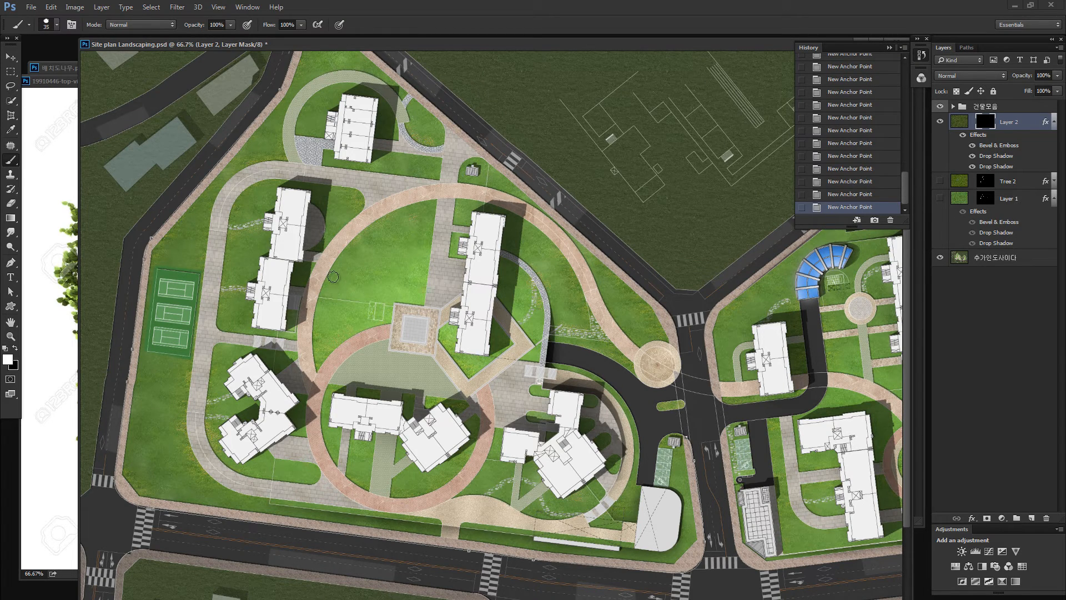
Stroke the existing sidewalk path again with the 35 px tree brush on Layer 2's mask and inspect the tree row.
key(Return)
mouse_move(363, 203)
mouse_down()
mouse_move(400, 215)
mouse_move(408, 287)
mouse_up()
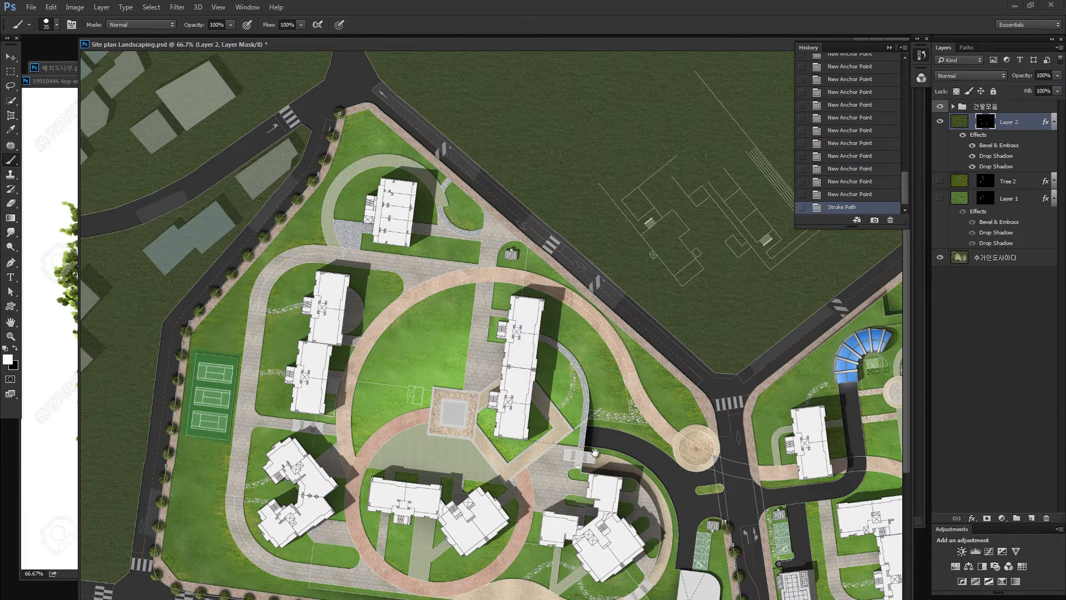
drag(594, 451, 541, 322)
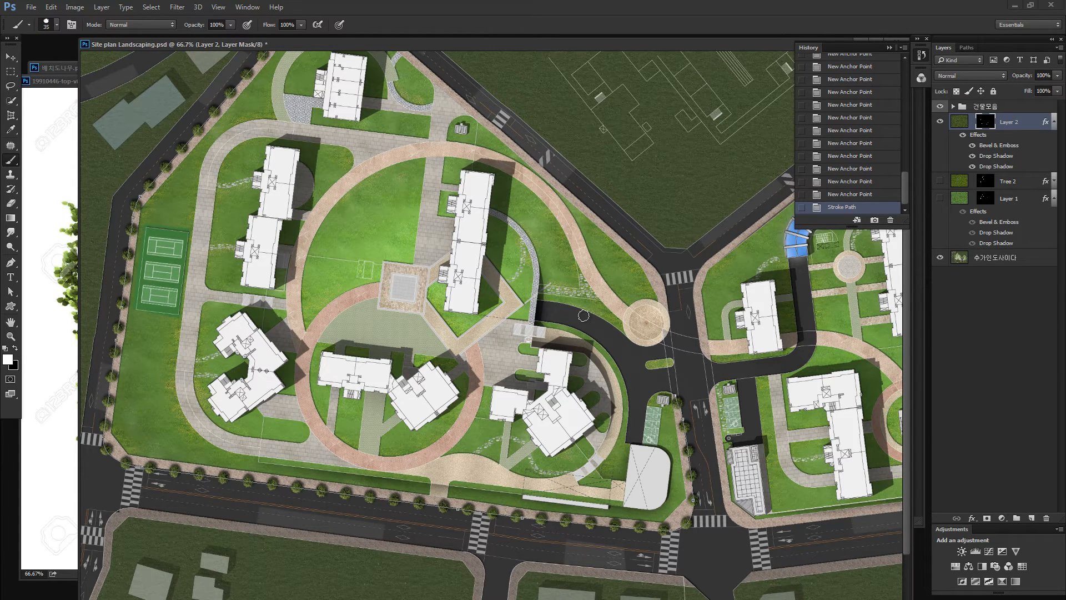
drag(618, 382, 652, 474)
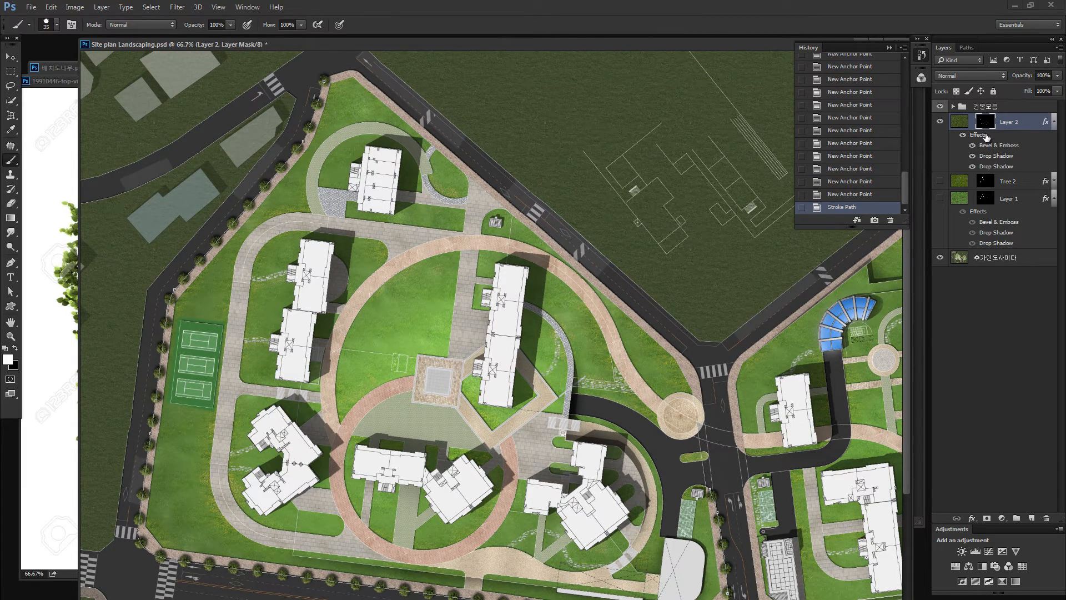
Fill Layer 2's mask with black and delete the existing sidewalk path.
key(ctrl+BackSpace)
key(p)
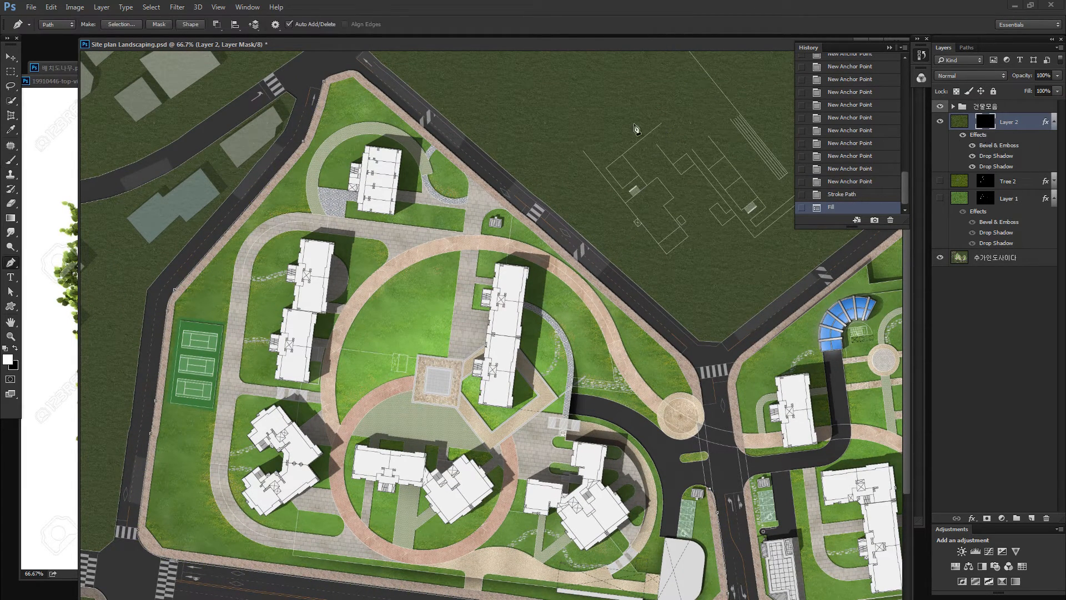
drag(391, 131, 392, 123)
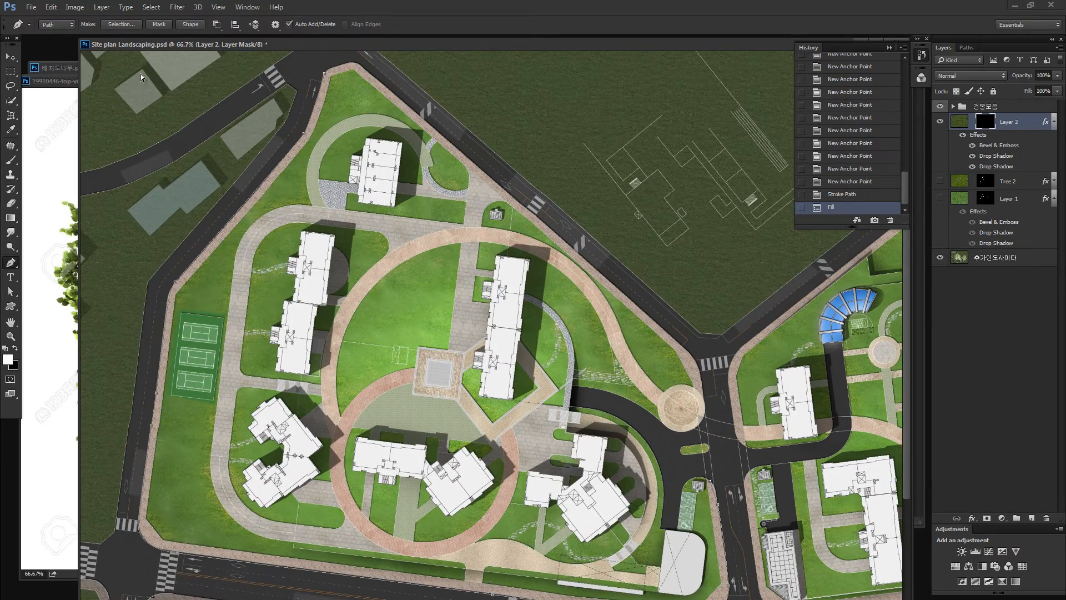
drag(141, 74, 892, 585)
drag(543, 438, 574, 504)
key(Delete)
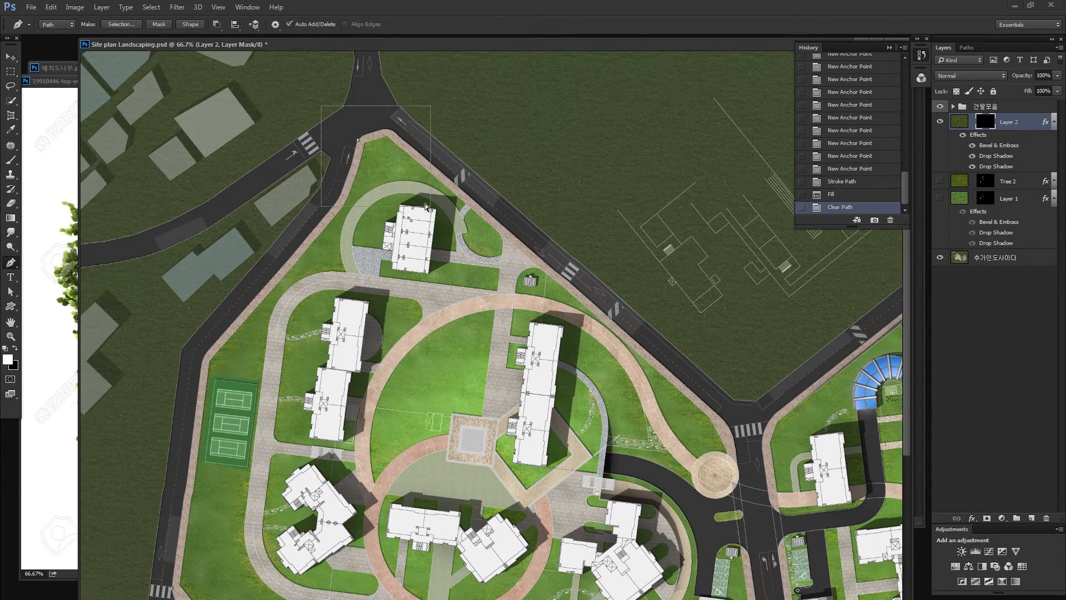
key(Delete)
Draw a short curved path with the Pen tool around the sidewalk's corner at the site's northern tip.
key(z)
drag(356, 141, 387, 170)
key(p)
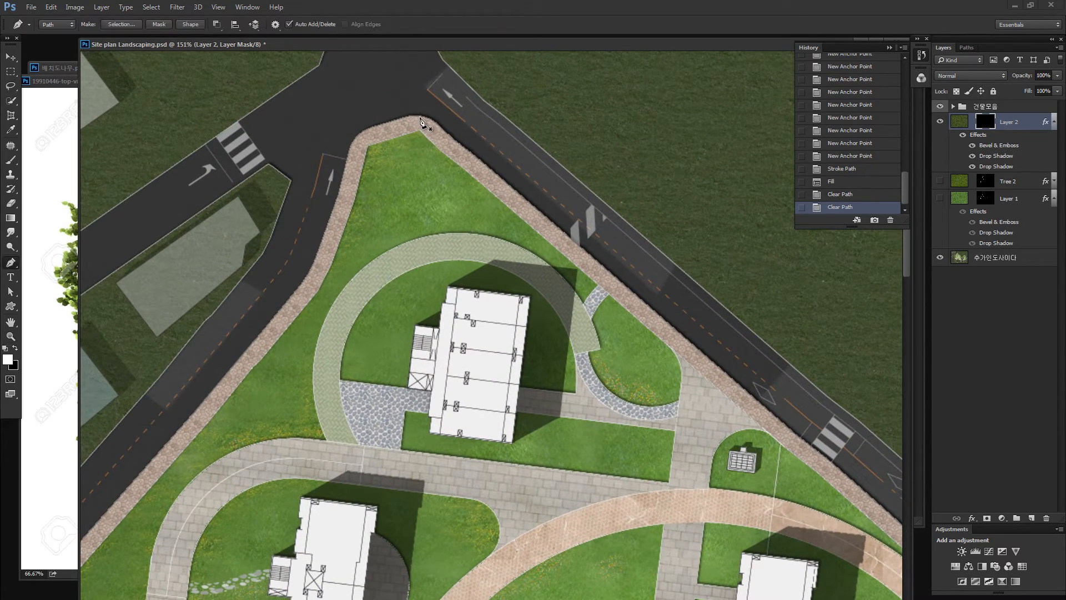
click(375, 125)
drag(344, 176, 340, 188)
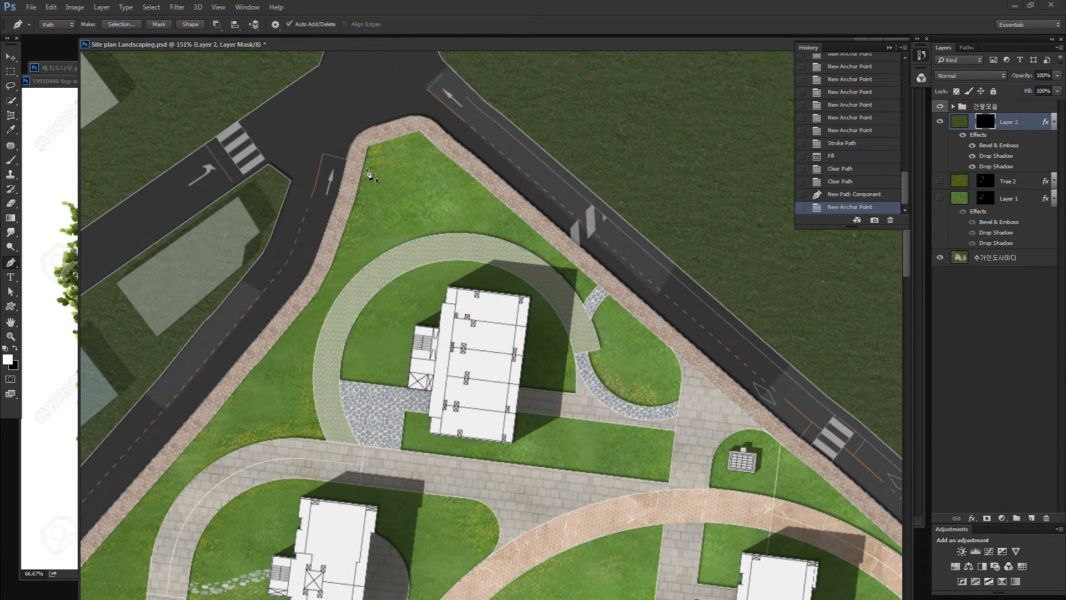
Draw a separate path component down the northwest sidewalk, ending just before the bend above the tennis courts.
click(342, 193)
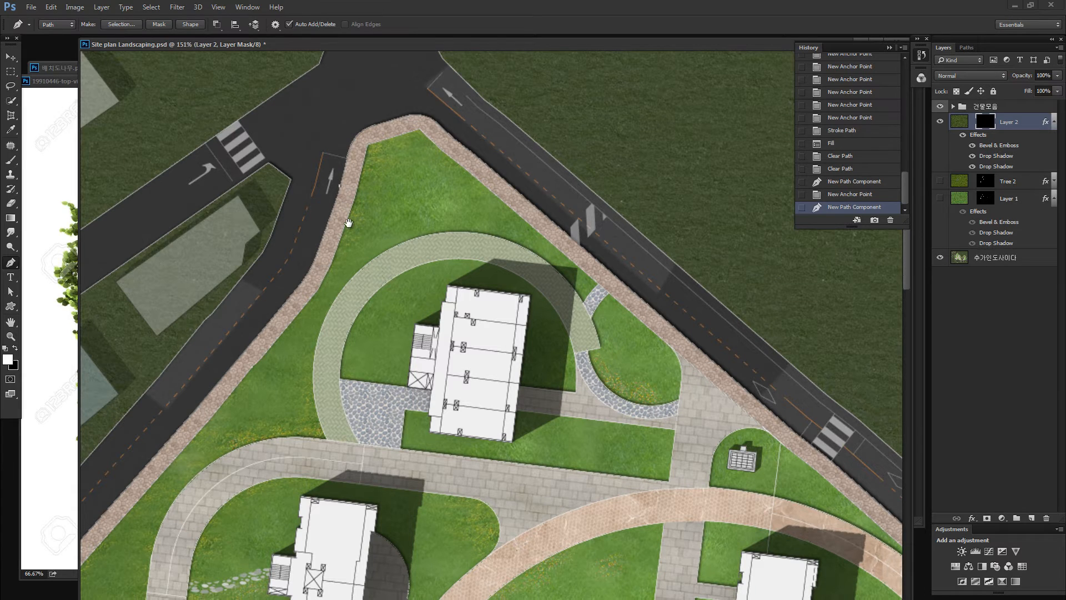
scroll(329, 244, down, 2)
scroll(329, 244, left, 1)
click(332, 238)
scroll(332, 239, down, 2)
scroll(332, 239, left, 2)
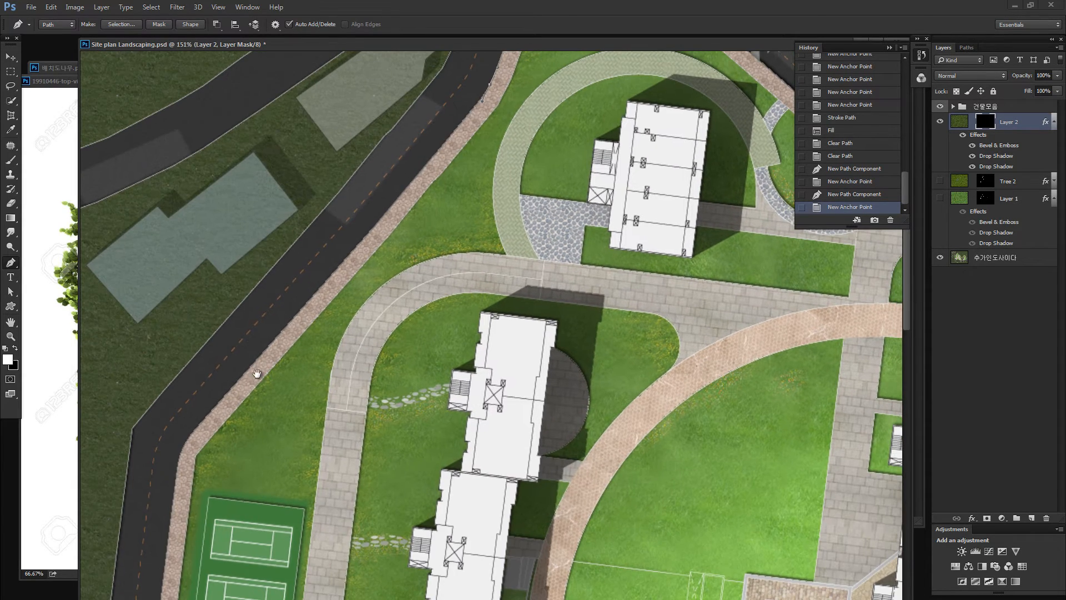
click(238, 387)
scroll(237, 387, down, 2)
scroll(237, 388, left, 2)
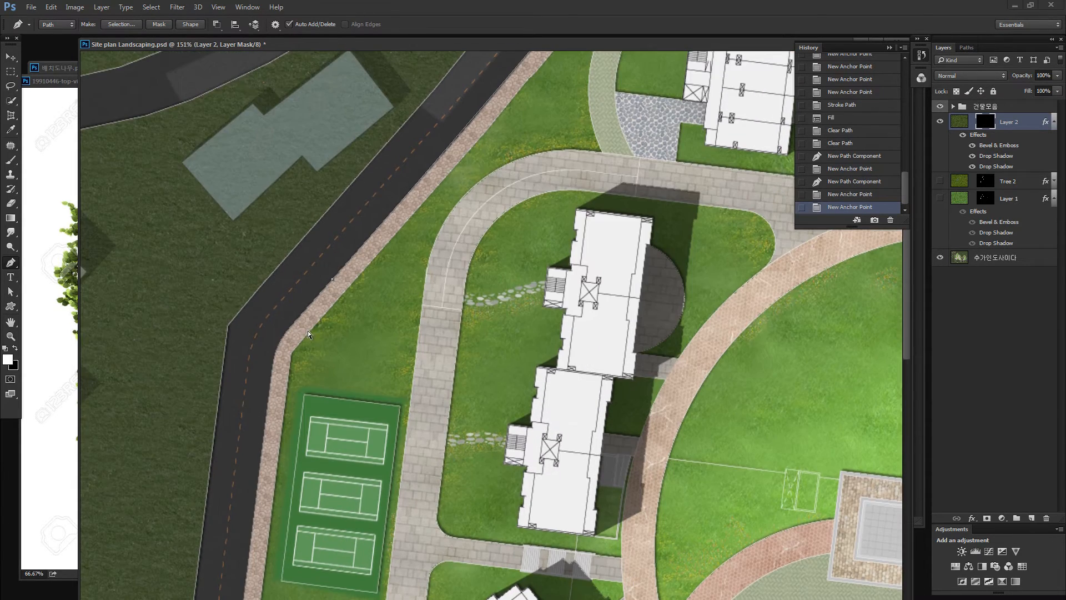
Draw another path component around the bend by the tennis courts and down the western sidewalk to the southwest crosswalk.
click(309, 305)
scroll(287, 358, down, 2)
scroll(287, 358, left, 2)
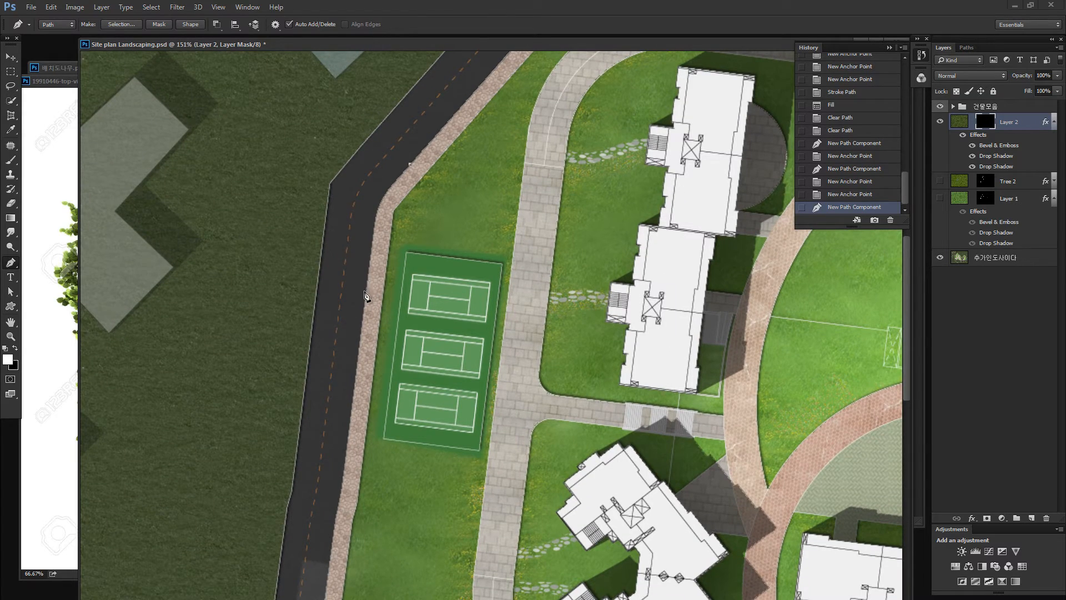
drag(364, 289, 378, 176)
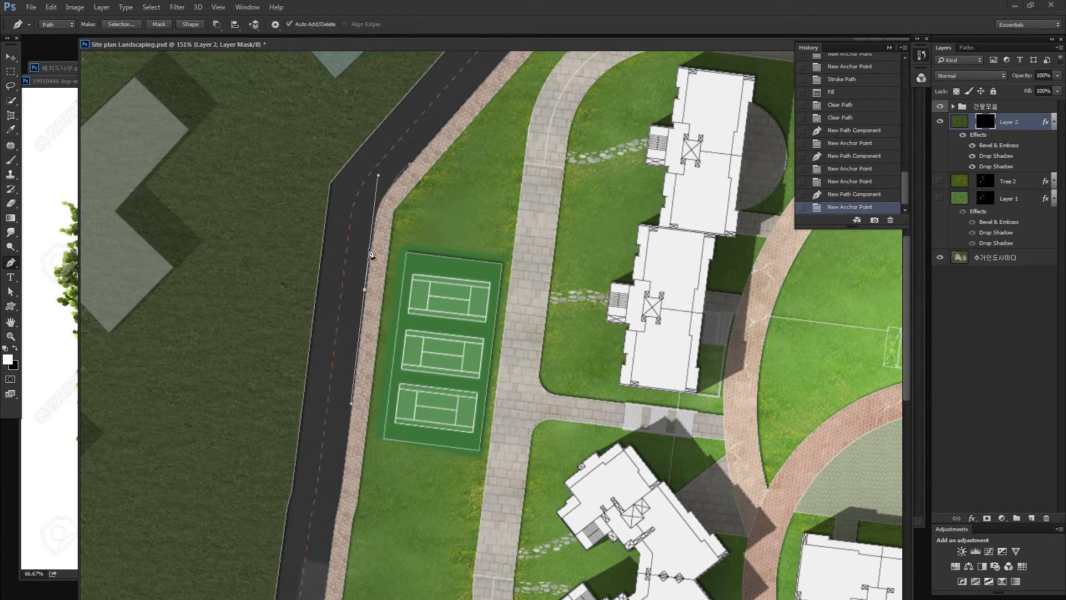
click(371, 234)
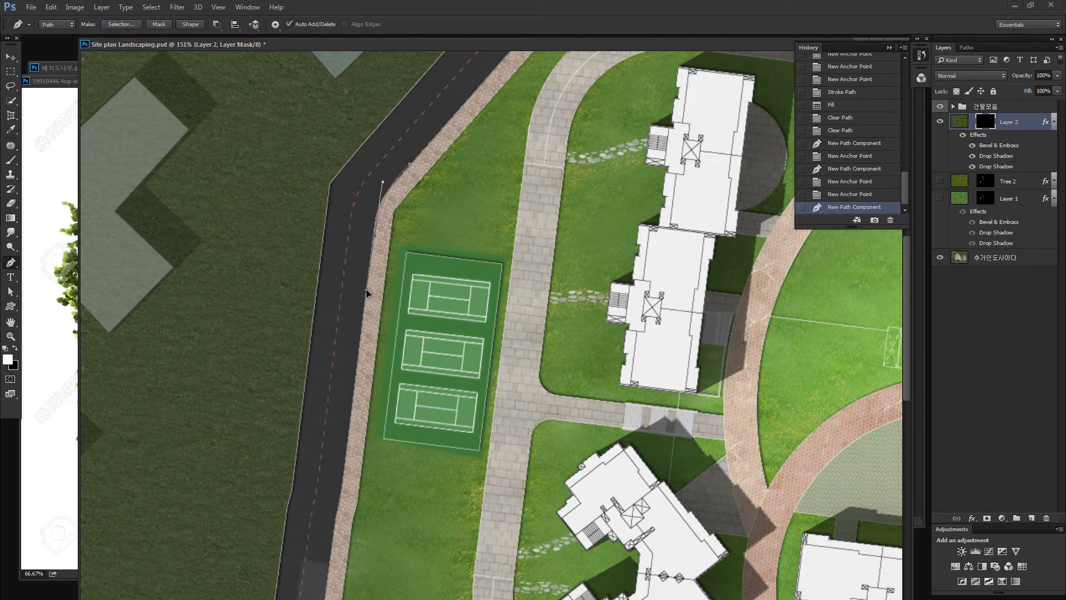
drag(366, 289, 366, 289)
drag(351, 462, 389, 253)
click(378, 275)
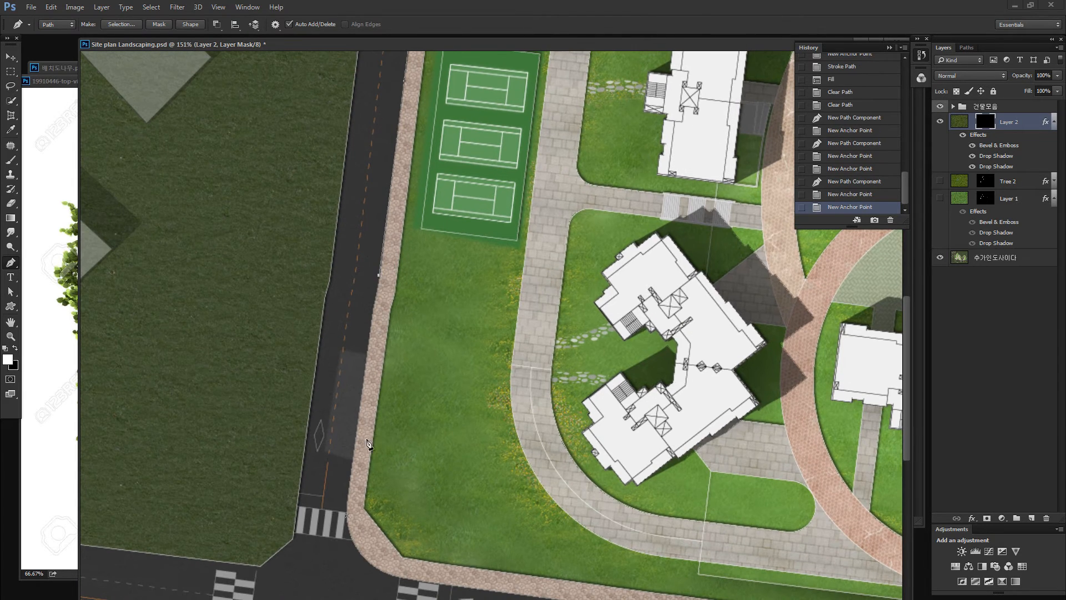
click(347, 513)
ctrl+click(411, 481)
Draw two path components along the southern sidewalk, starting past the southwest crosswalk and leaving a gap at the middle crosswalk.
drag(363, 480, 229, 293)
click(268, 388)
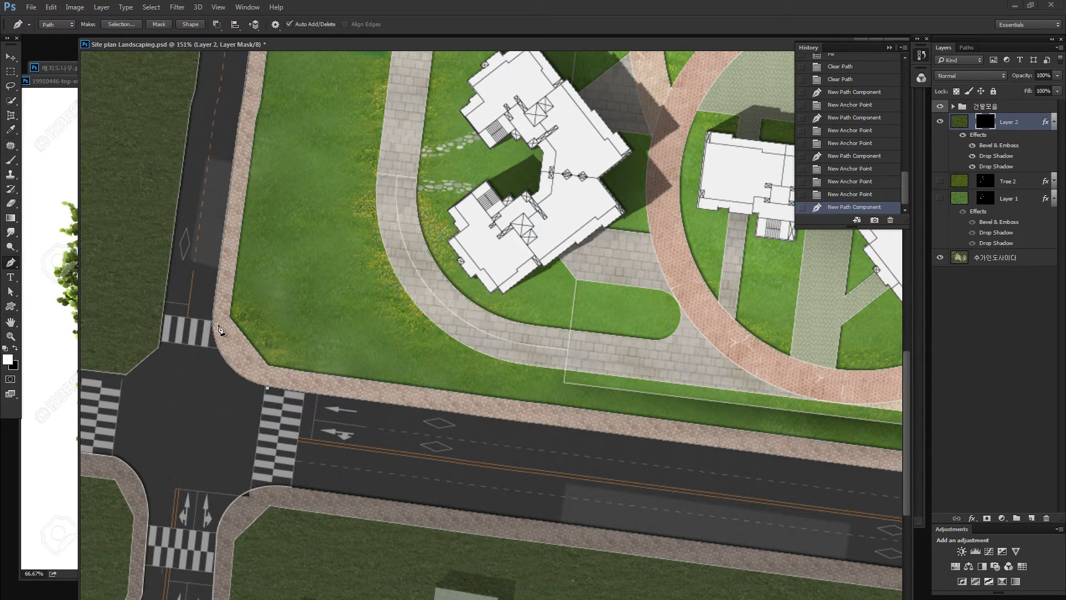
key(ctrl+z)
click(309, 392)
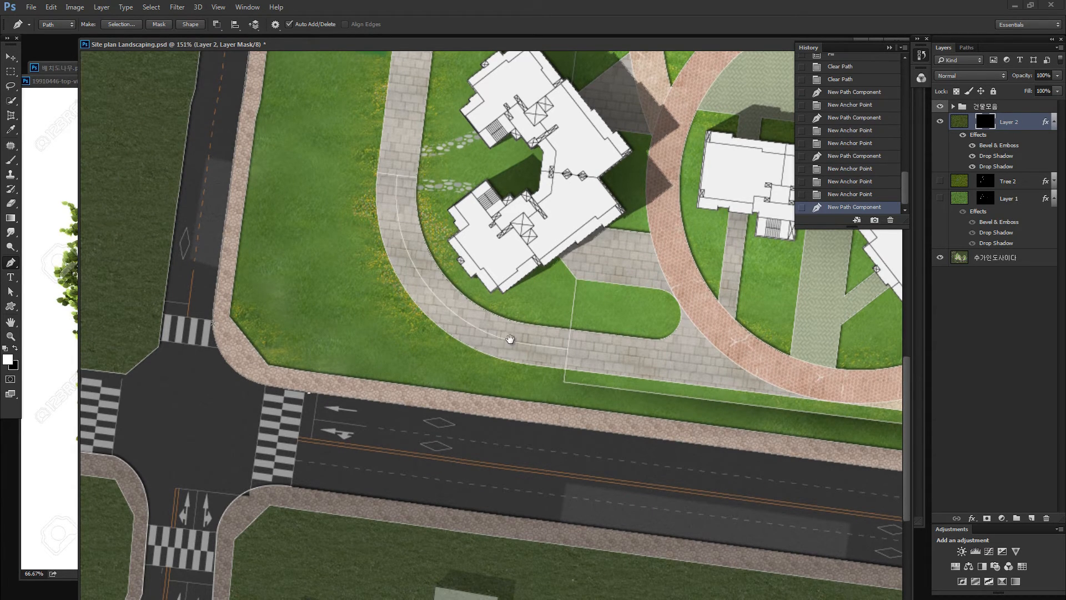
drag(510, 337, 75, 234)
click(612, 388)
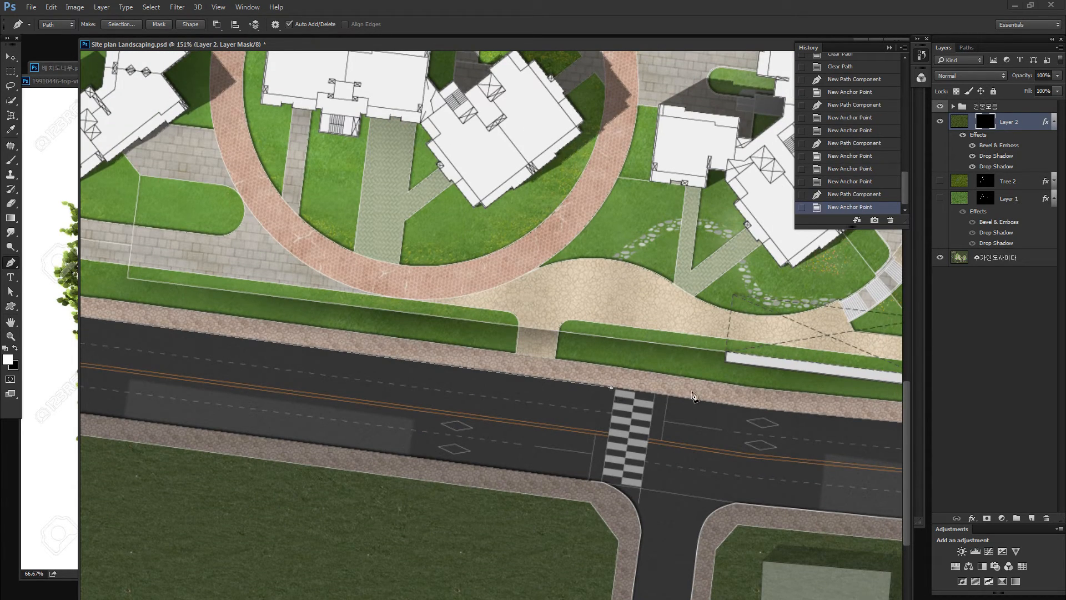
click(661, 395)
drag(671, 373, 499, 399)
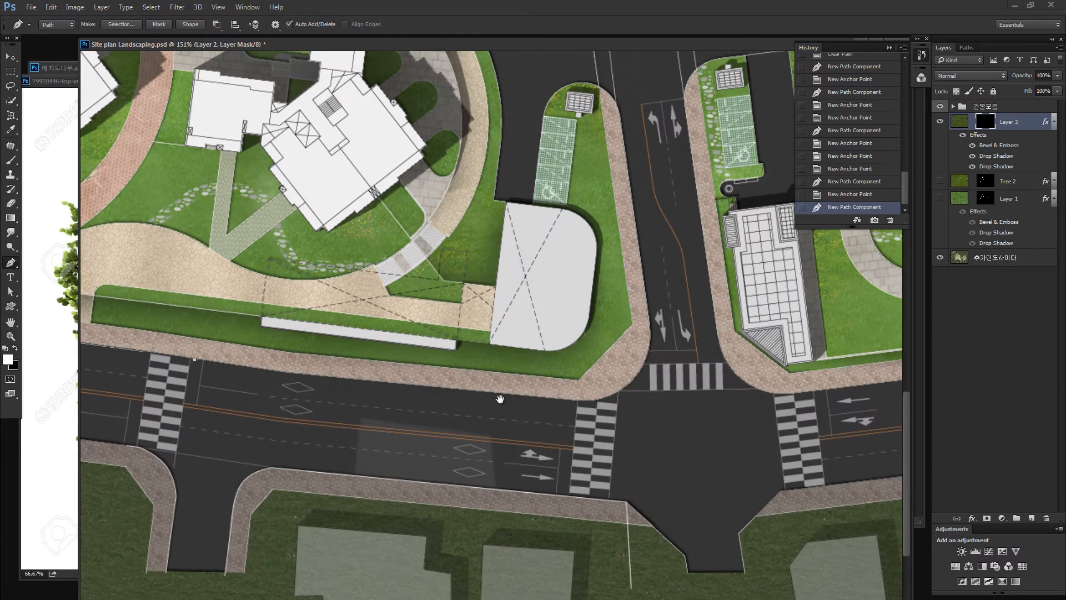
click(576, 400)
Draw separate path components up the eastern sidewalk from the southeast crosswalk to near the site entrance.
click(650, 355)
scroll(651, 355, up, 5)
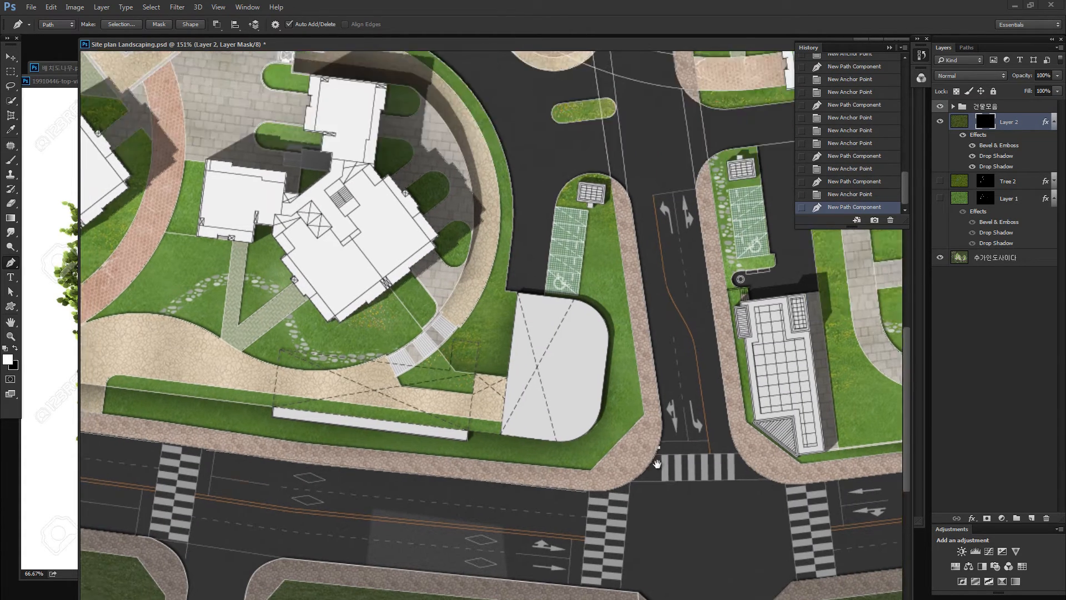
click(644, 335)
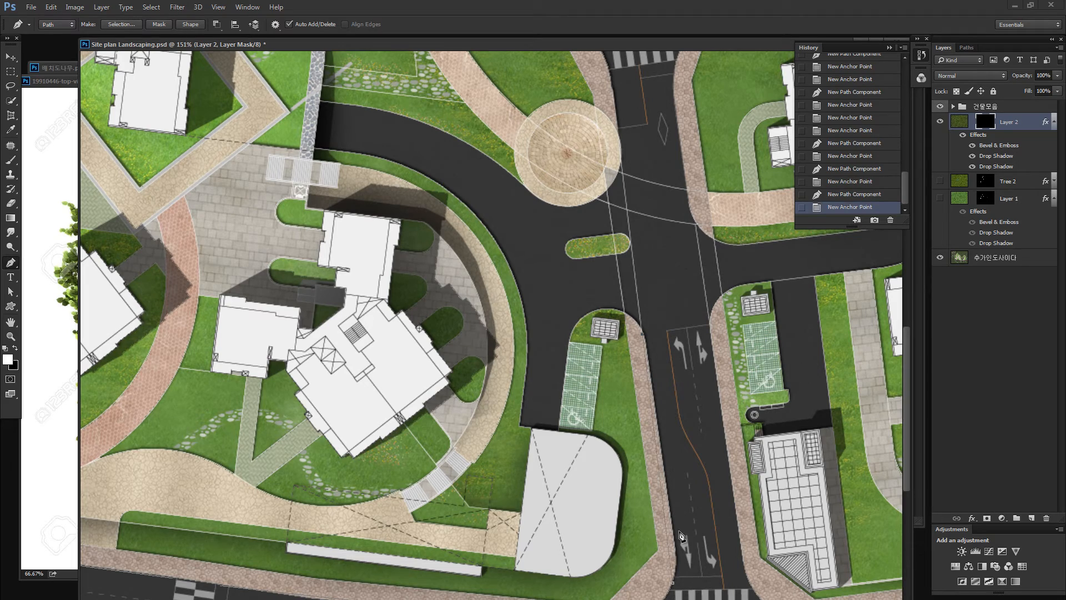
drag(674, 529, 666, 488)
click(667, 487)
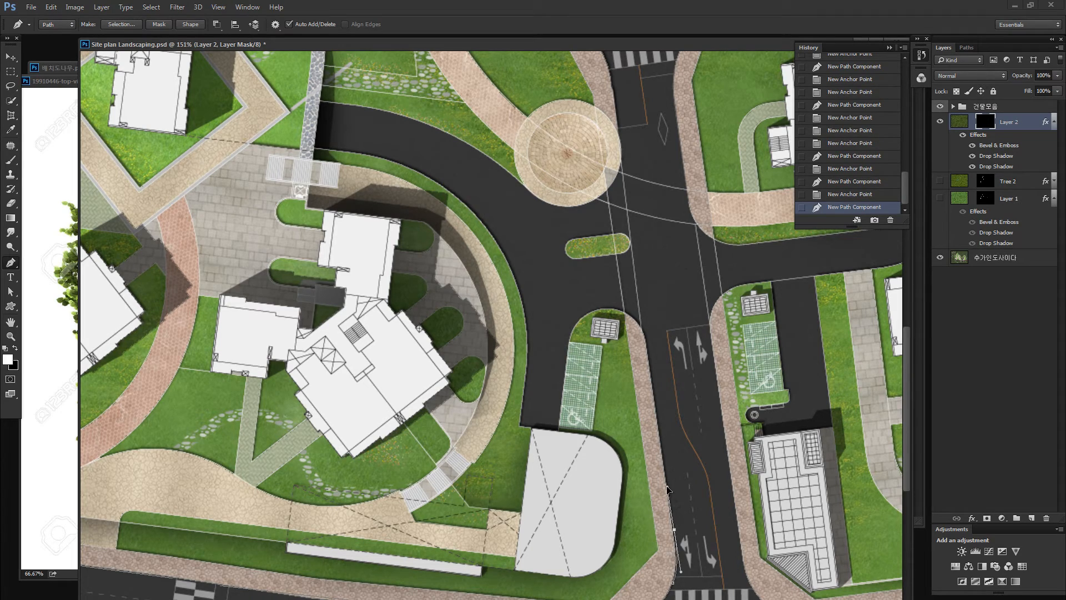
click(646, 343)
Stroke the segmented sidewalk path with the 35 px tree brush on Layer 2's mask.
key(ctrl+minus)
key(ctrl+minus)
key(ctrl+minus)
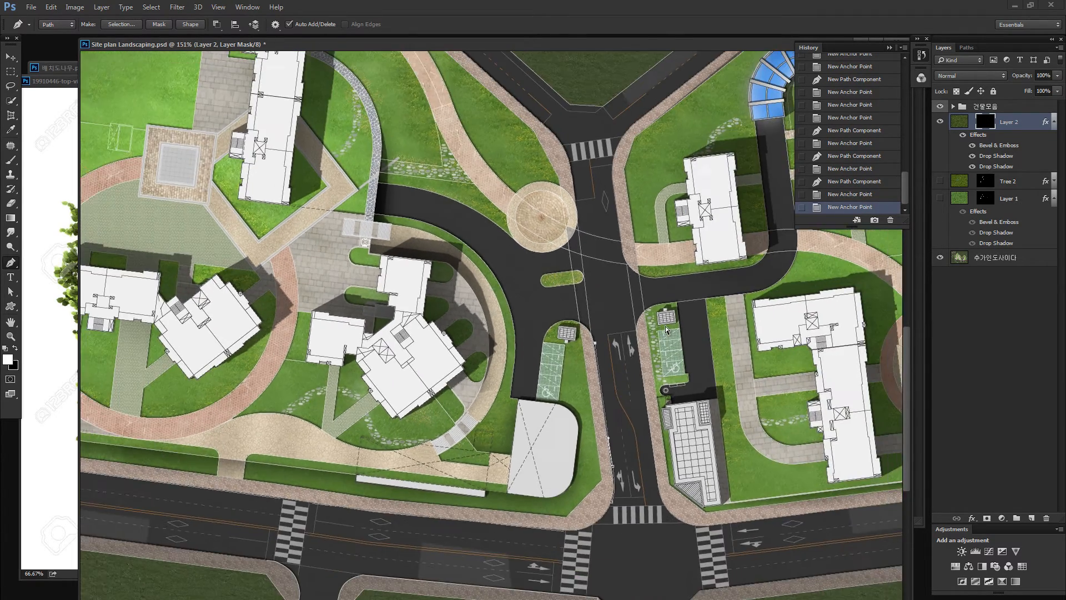
key(ctrl+minus)
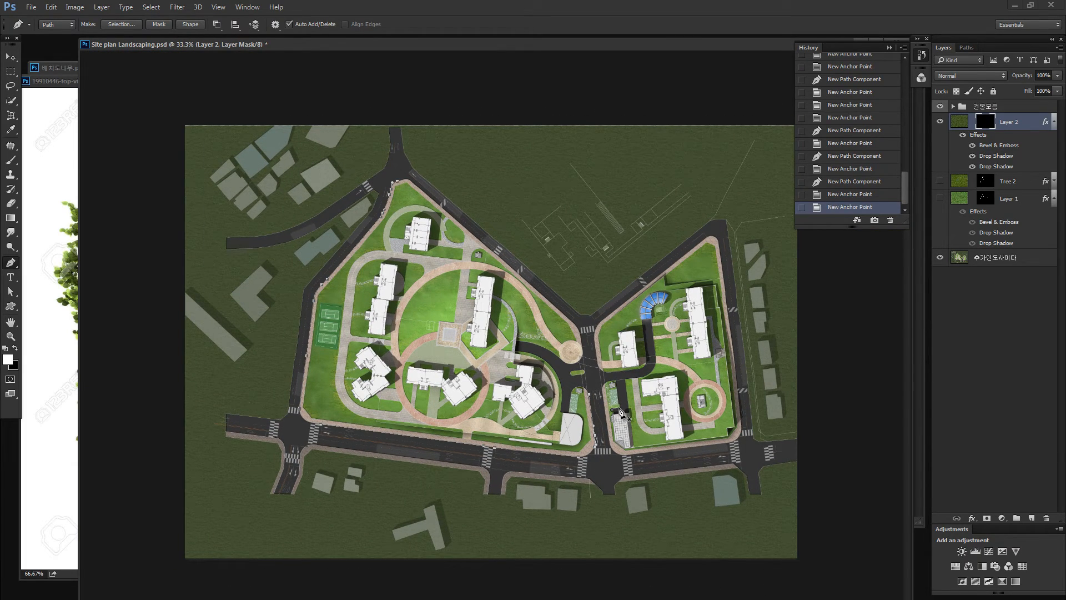
key(b)
key(Return)
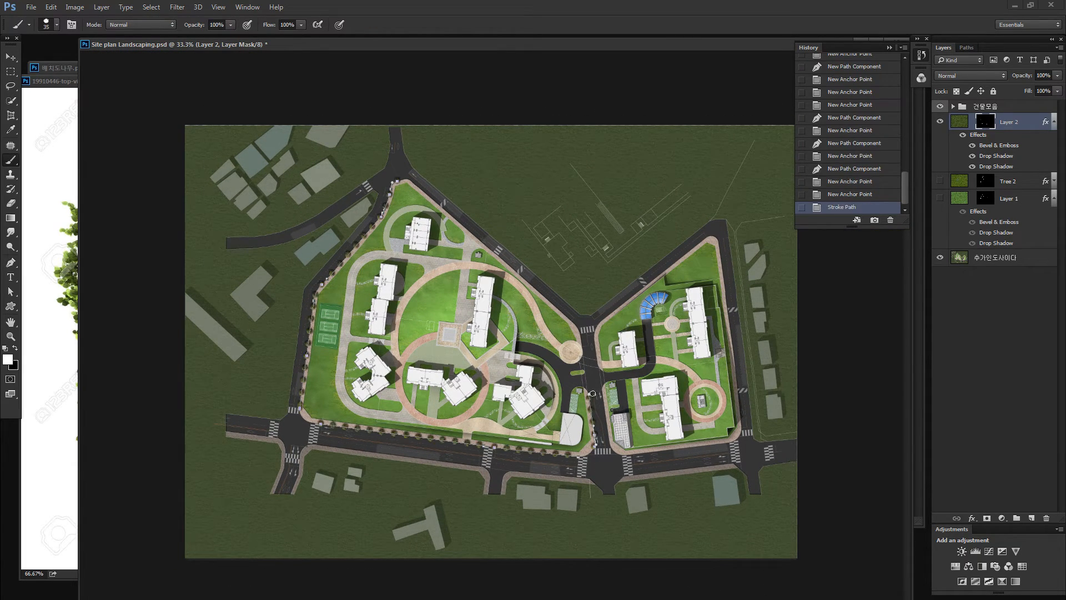
Mask out the overlapping trees beside the southwest crosswalk with black and paint a single tree on the sidewalk there in white.
key(z)
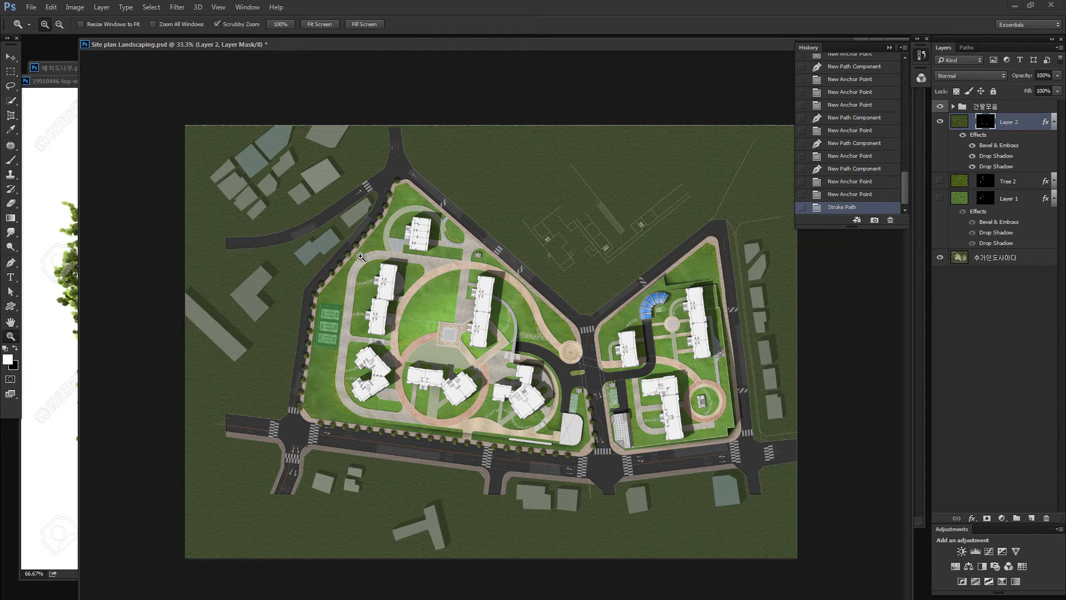
mouse_move(407, 209)
mouse_down()
mouse_move(428, 206)
mouse_move(460, 250)
mouse_move(489, 333)
mouse_move(502, 433)
mouse_up()
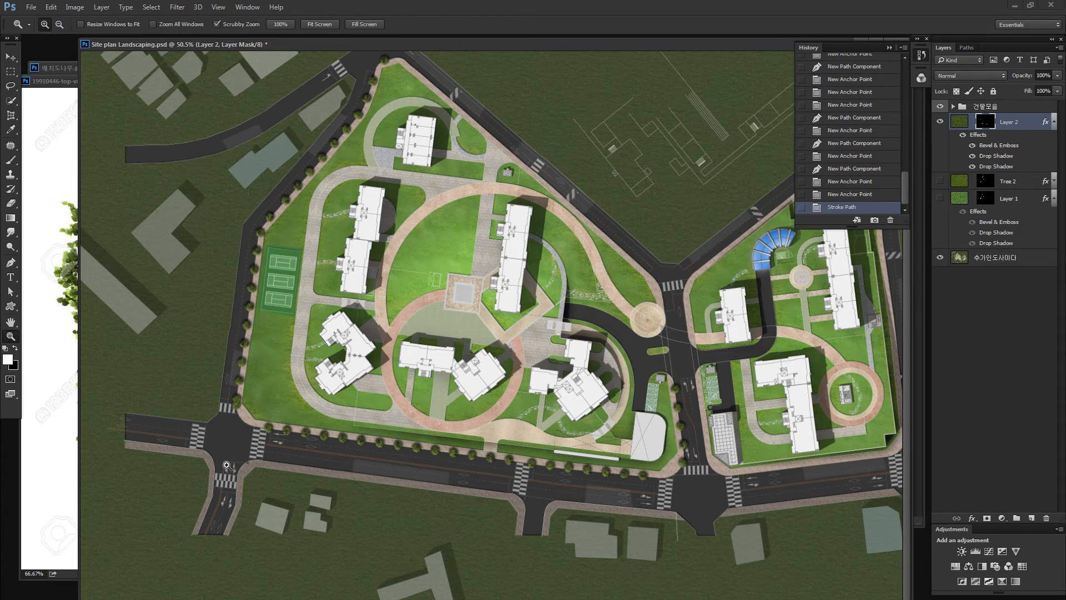
drag(248, 399, 330, 399)
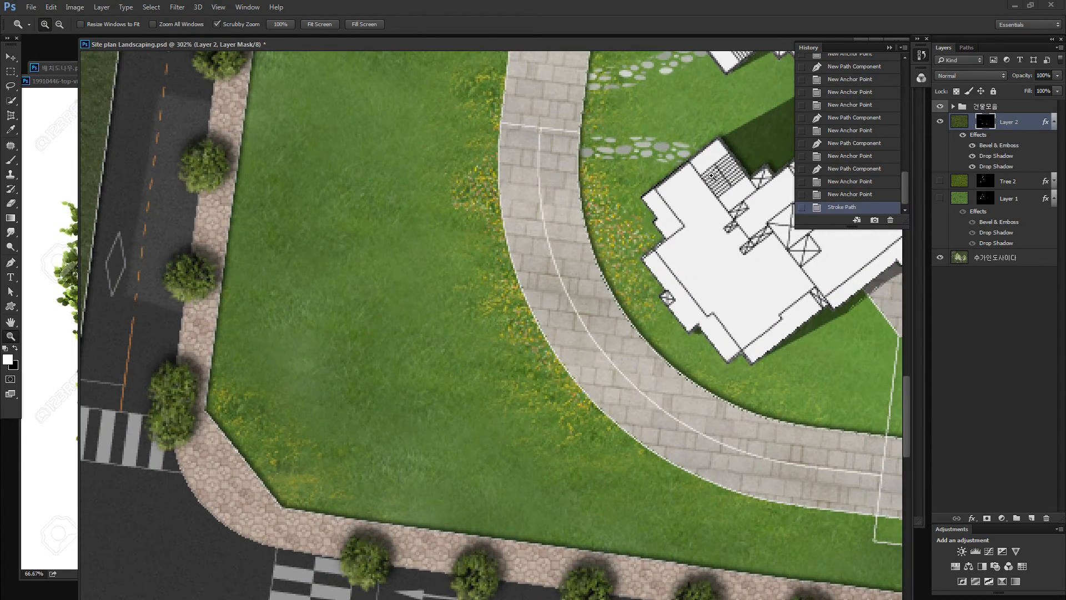
key(m)
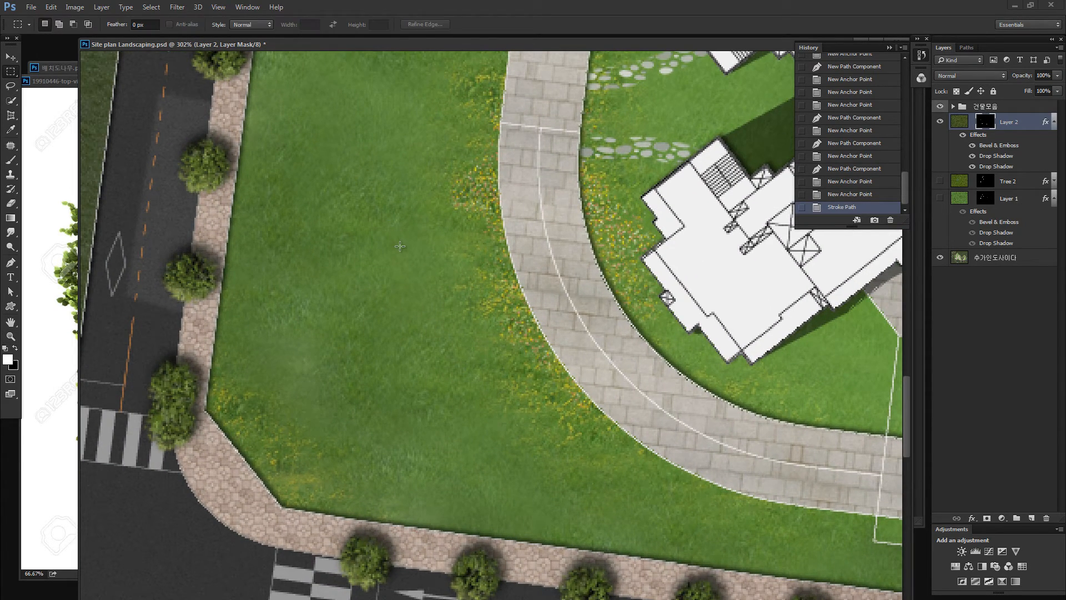
drag(387, 285, 507, 248)
key(b)
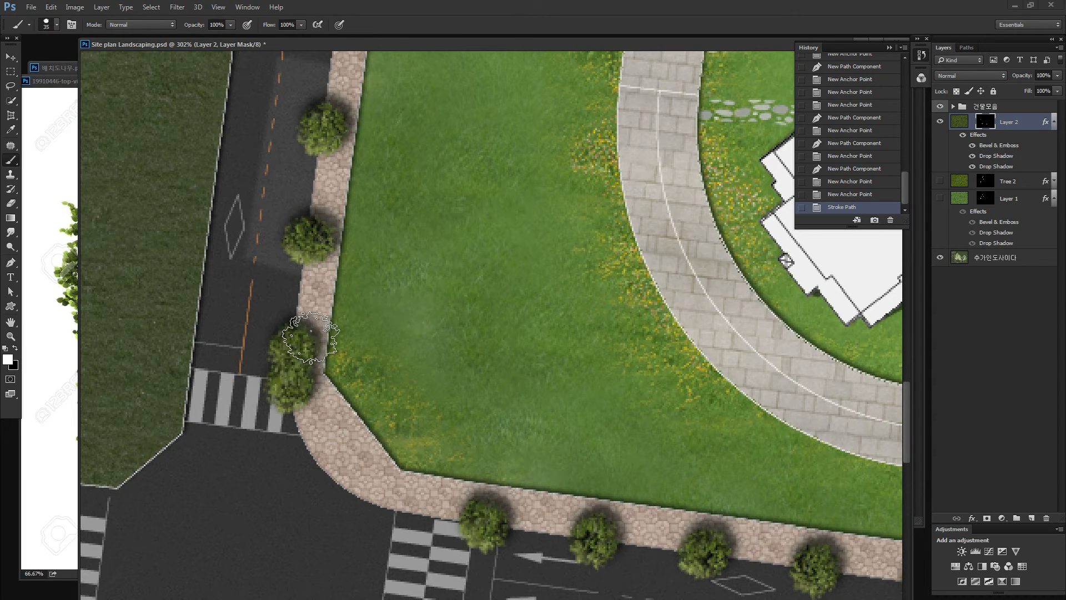
key(x)
mouse_move(298, 331)
mouse_down()
mouse_move(307, 364)
mouse_move(282, 344)
mouse_move(265, 350)
mouse_move(283, 382)
mouse_move(316, 399)
mouse_up()
key(x)
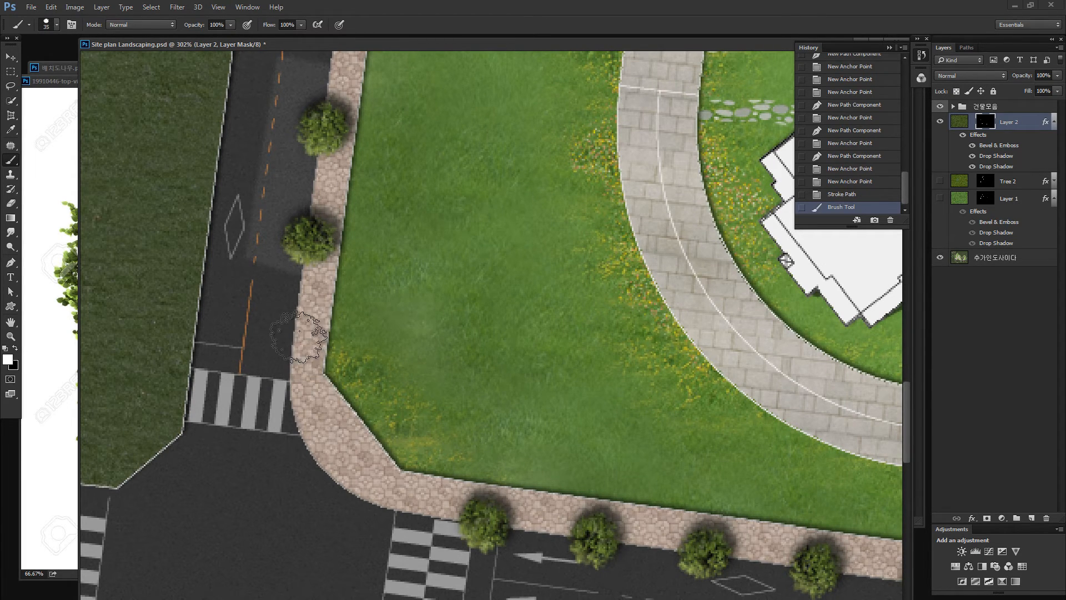
drag(291, 334, 302, 355)
Check the tree row along the southern sidewalk and clear all street trees by filling Layer 2's mask with black.
mouse_move(649, 435)
mouse_down()
mouse_move(614, 361)
mouse_move(617, 319)
mouse_move(367, 306)
mouse_up()
key(z)
drag(759, 407, 290, 402)
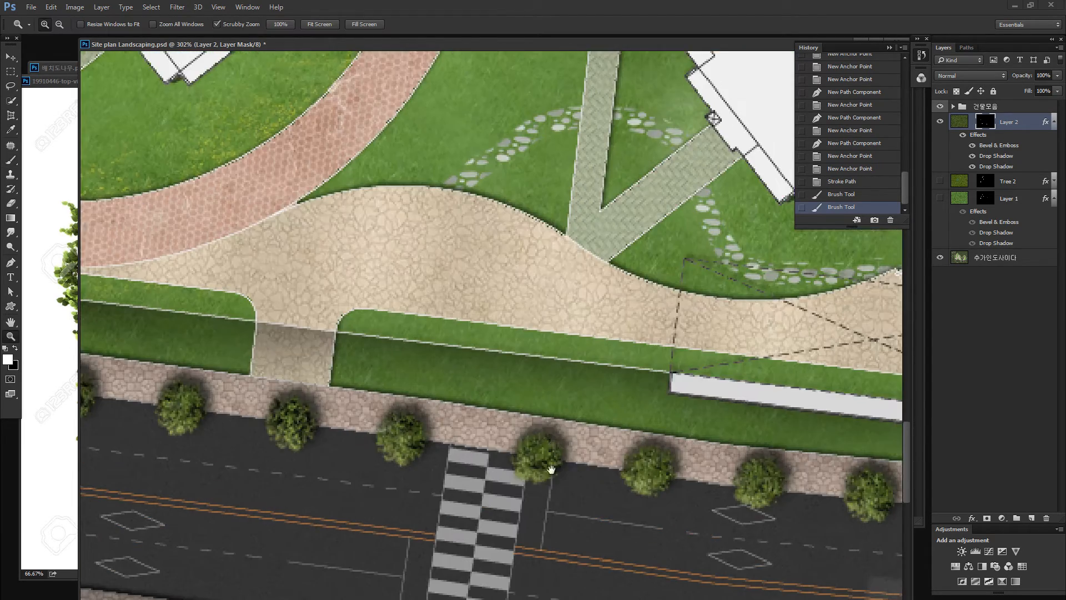
key(ctrl+minus)
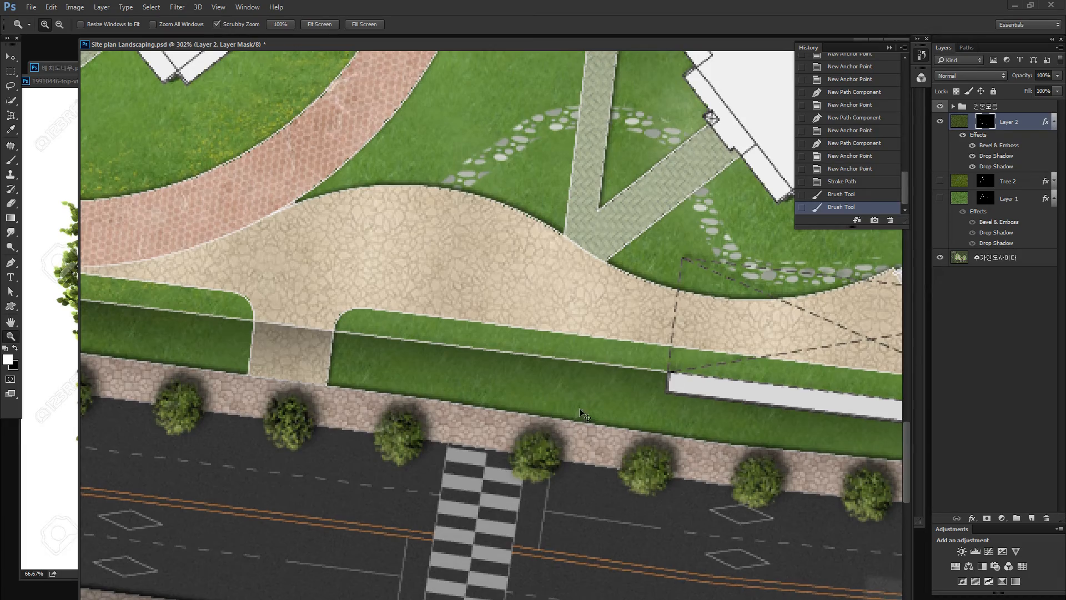
key(ctrl+minus)
key(ctrl+minus)
key(ctrl+minus)
key(ctrl+minus)
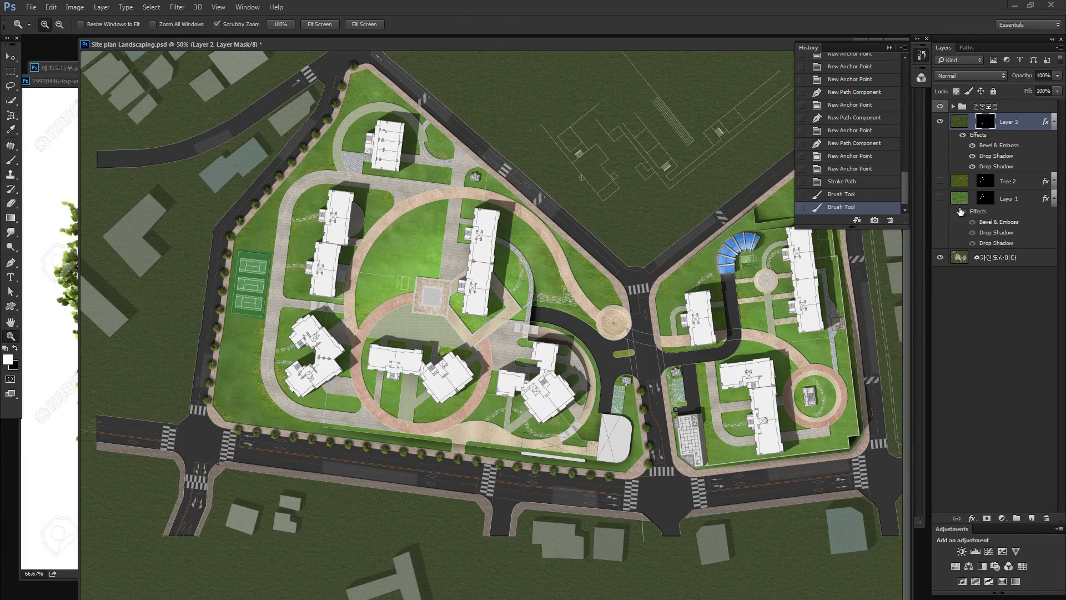
key(ctrl+BackSpace)
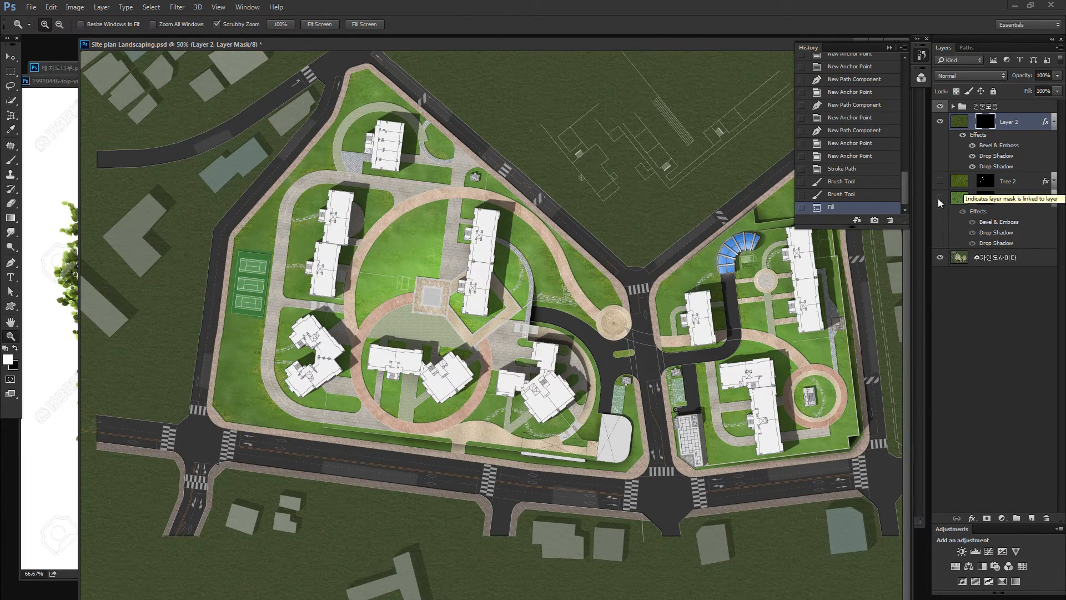
key(b)
mouse_move(448, 277)
mouse_down()
mouse_move(396, 388)
mouse_move(371, 300)
mouse_up()
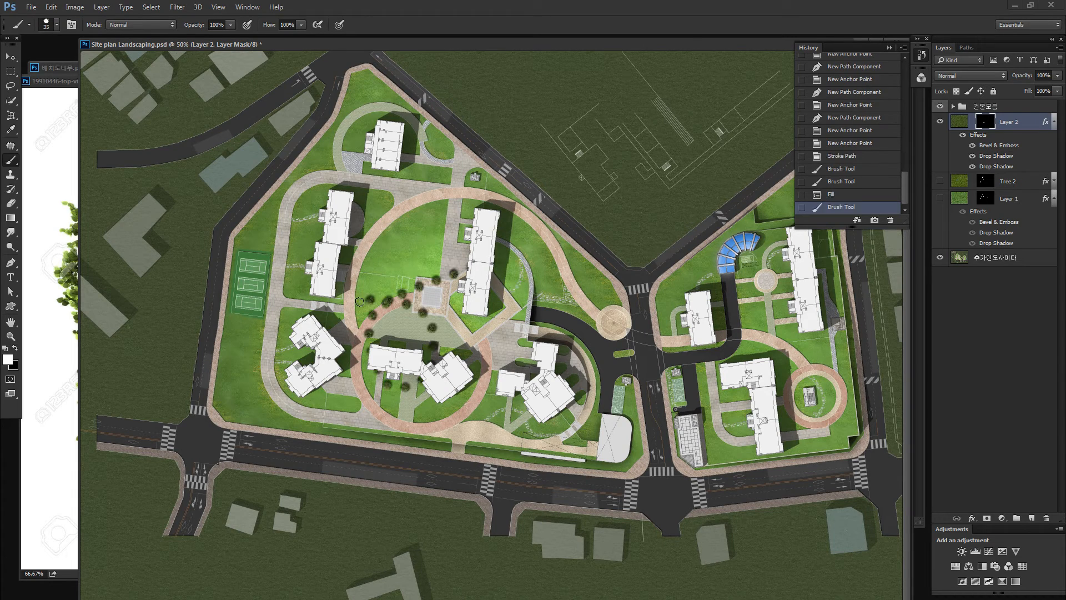
key(ctrl+z)
drag(289, 283, 464, 297)
key(ctrl+z)
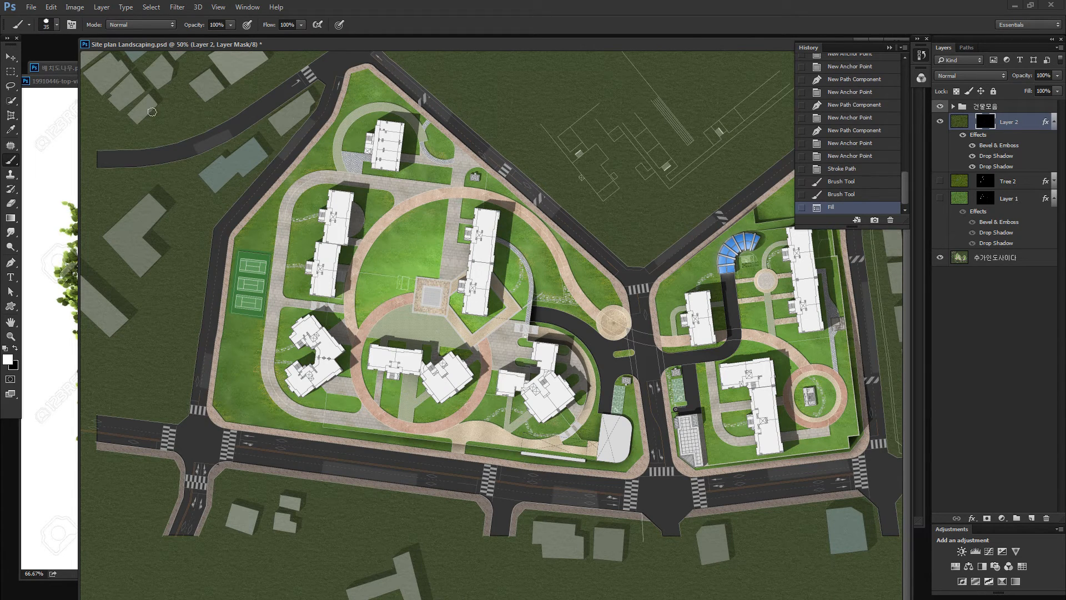
Set the tree brush's spacing to 220% and paint a test row along the southern lawn edge.
click(72, 24)
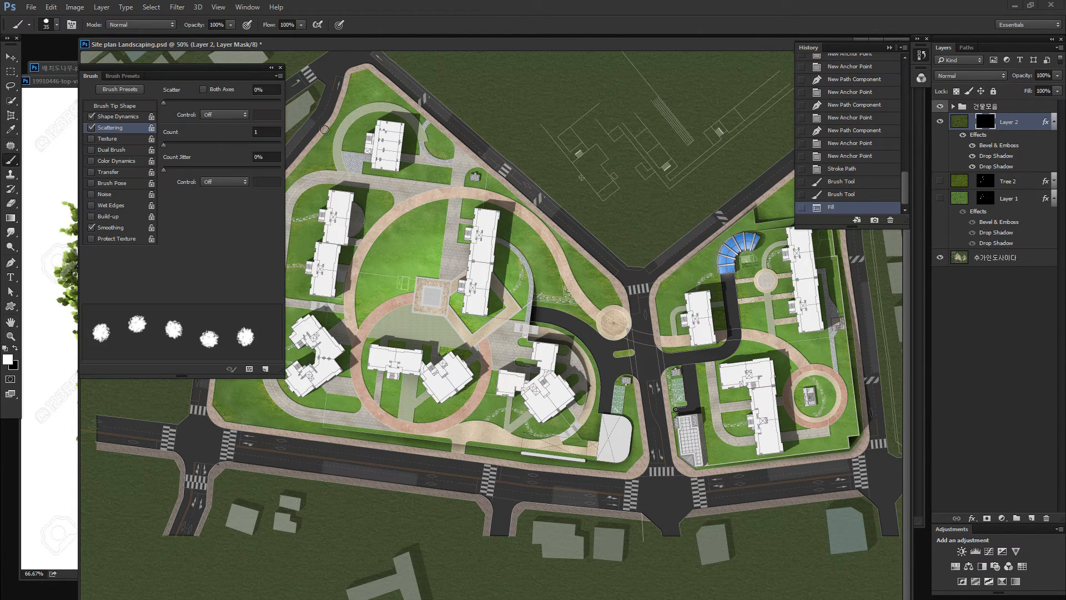
click(118, 117)
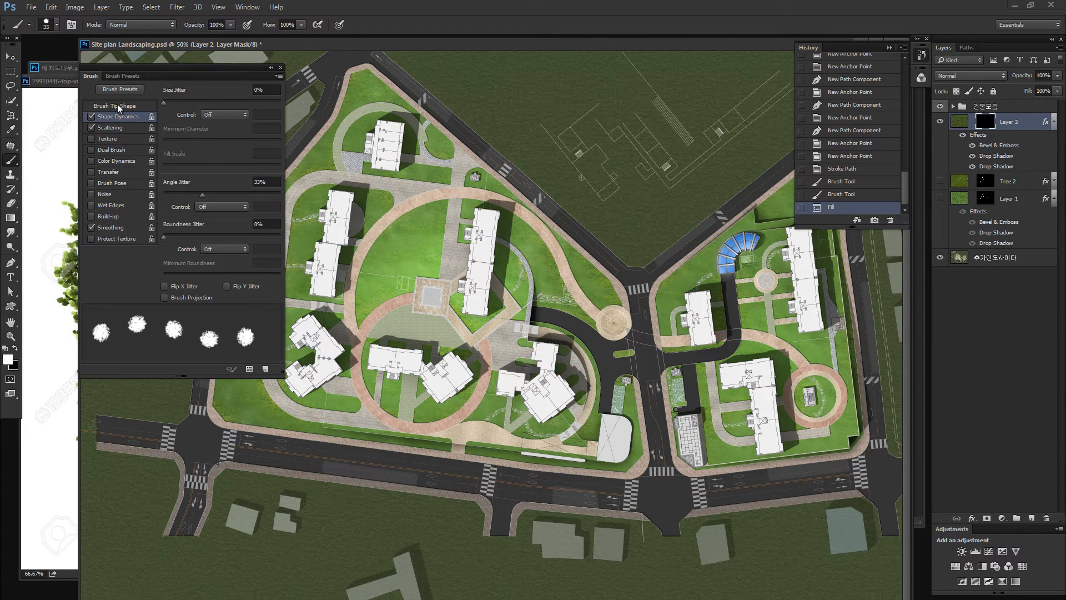
click(115, 106)
drag(252, 275, 253, 272)
click(273, 261)
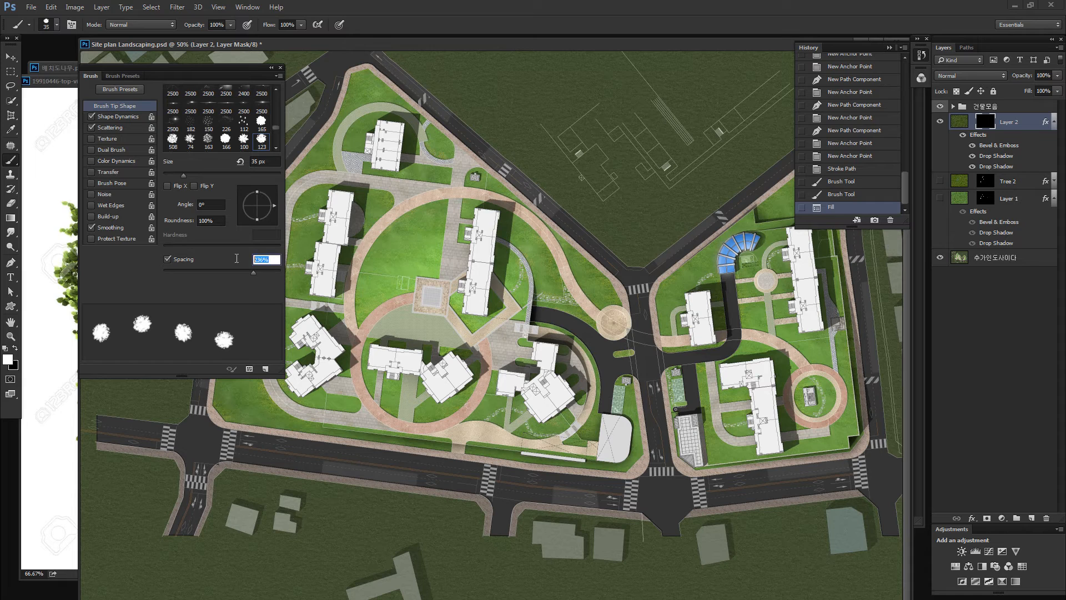
text(220)
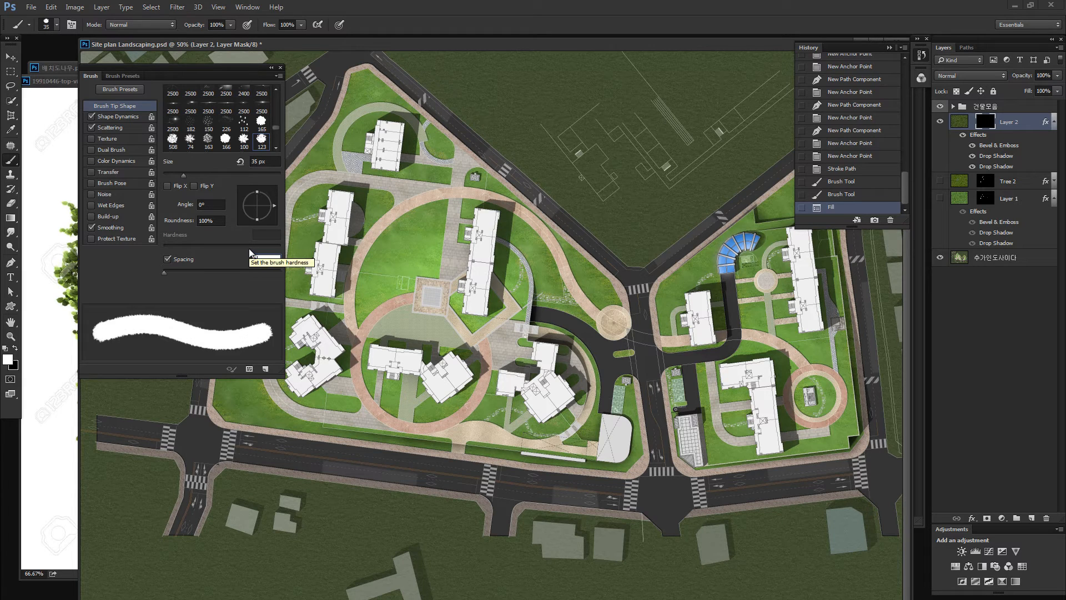
key(Return)
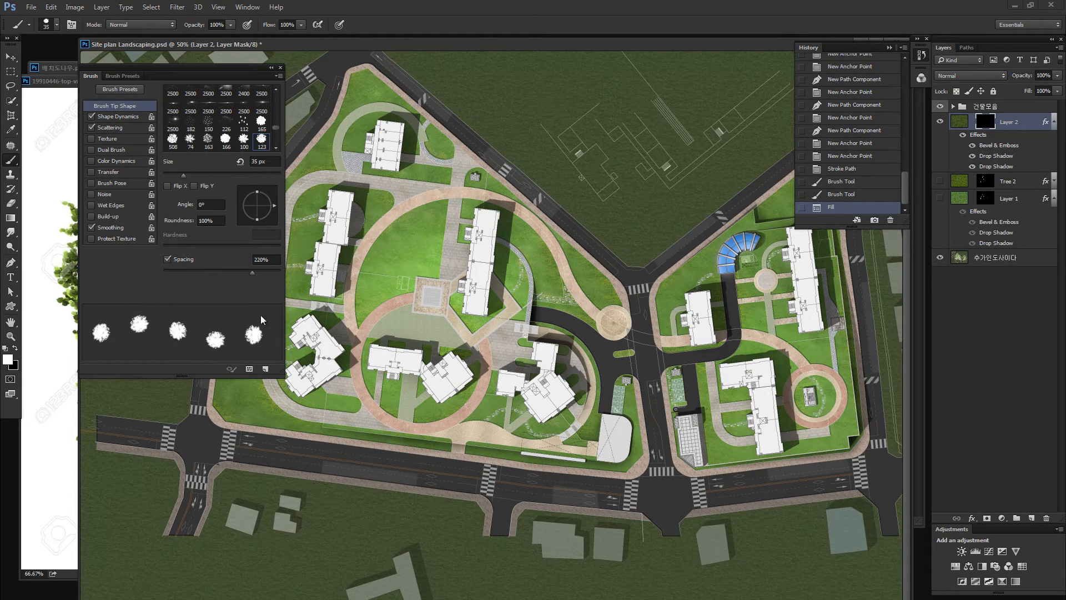
drag(258, 422, 391, 440)
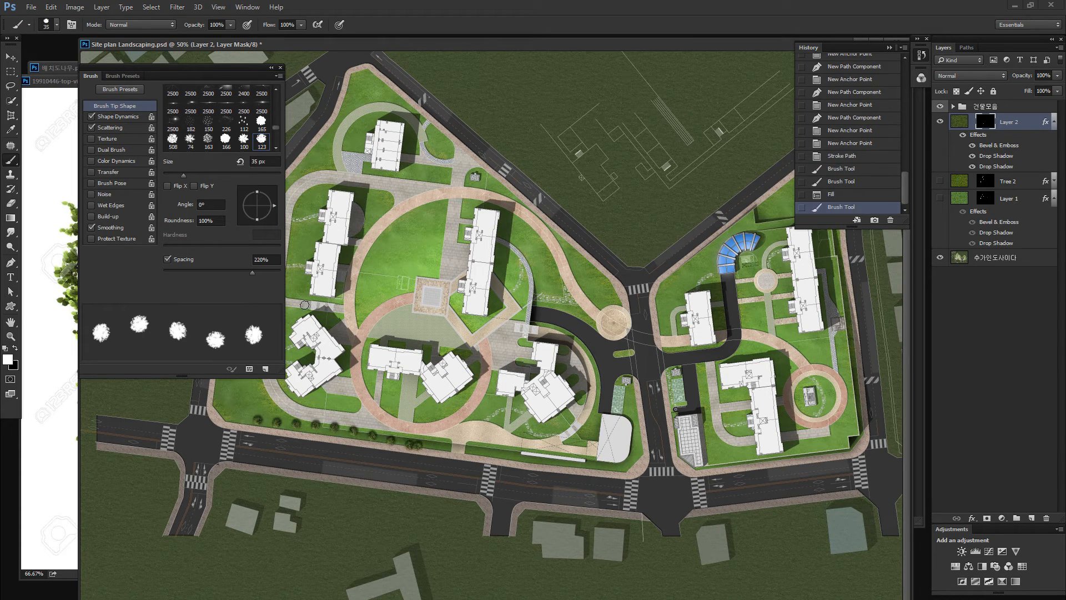
Set the tree brush's spacing to 228% and paint a test row along the southern road.
click(272, 258)
text(228)
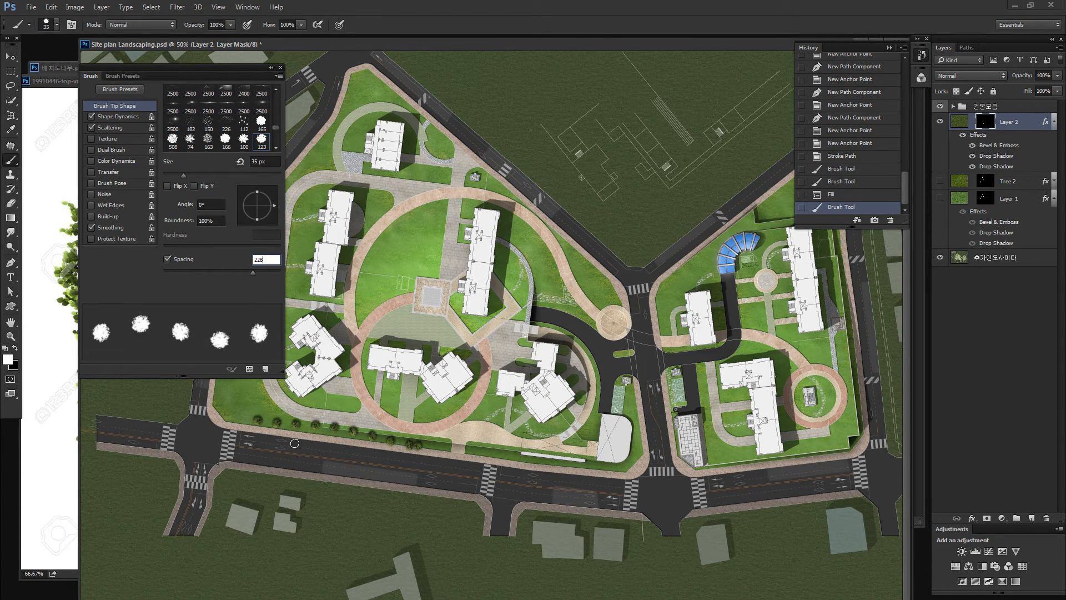
drag(273, 441, 481, 475)
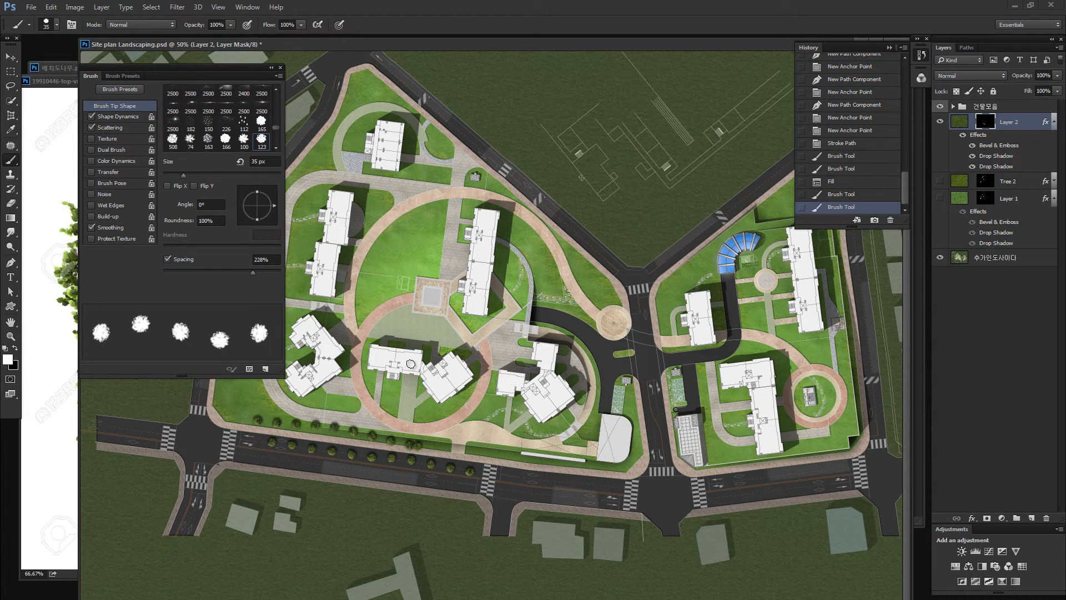
Clear the test trees by filling Layer 2's mask with black and stroke the Work Path with the tree brush.
key(ctrl+BackSpace)
drag(363, 144, 364, 144)
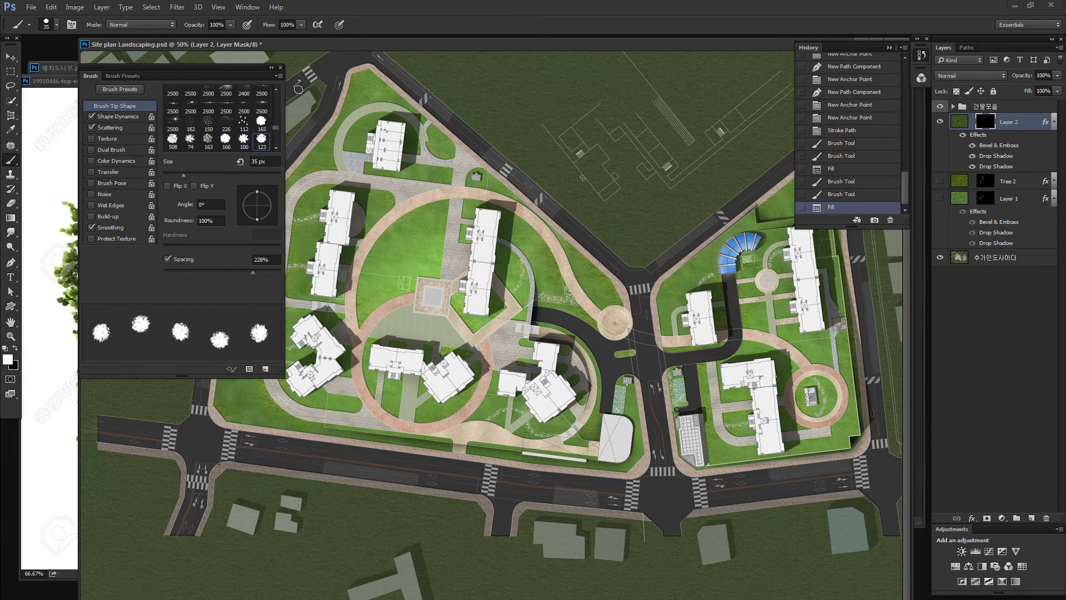
click(281, 68)
click(967, 48)
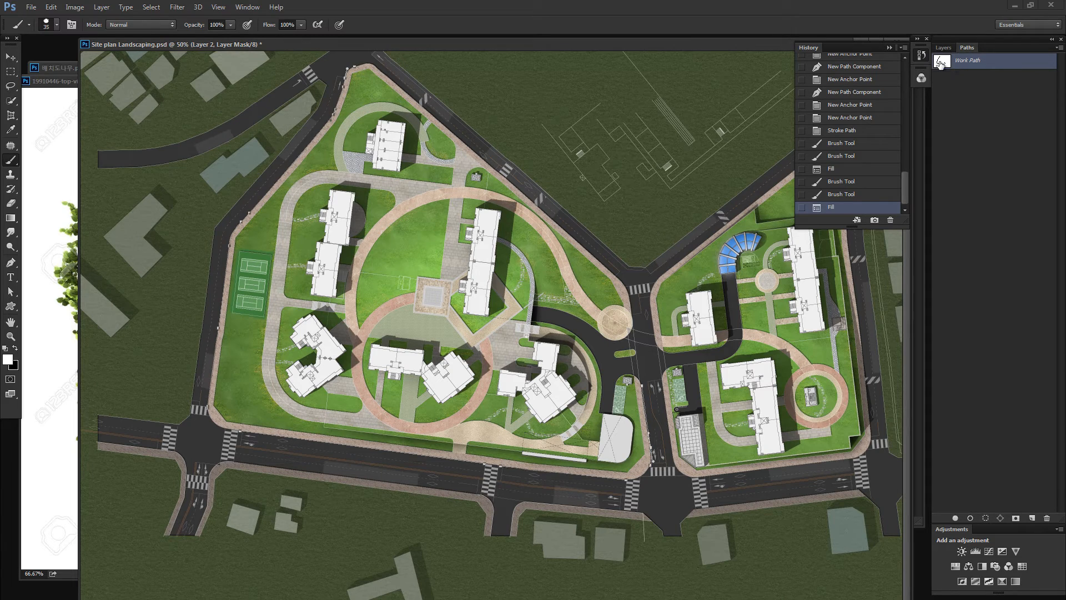
key(Return)
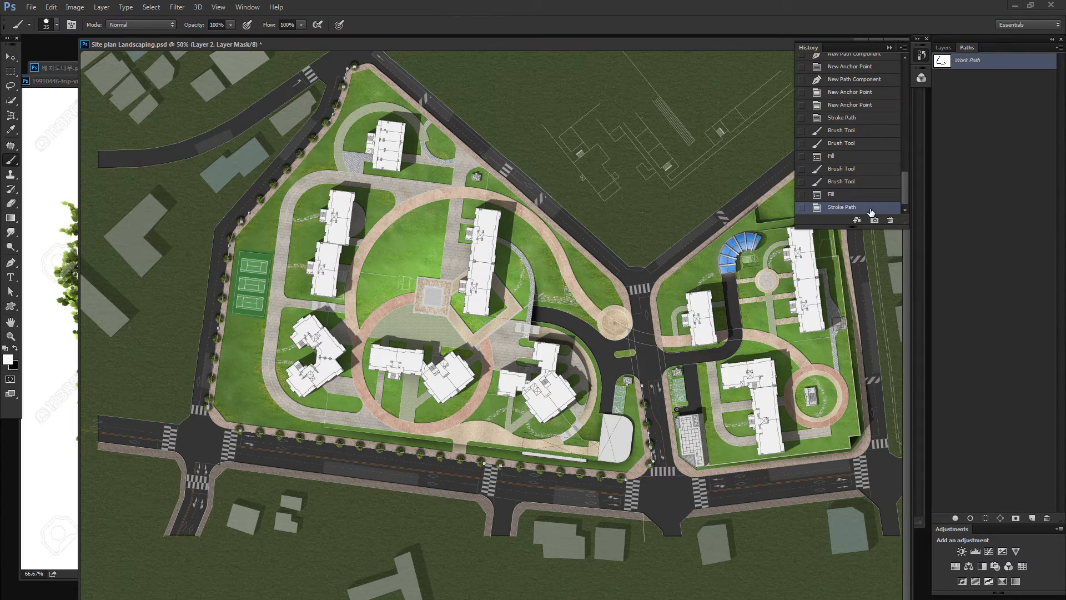
click(1006, 152)
click(942, 49)
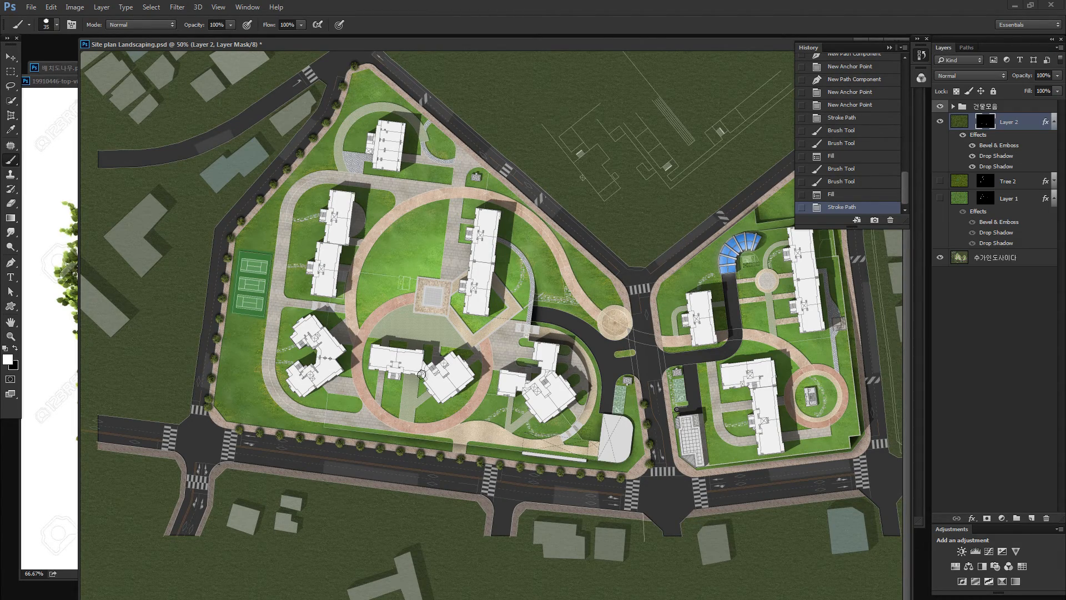
Paint black on Layer 2's mask to remove the two overlapping street trees at the crosswalk end of the western sidewalk.
key(z)
drag(224, 392, 184, 445)
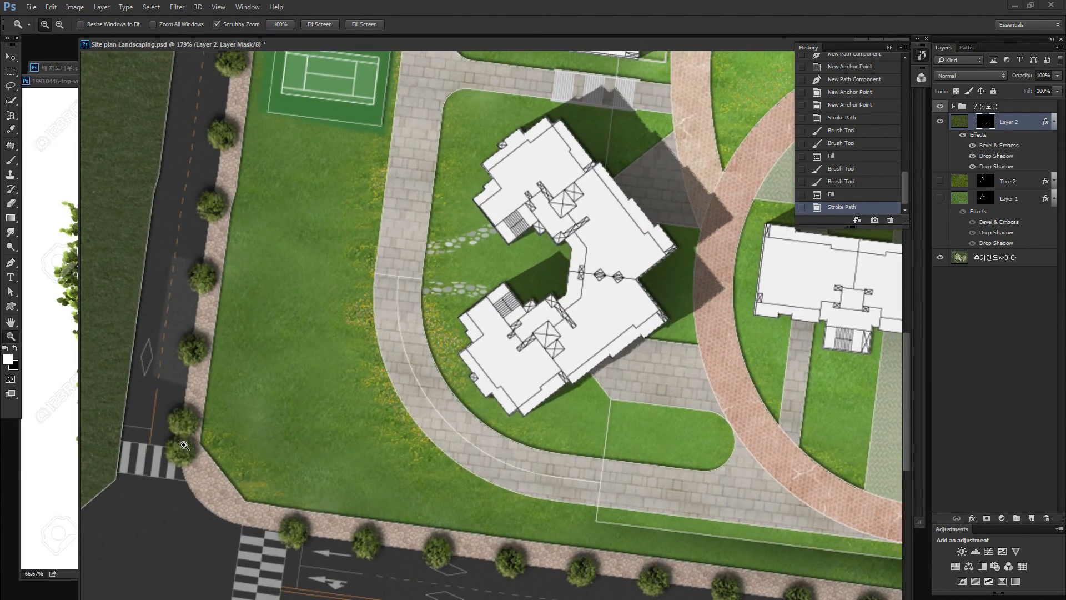
key(b)
click(190, 438)
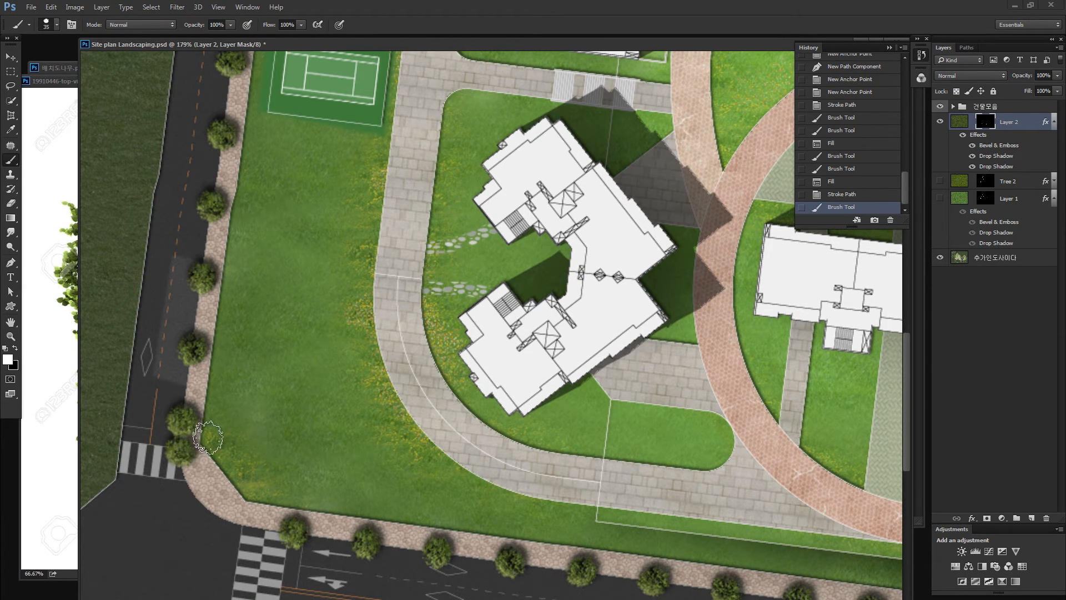
key(x)
click(181, 425)
click(188, 417)
click(176, 416)
click(171, 418)
click(183, 439)
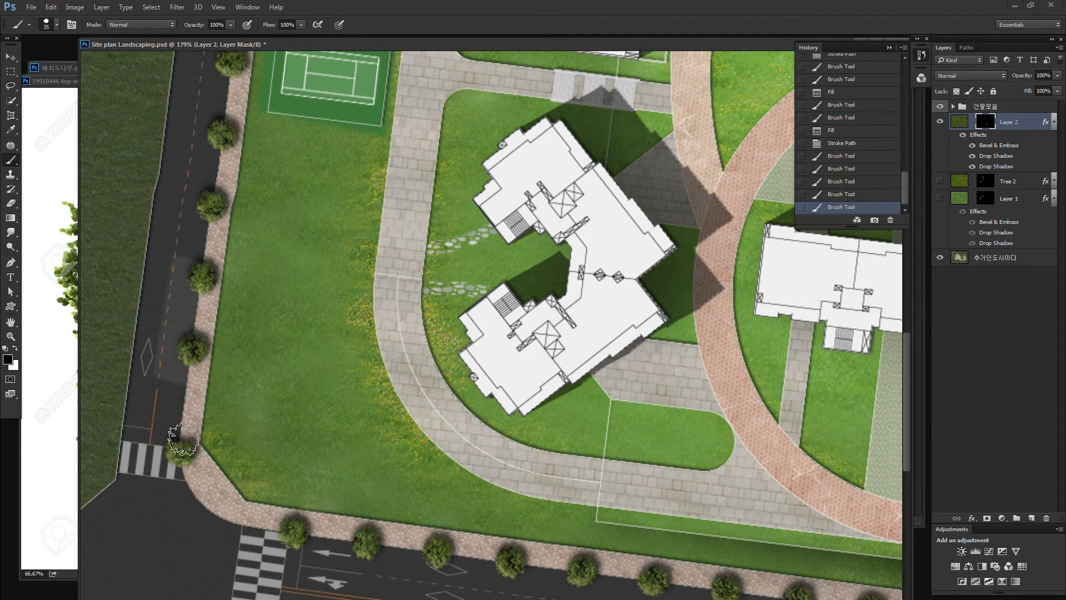
click(173, 451)
click(186, 458)
click(178, 450)
click(189, 457)
click(207, 468)
click(192, 444)
click(184, 461)
Paint one replacement tree in white on the western sidewalk just north of the crosswalk.
key(x)
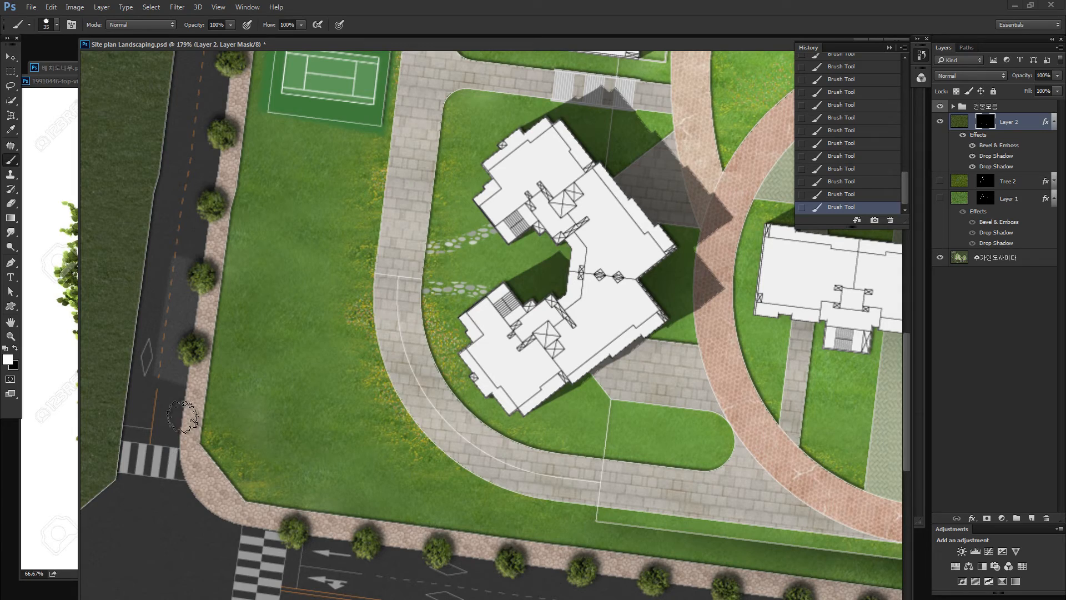
click(183, 417)
drag(296, 322, 425, 447)
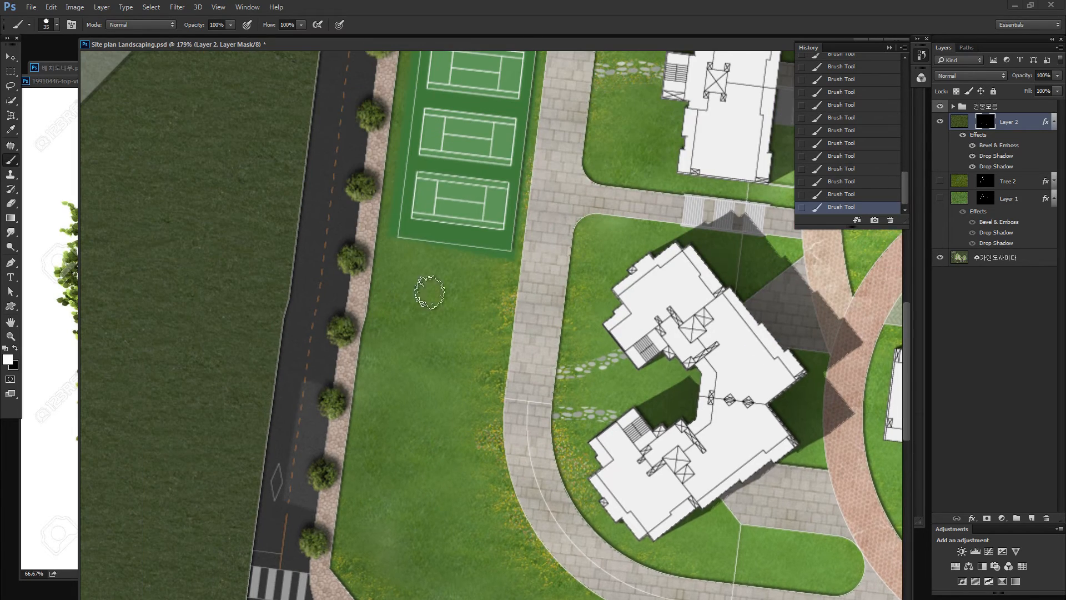
scroll(319, 328, down, 5)
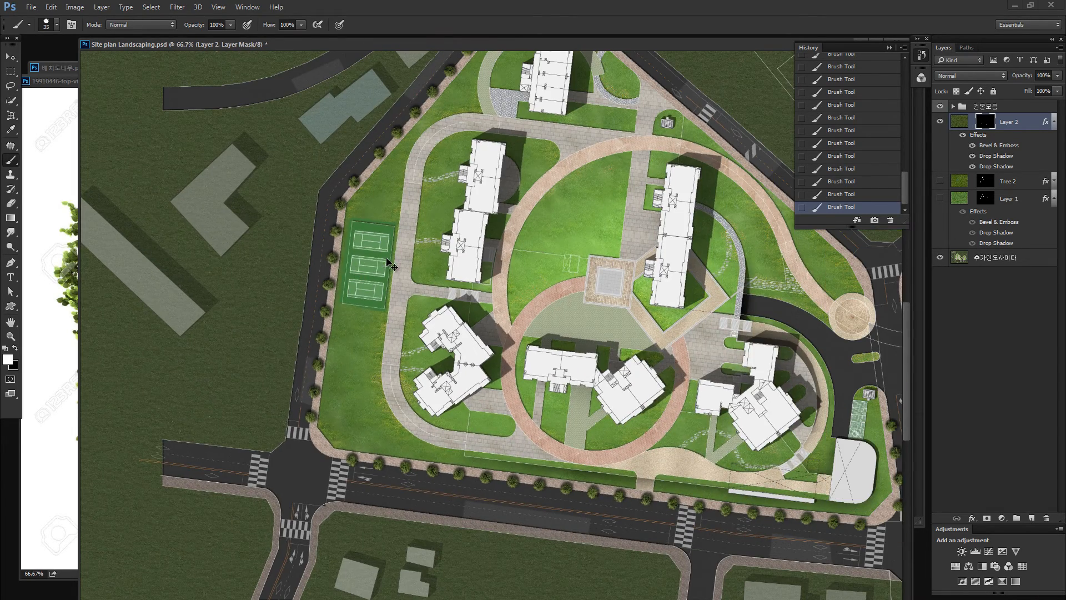
Lasso the street trees along the western sidewalk on Layer 2's mask, duplicate them to the opposite side of the road and deselect.
key(l)
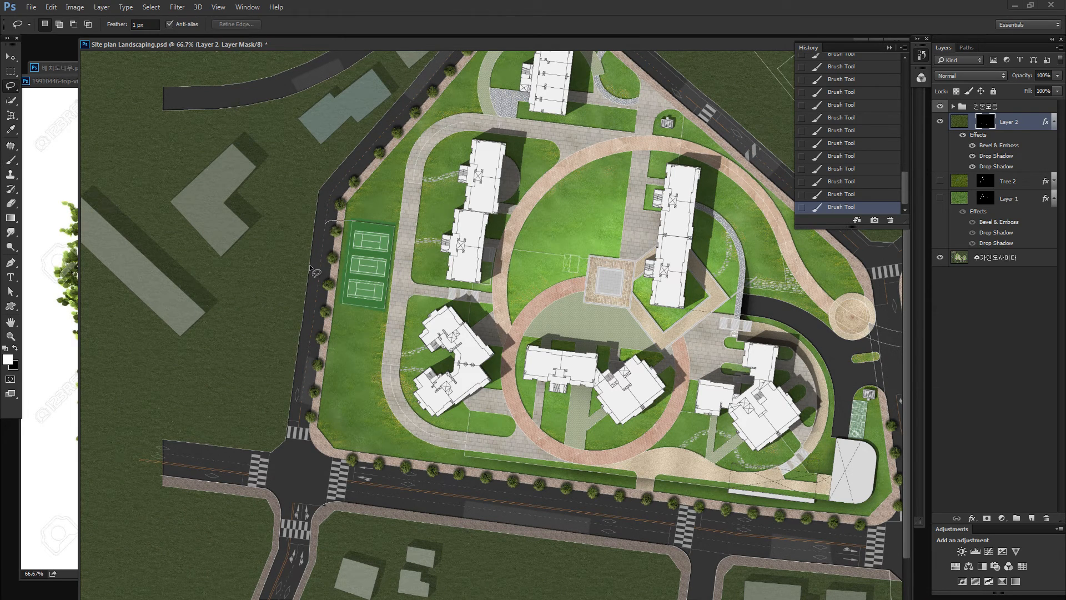
mouse_move(337, 221)
mouse_down()
mouse_move(302, 460)
mouse_move(372, 257)
mouse_up()
drag(336, 303, 314, 298)
mouse_move(360, 214)
mouse_down()
mouse_move(340, 206)
mouse_move(330, 220)
mouse_move(311, 438)
mouse_up()
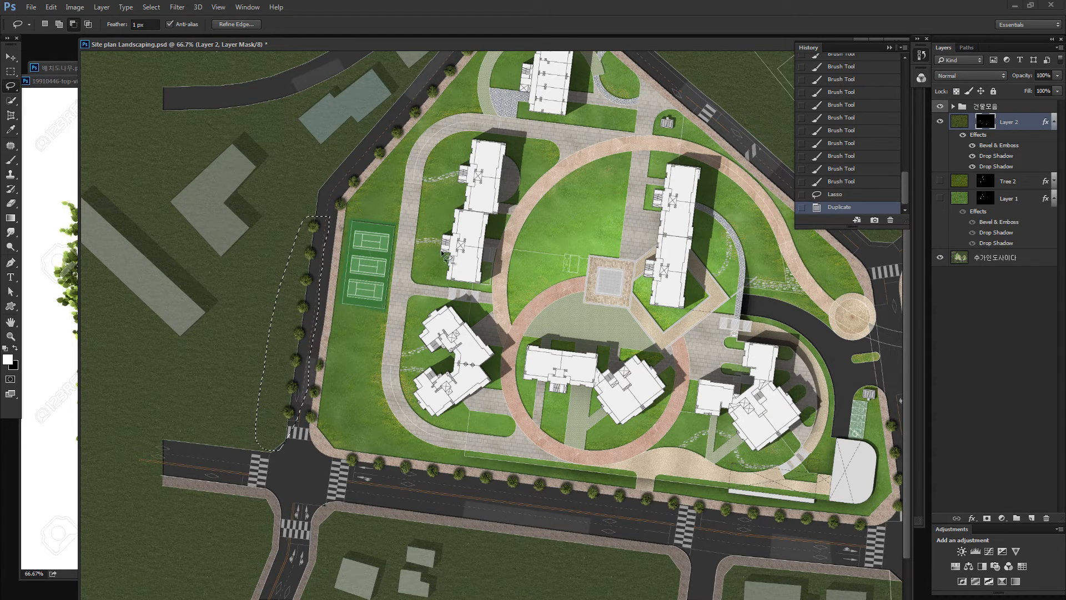
key(ctrl+d)
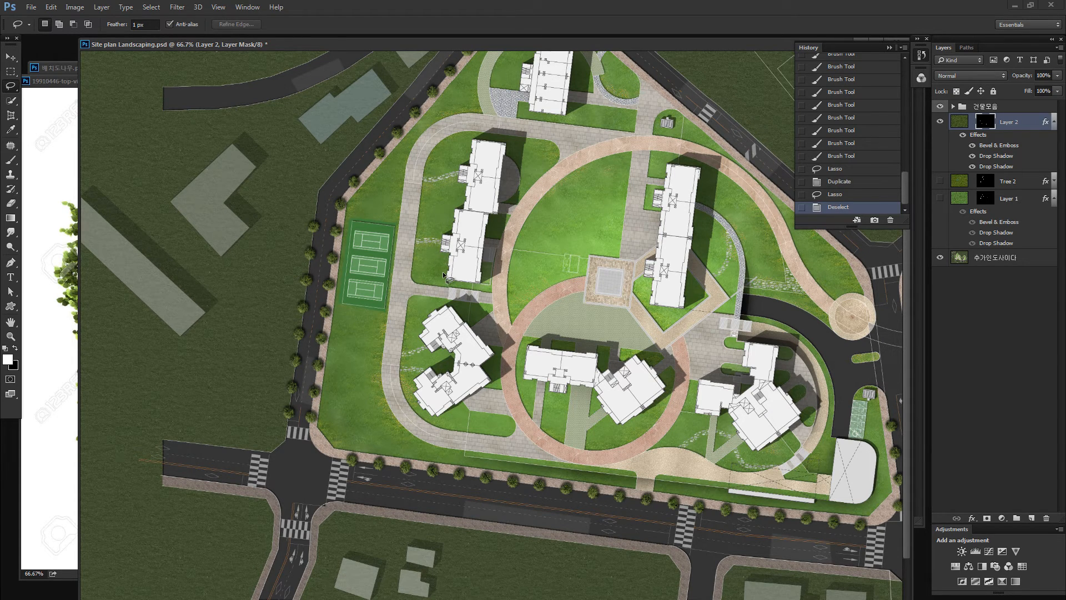
Show the Tree 2 and Layer 1 tree layers again and view the whole site plan.
drag(939, 183, 940, 237)
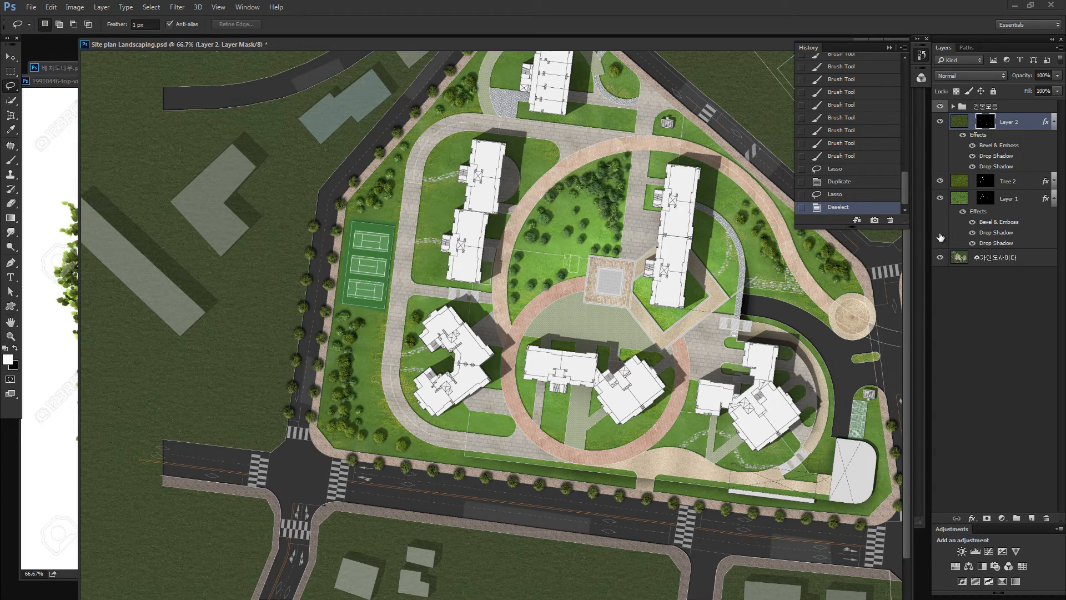
key(ctrl+minus)
key(ctrl+minus)
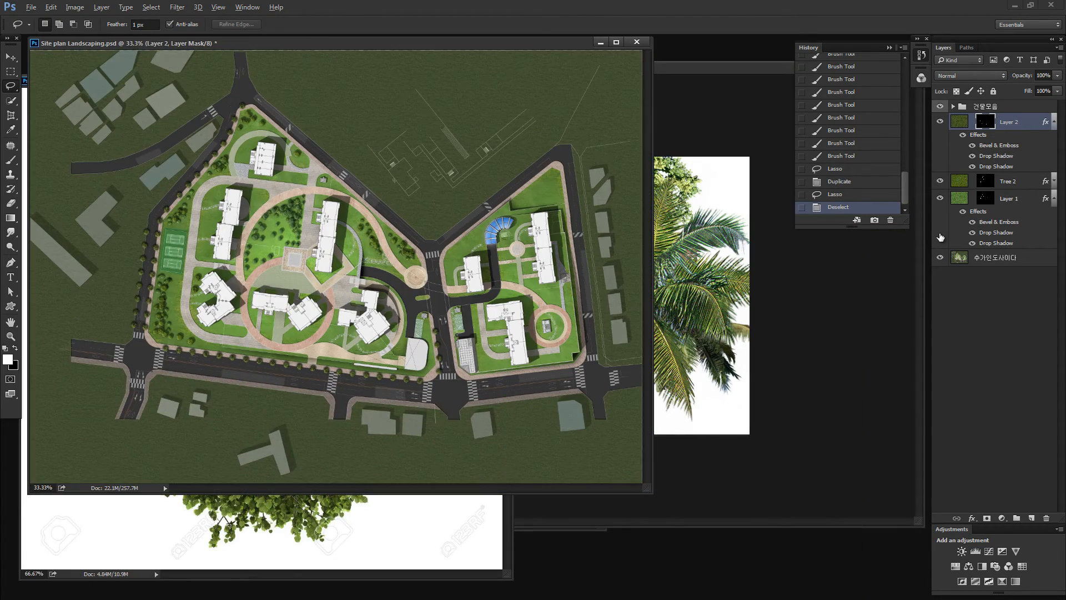
Close the lime tree photo and the 배치도나무.psd tree library without saving, and collapse the history list.
key(ctrl+Tab)
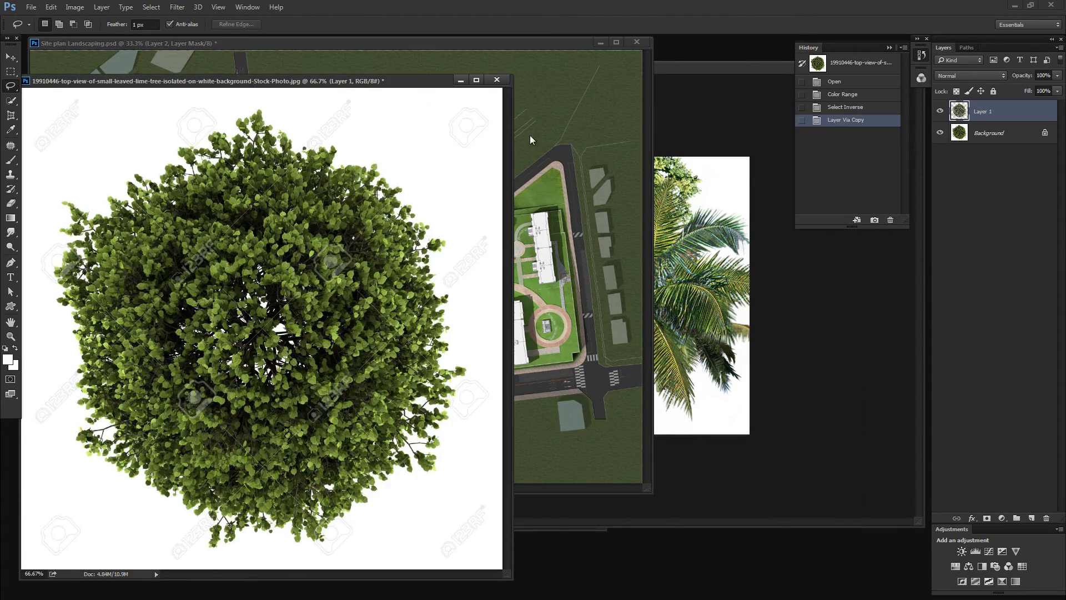
click(496, 80)
click(546, 246)
drag(716, 66, 511, 144)
click(702, 144)
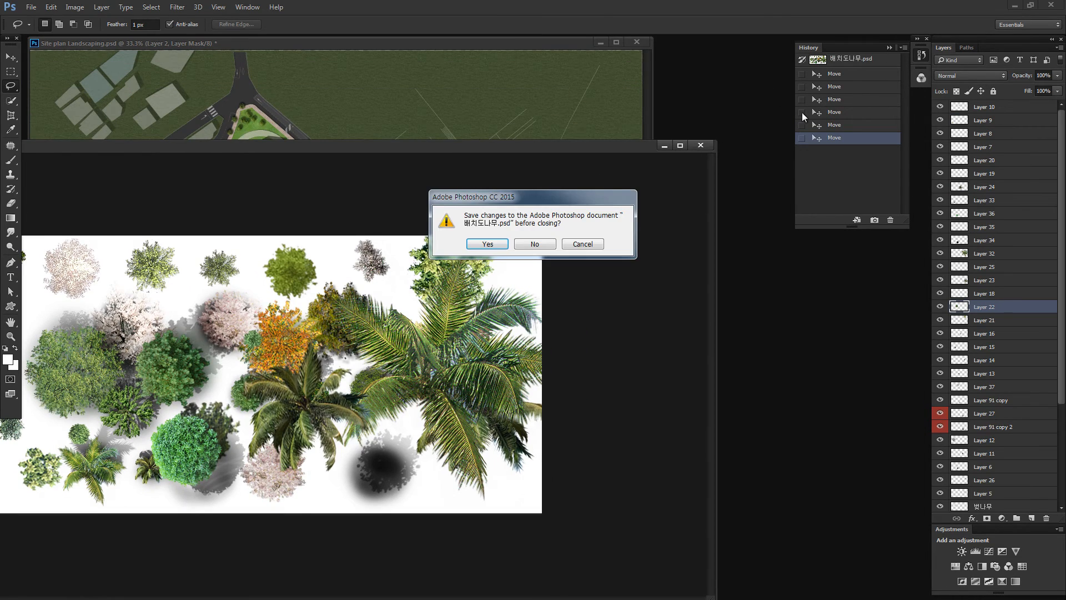
click(534, 245)
click(888, 47)
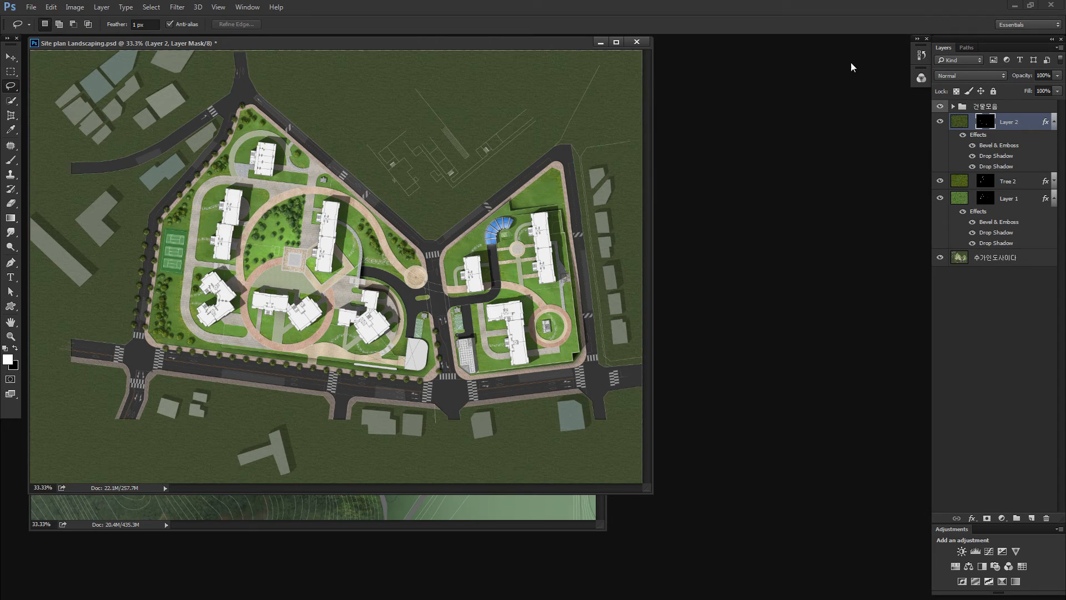
click(356, 518)
key(ctrl+Tab)
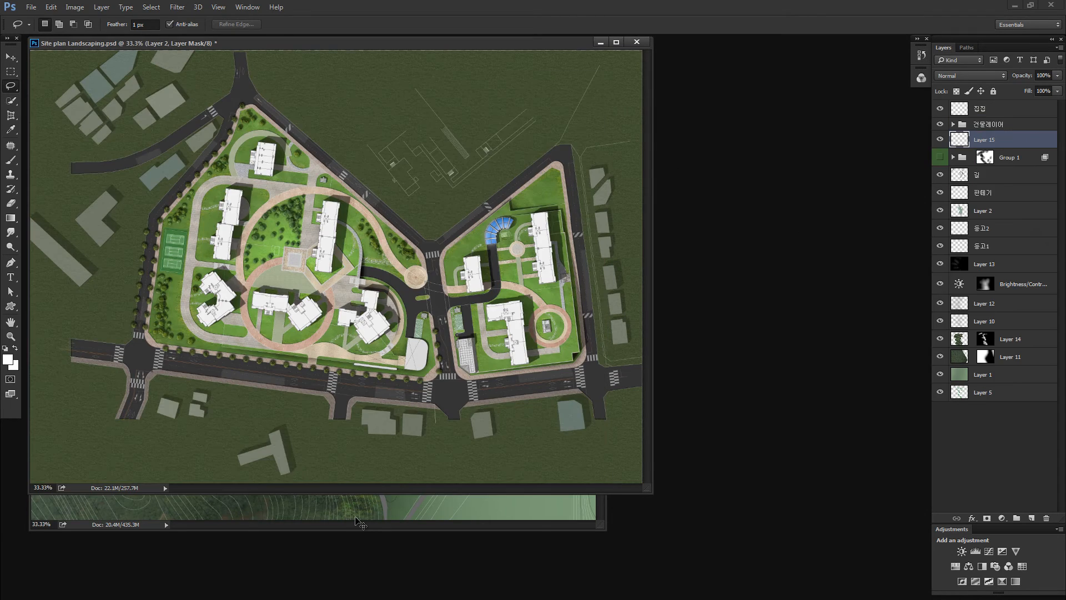
key(ctrl+Tab)
key(ctrl+Tab)
key(ctrl+o)
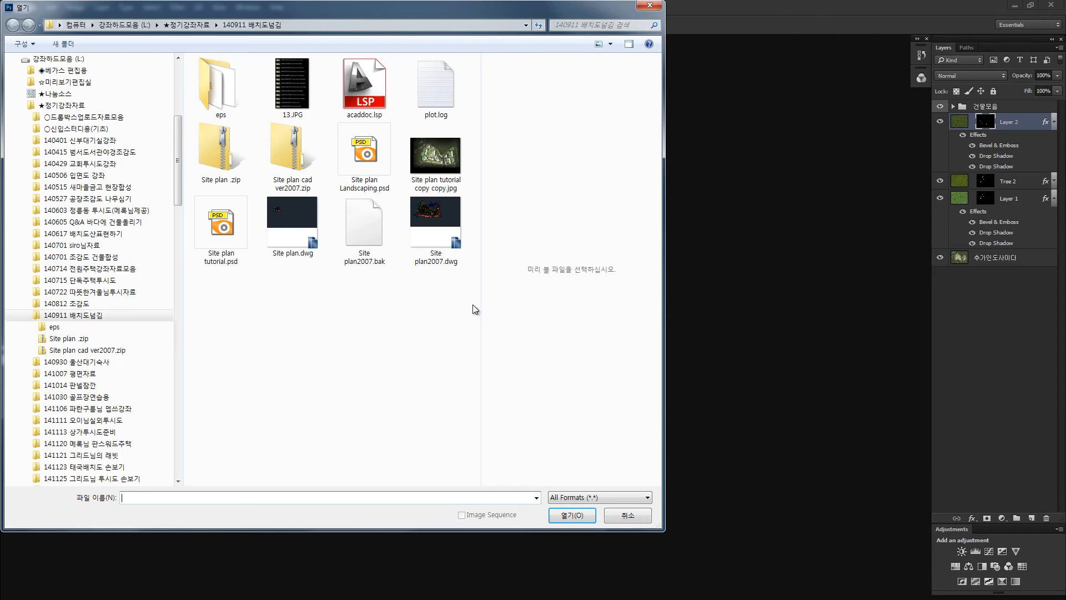
click(366, 161)
double_click(366, 161)
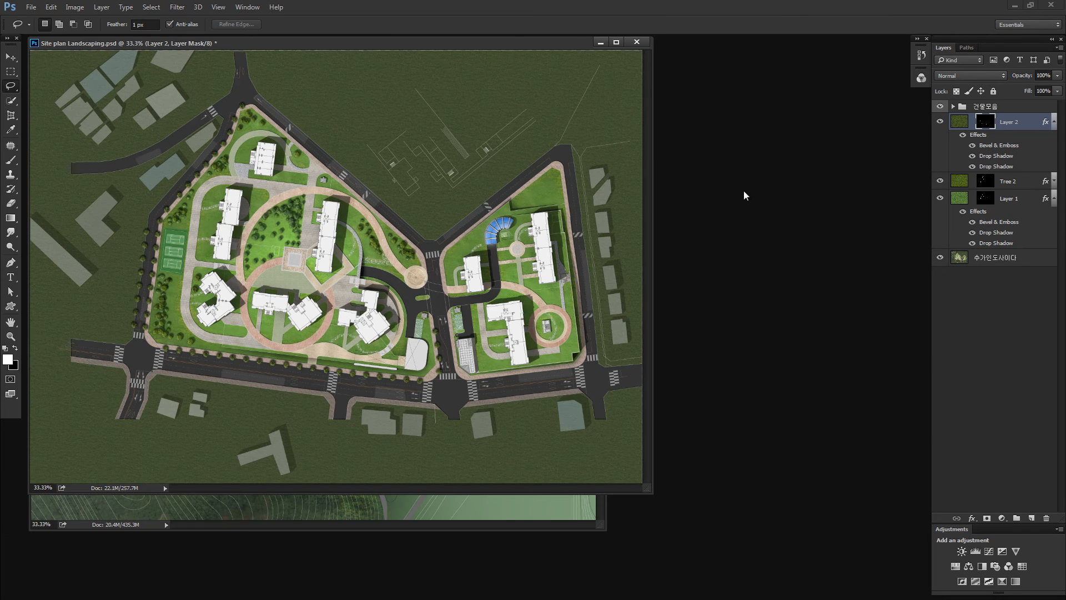
Open Site plan tutorial.psd and place its window beside the landscaping plan.
key(ctrl+o)
double_click(225, 228)
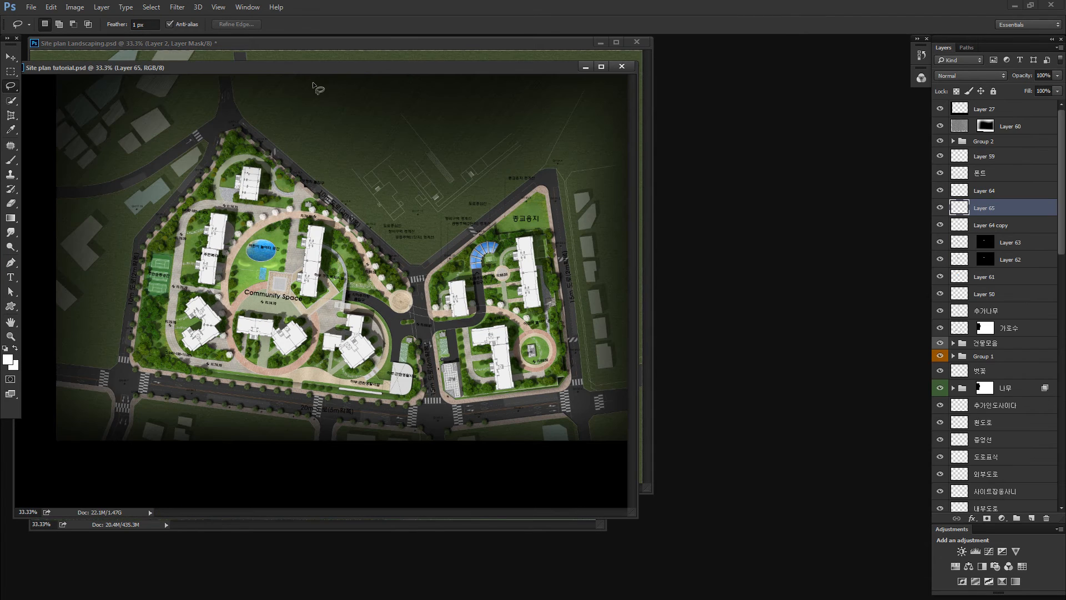
drag(496, 71, 748, 71)
Compare the western lawn planting in both plans and examine the tutorial plan's trees up to the northern corner of the site.
key(ctrl+space)
drag(444, 318, 499, 302)
click(244, 304)
drag(163, 313, 258, 315)
click(746, 296)
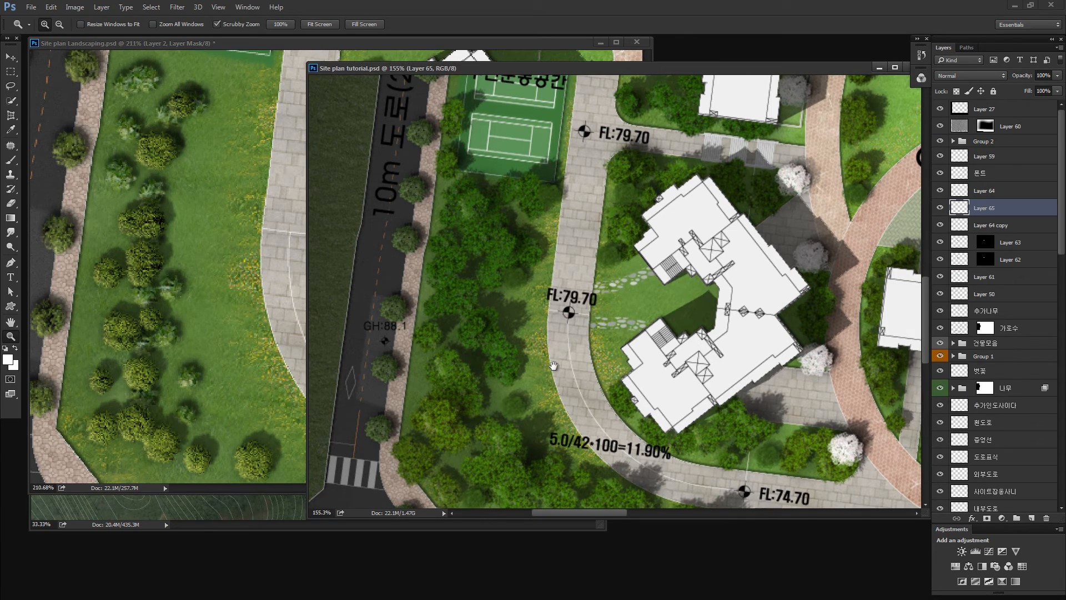
drag(557, 329, 533, 333)
drag(519, 183, 505, 311)
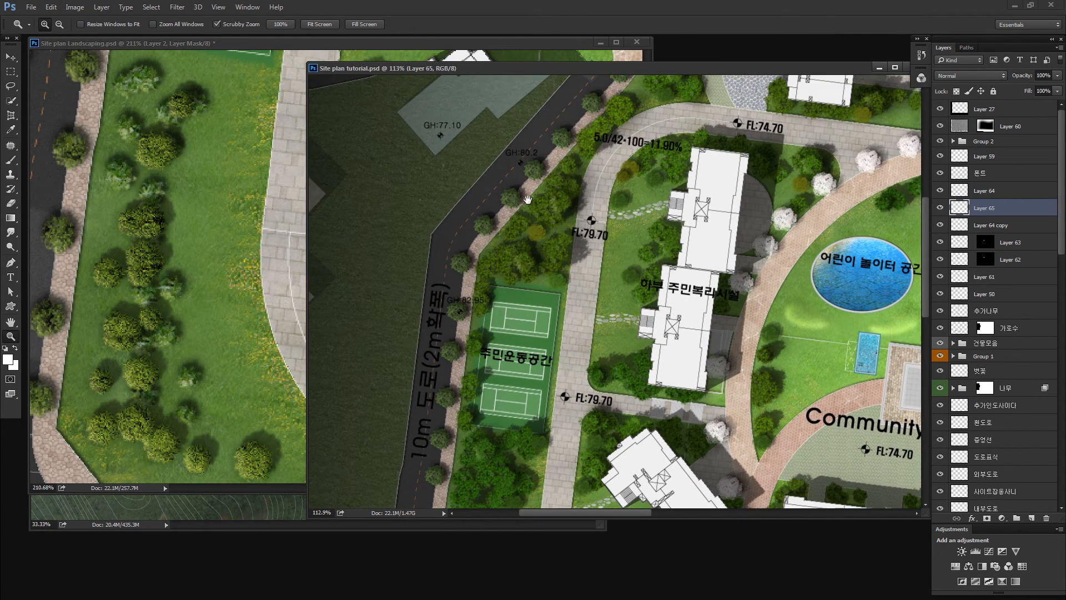
drag(562, 194, 483, 327)
drag(614, 136, 537, 277)
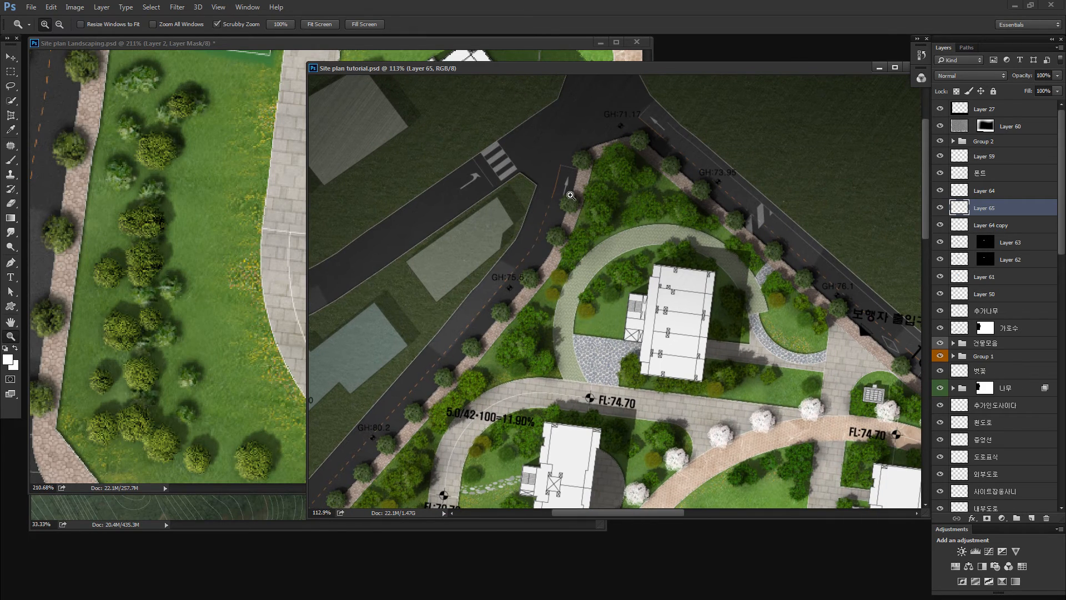
Compare the landscaping plan's western lawn and overall tree cover with the tutorial plan's planting at the northern corner and along the western lawn.
click(162, 284)
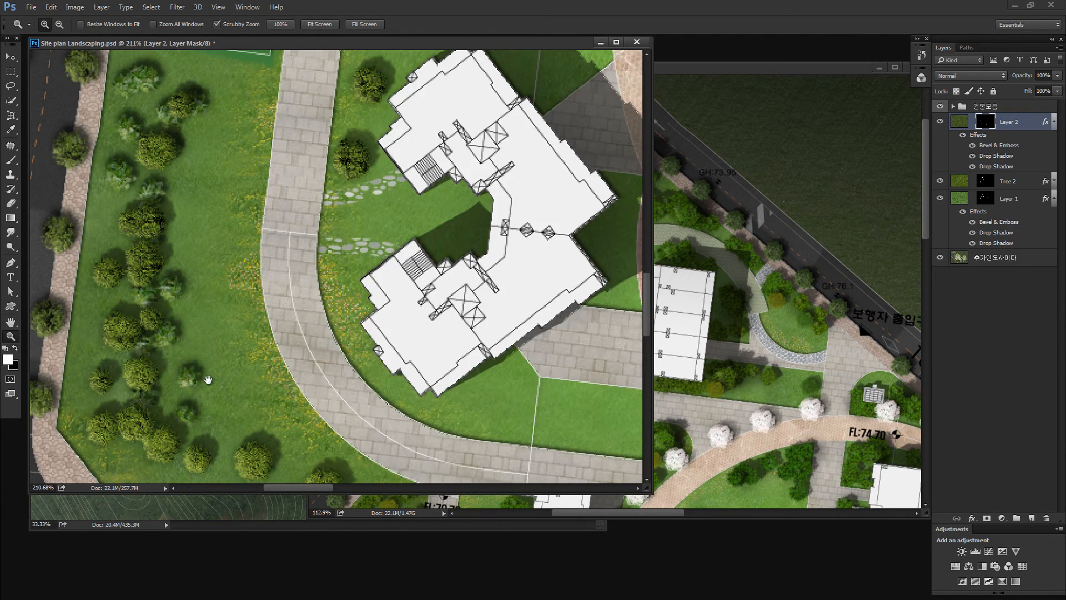
drag(162, 284, 215, 307)
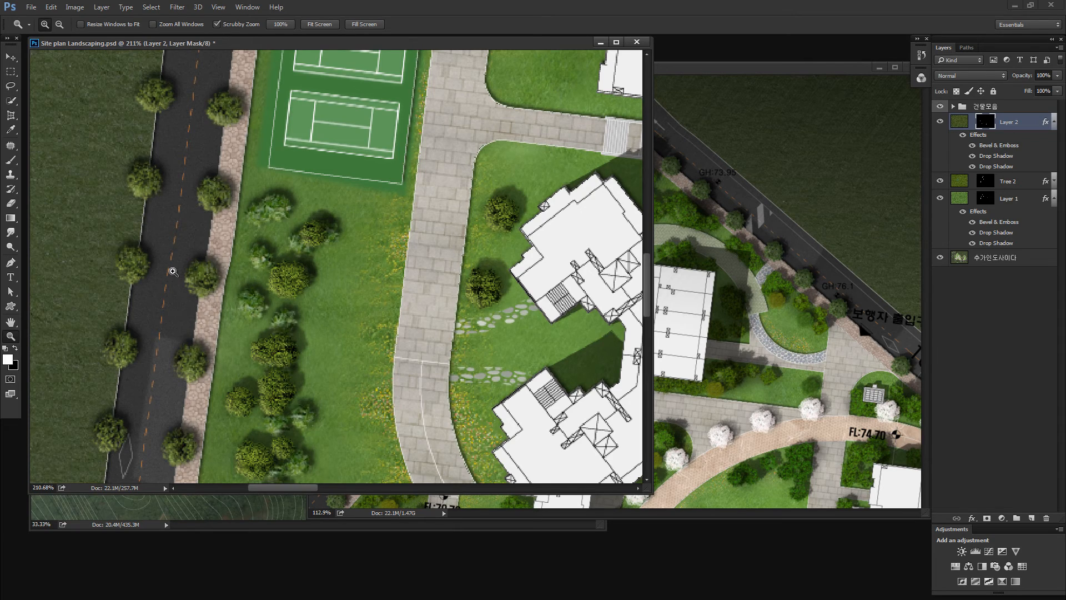
scroll(236, 242, down, 8)
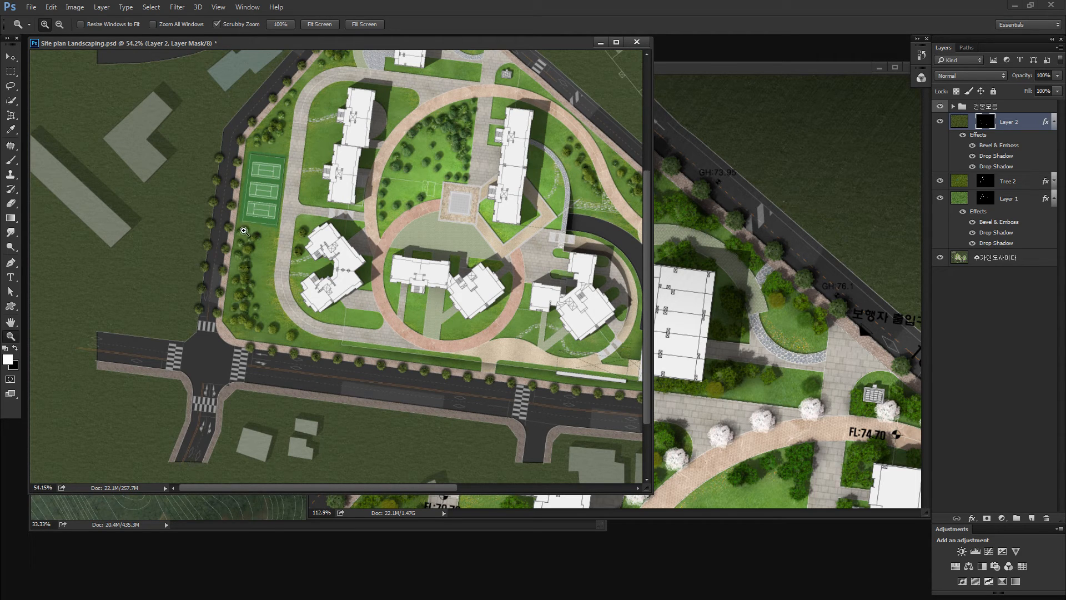
click(701, 311)
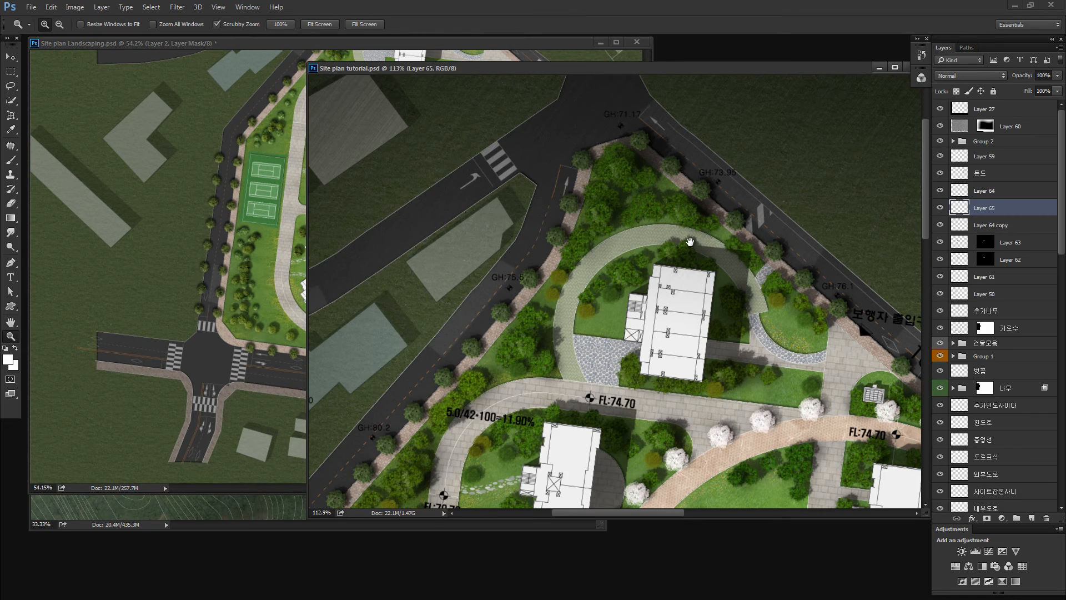
click(278, 259)
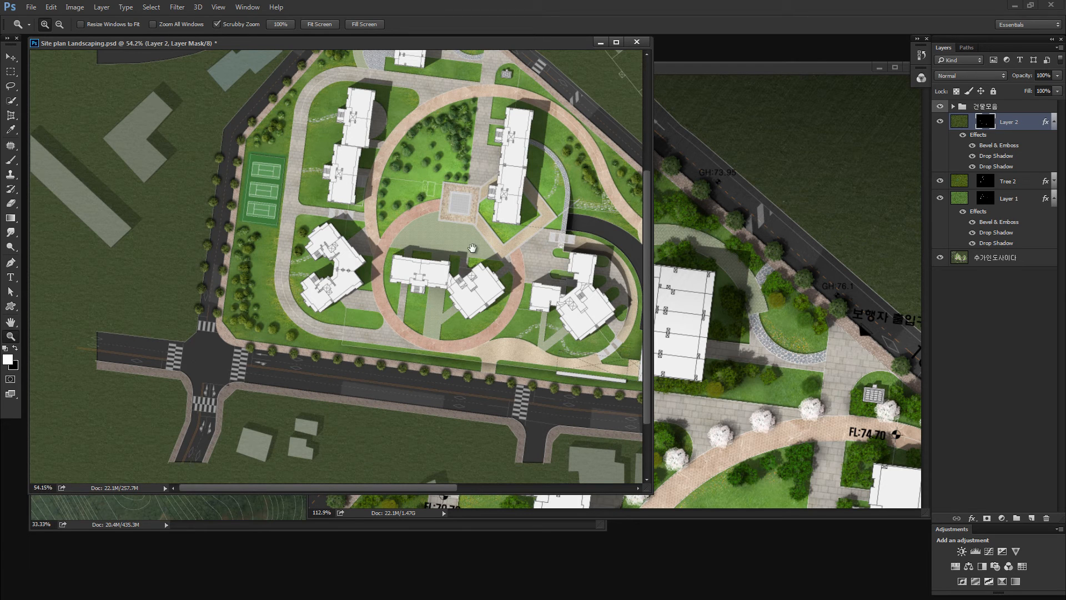
key(ctrl+0)
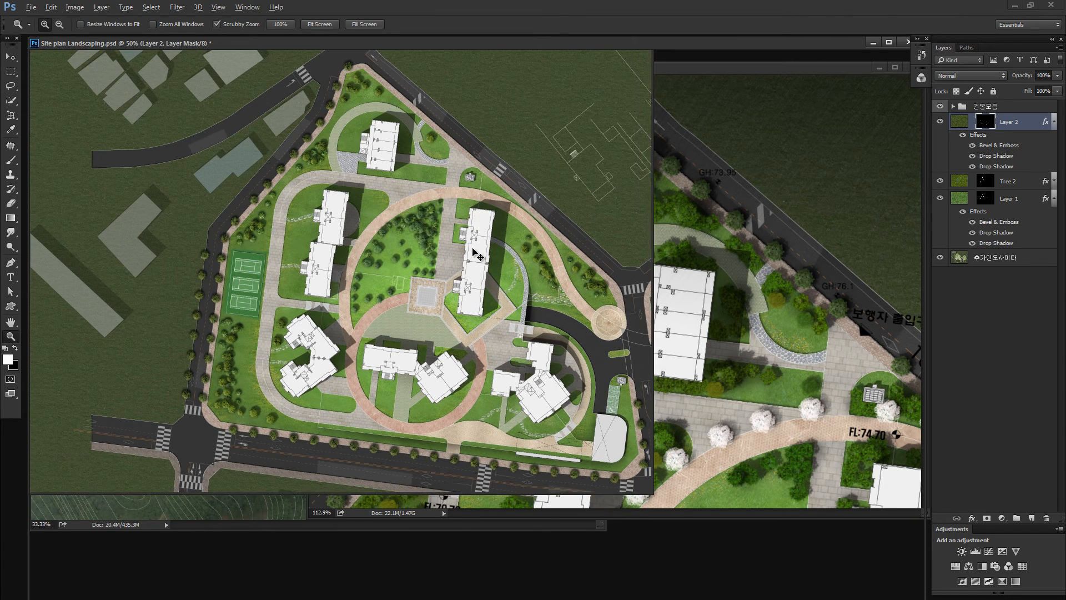
key(ctrl+minus)
key(ctrl+minus)
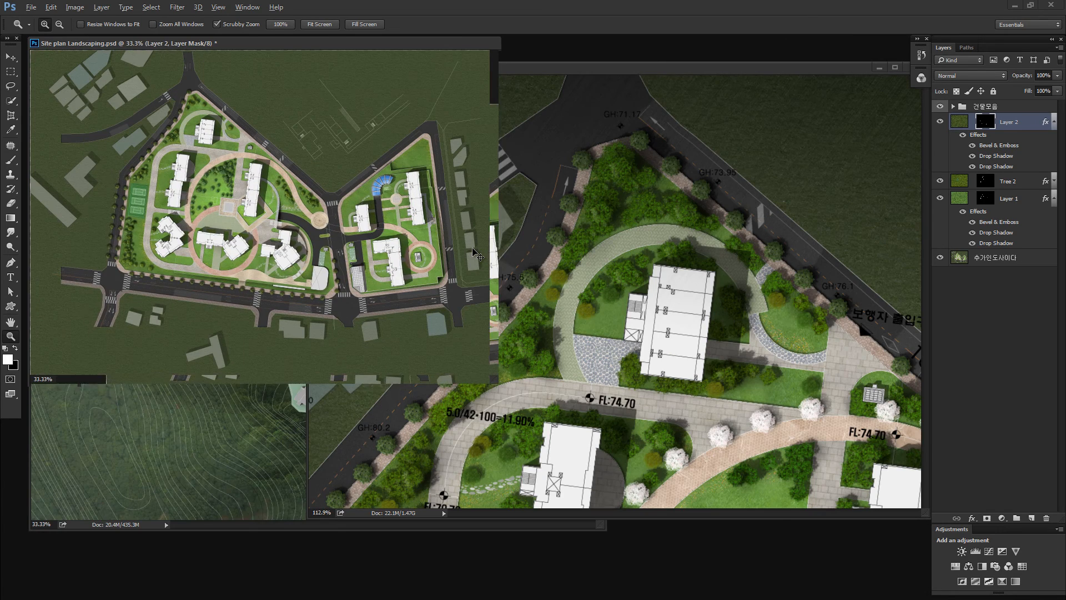
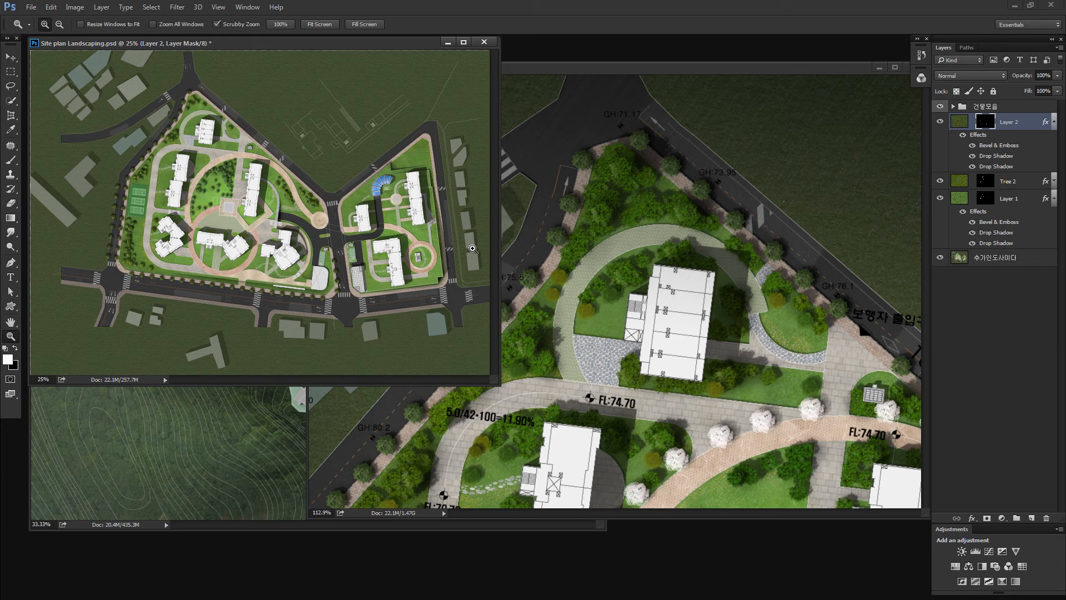
click(836, 231)
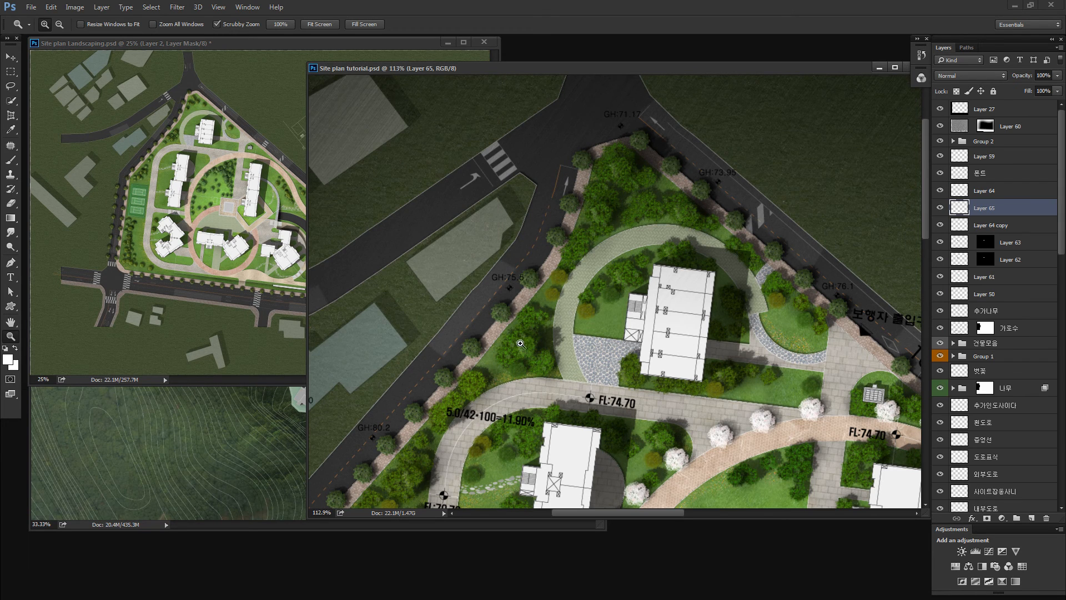
drag(519, 344, 531, 459)
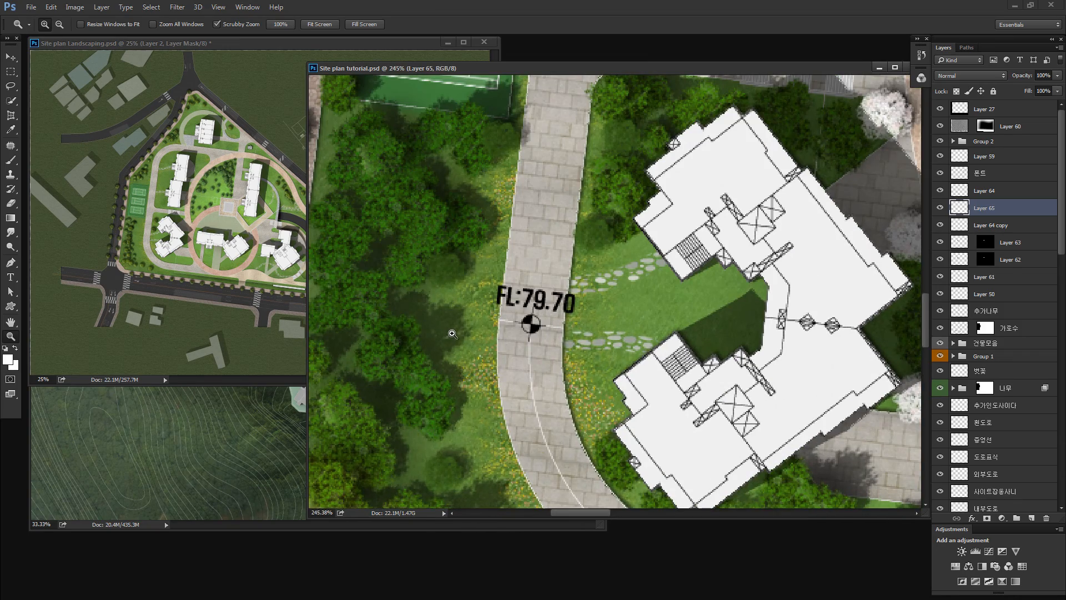
click(133, 238)
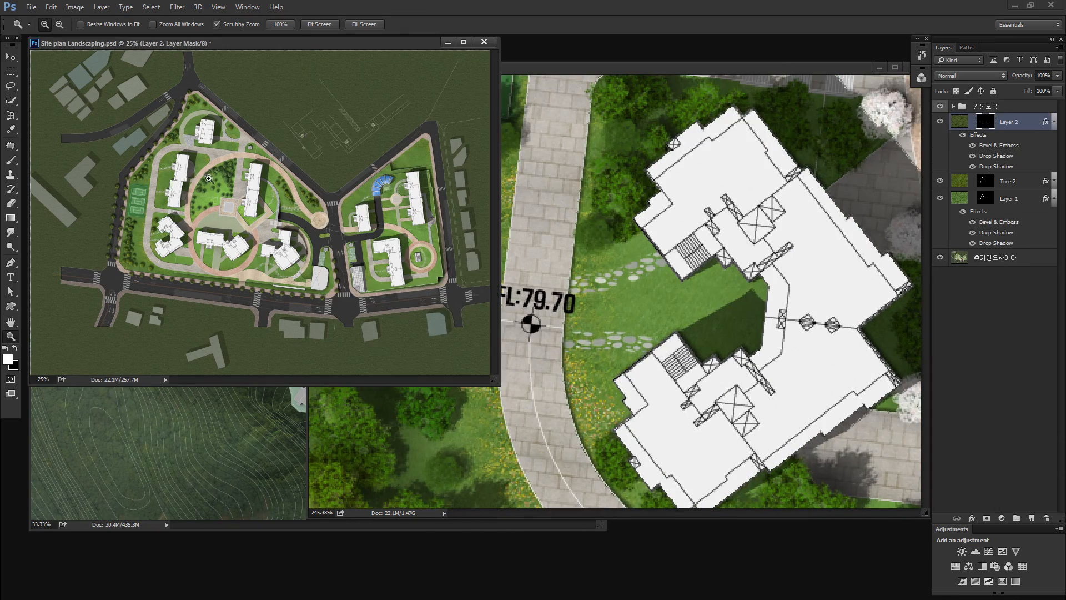
Select the Tree 2 layer through the trees on the landscaping plan's central lawn and undo the shift made to it.
drag(211, 179, 322, 183)
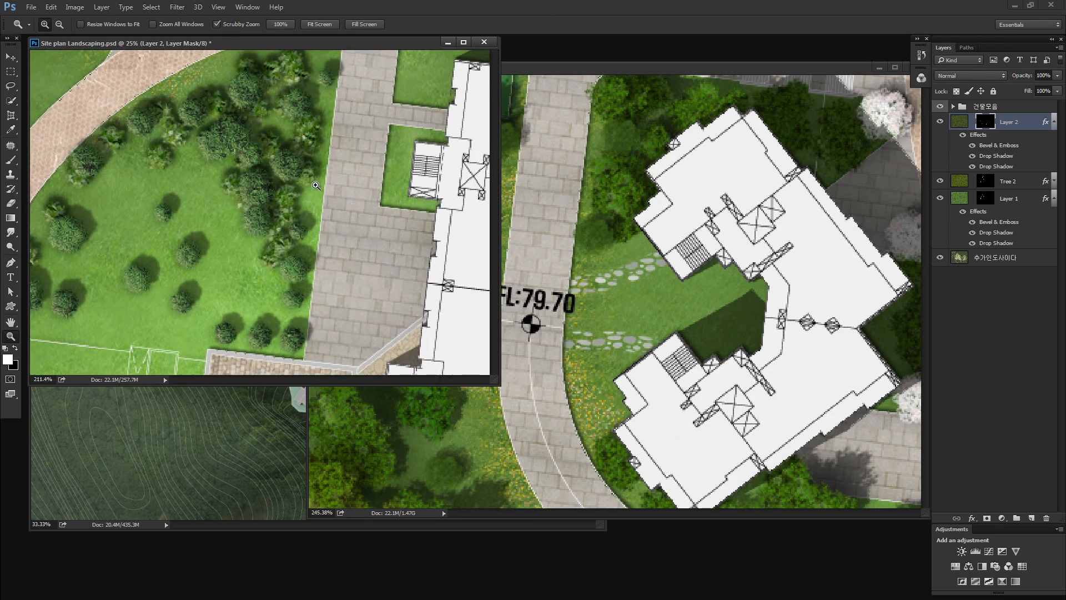
mouse_move(194, 214)
mouse_down()
mouse_move(215, 207)
mouse_move(175, 212)
mouse_up()
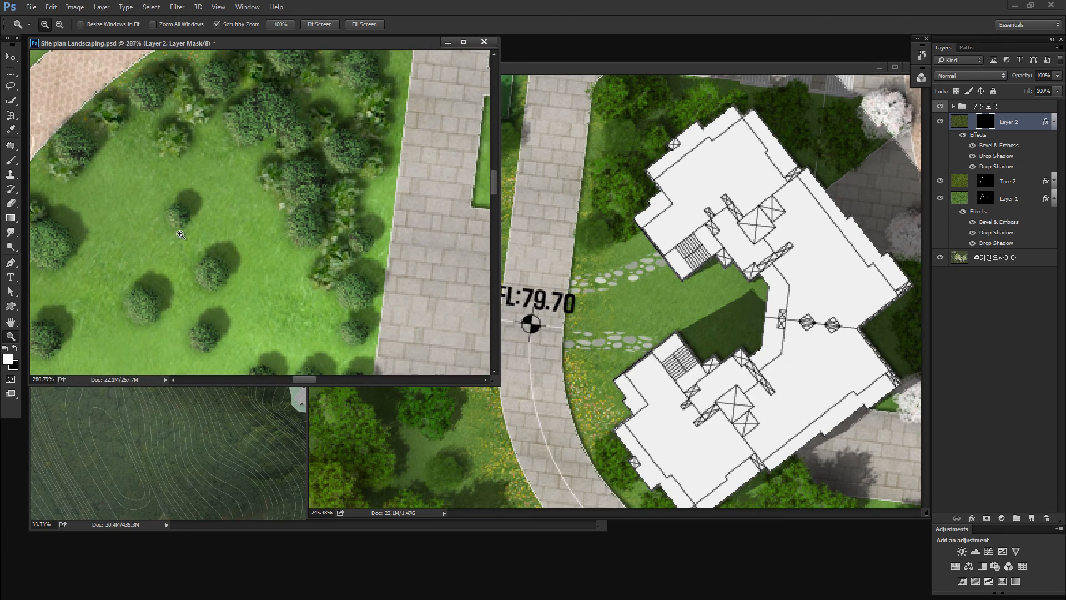
key(v)
drag(225, 274, 236, 277)
click(960, 197)
click(219, 272)
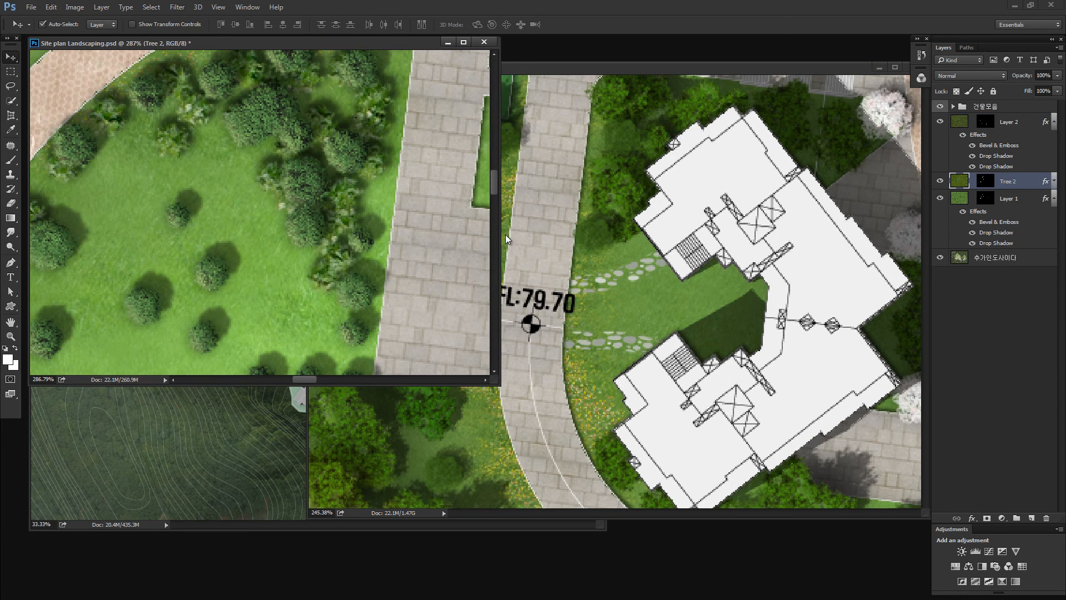
key(ctrl+z)
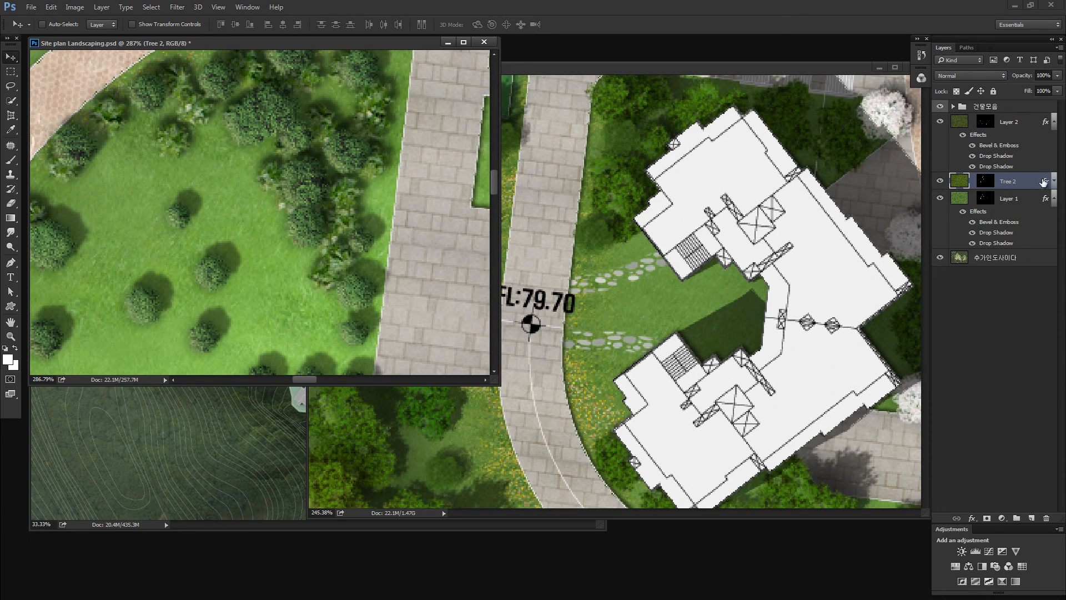
Shorten the distance of the Tree 2 layer's first drop shadow and view the whole site plan.
click(1053, 181)
double_click(988, 218)
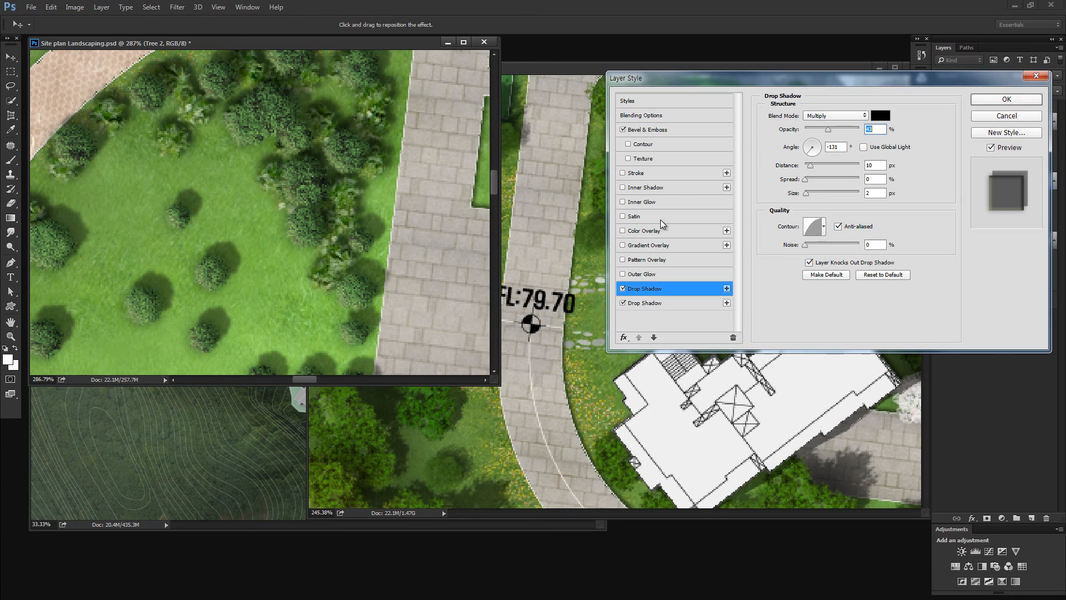
double_click(870, 165)
key(Return)
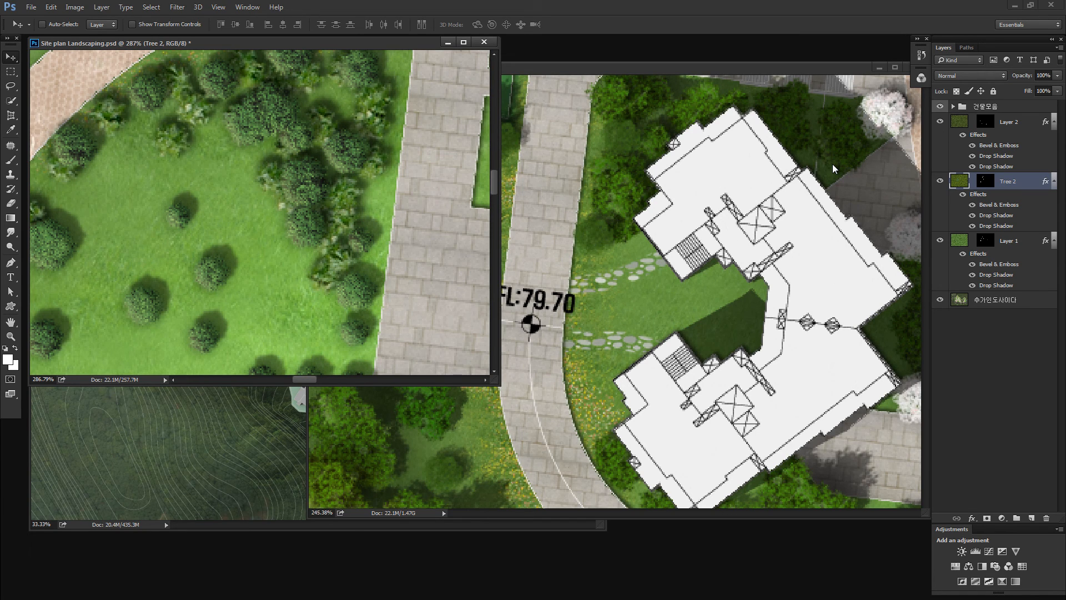
key(ctrl+0)
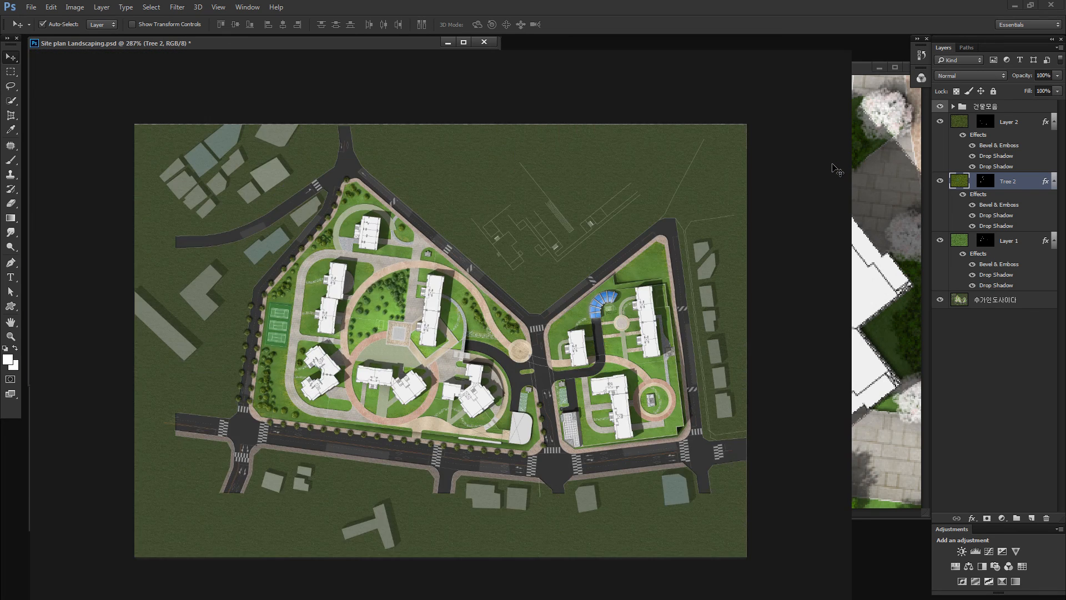